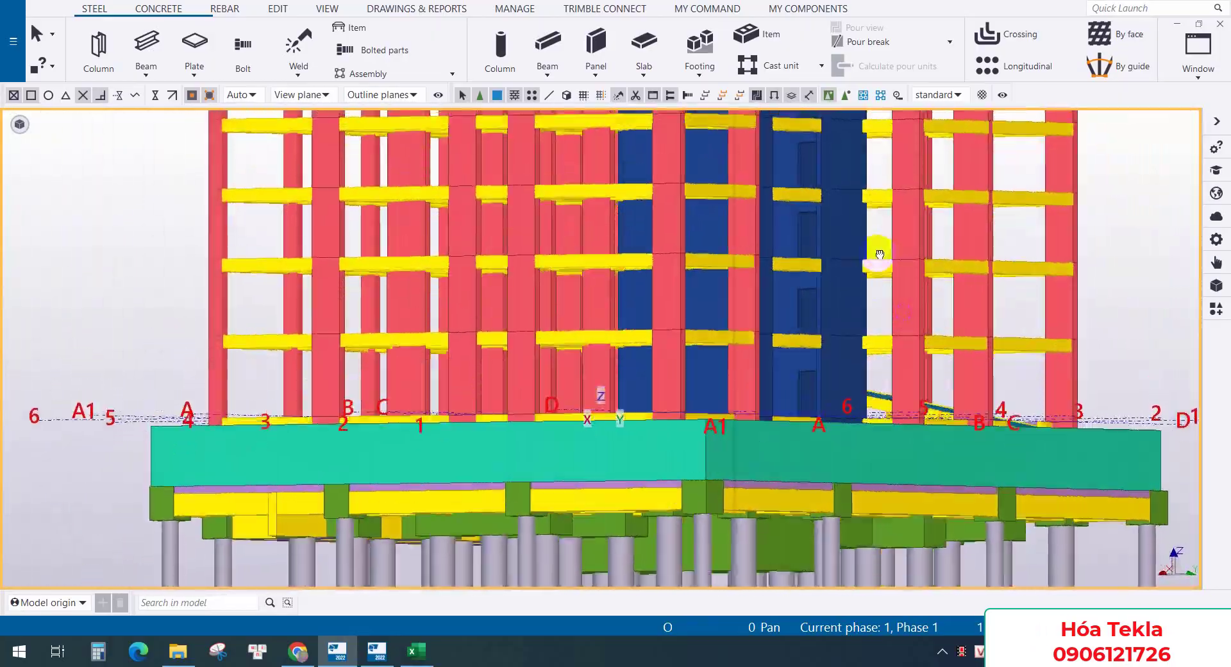
Select all the piles beneath the foundation and hide them from the view
scroll(880, 313, "down", 2)
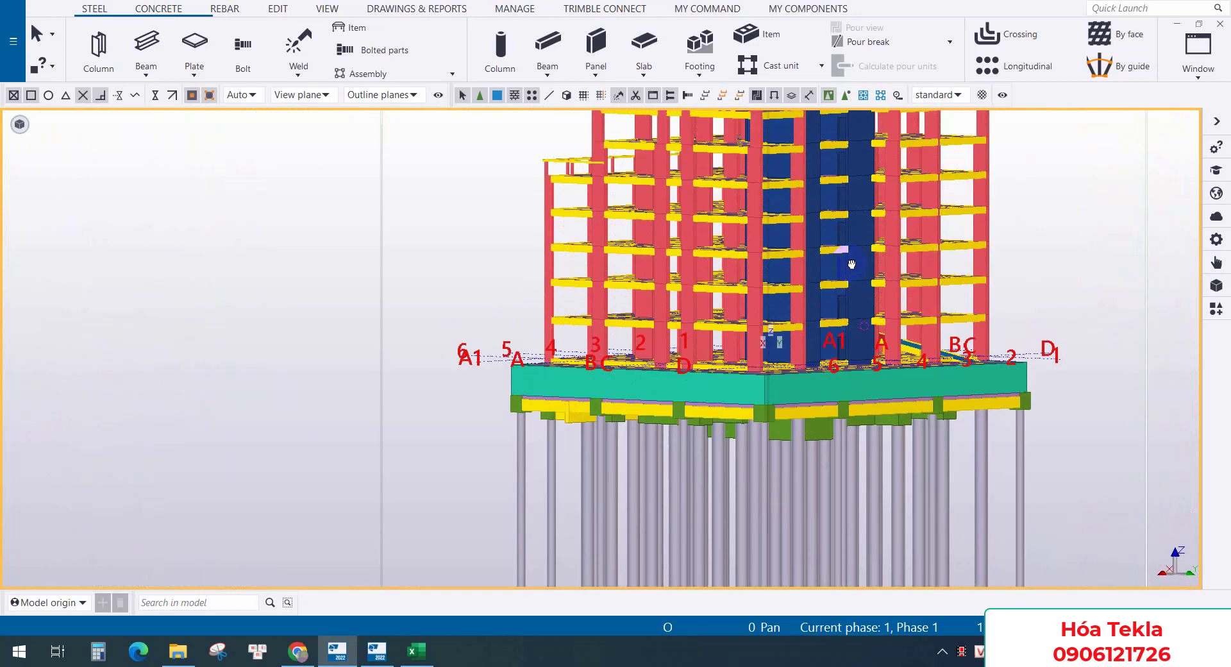
middle_click_drag(868, 432, 840, 317)
left_click_drag(1040, 374, 301, 524)
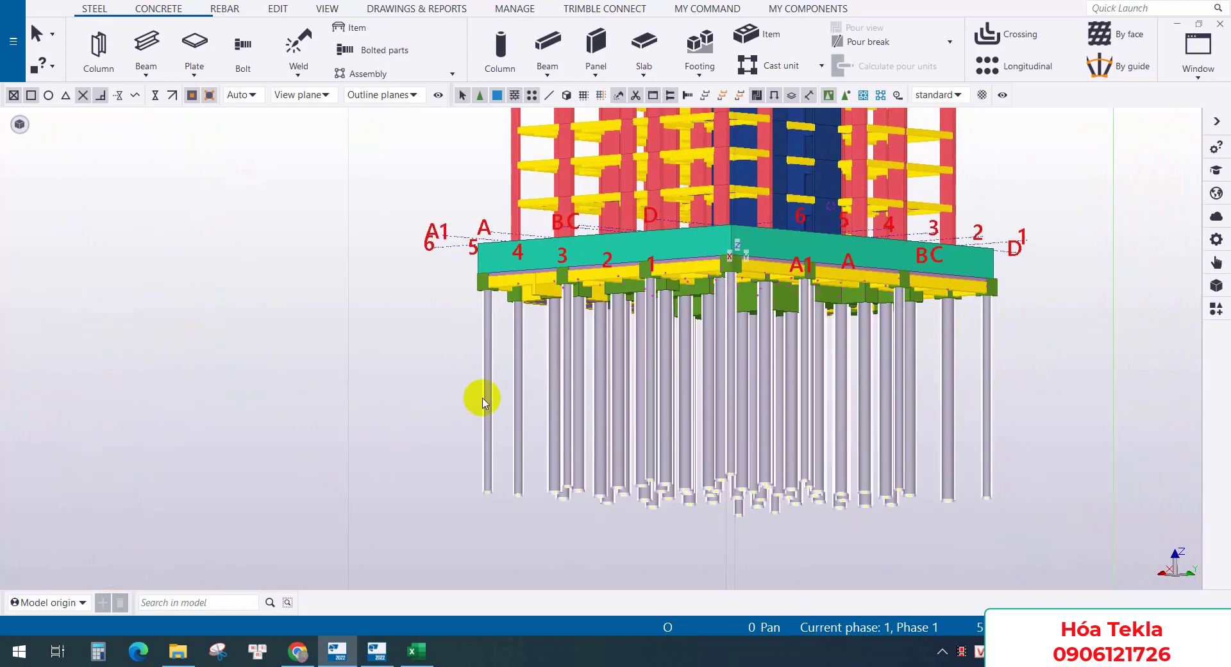
right_click(482, 402)
left_click(513, 203)
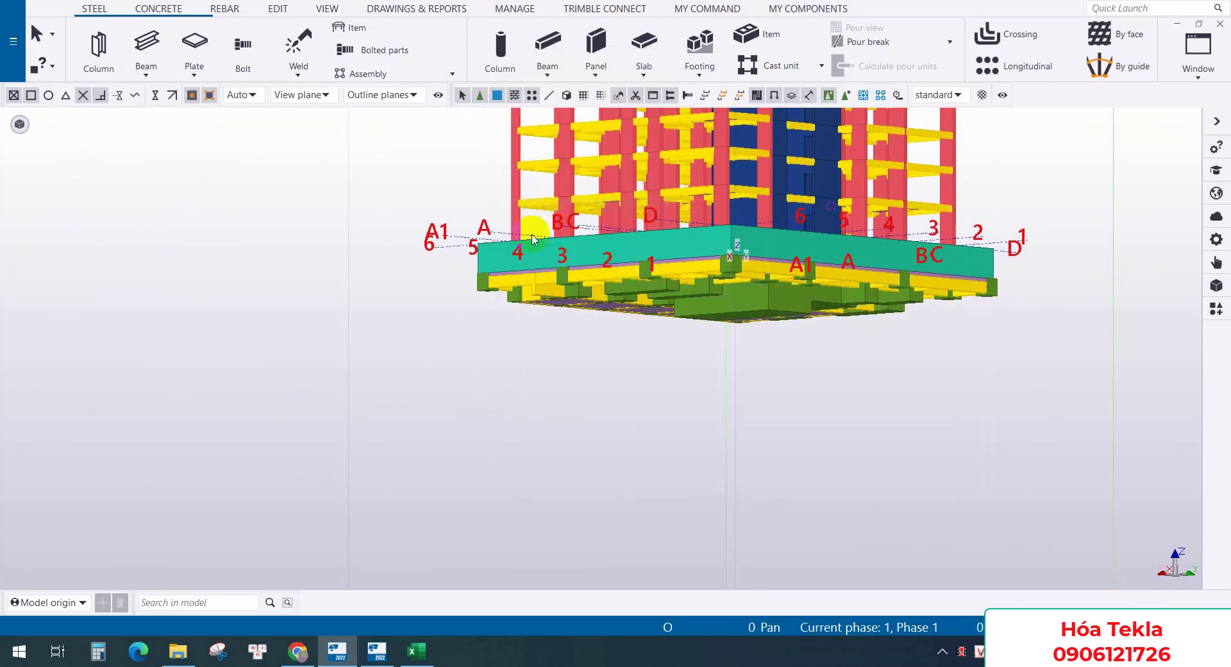
Start a concrete slab named LEAN CONCRETE with thickness 100, material C20 and class 2
middle_click_drag(573, 260, 767, 274)
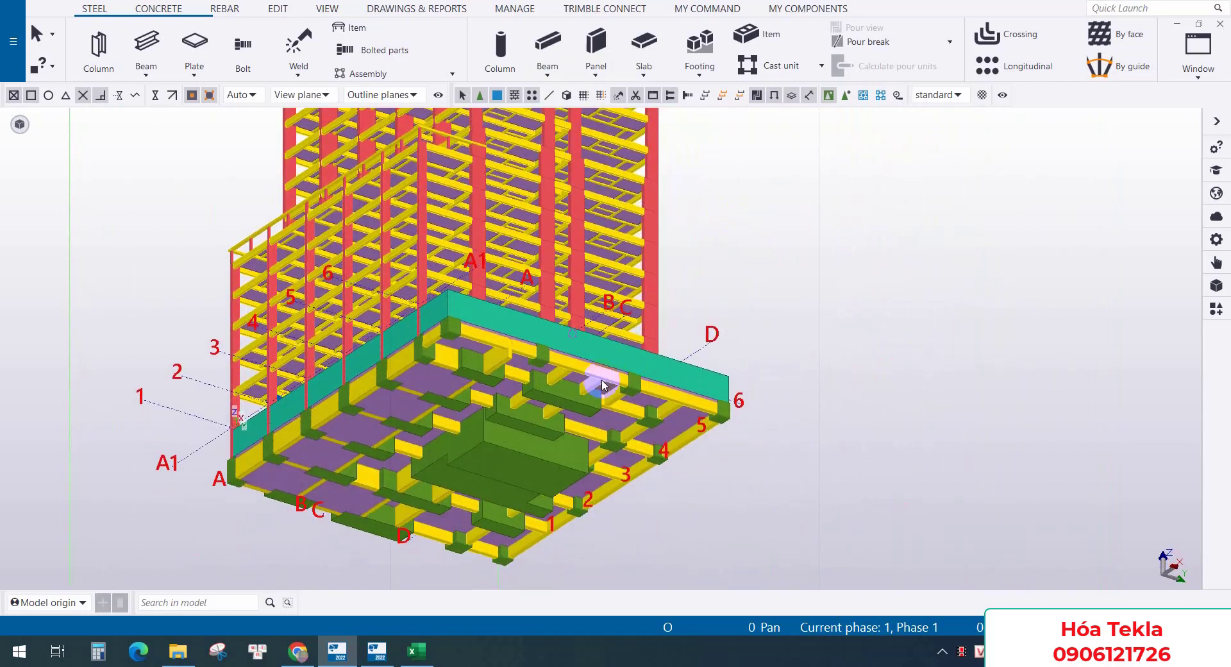
scroll(411, 324, "up", 4)
left_click(146, 13)
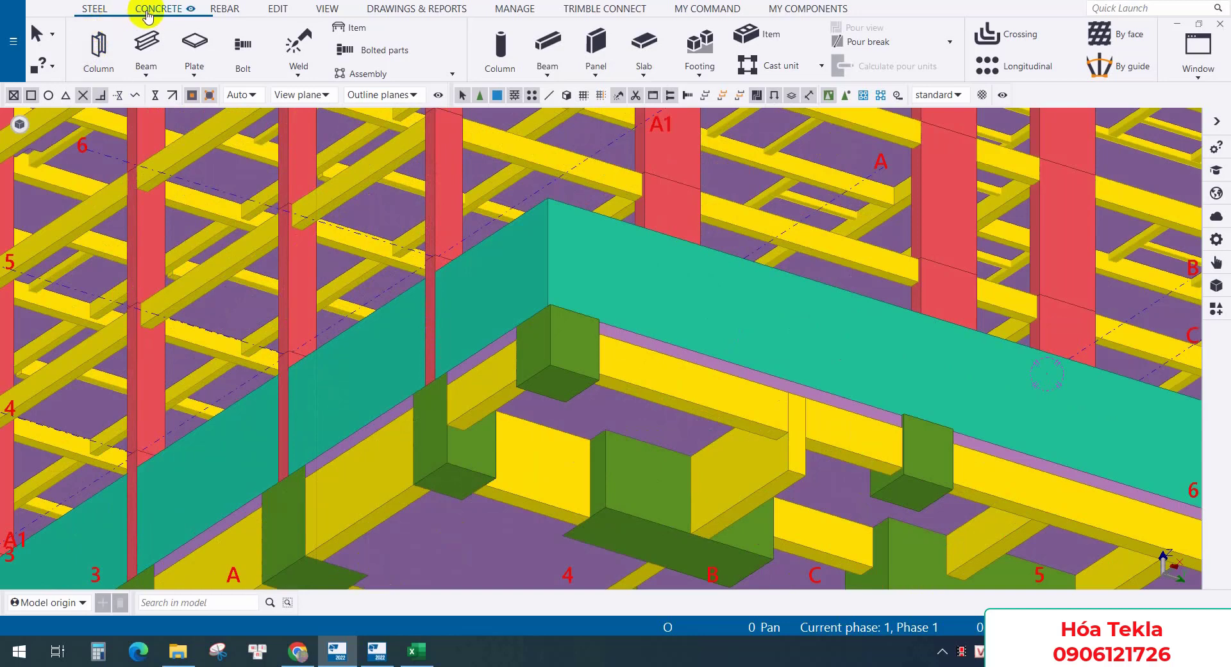
left_click(229, 37)
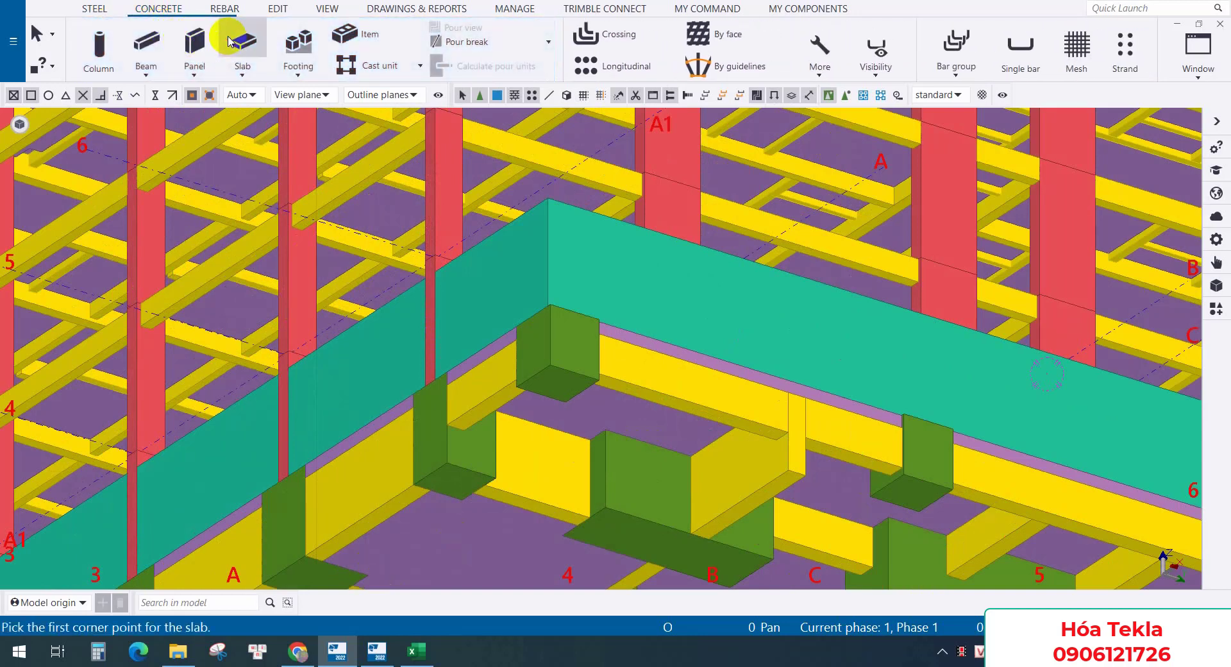
left_click(1035, 210)
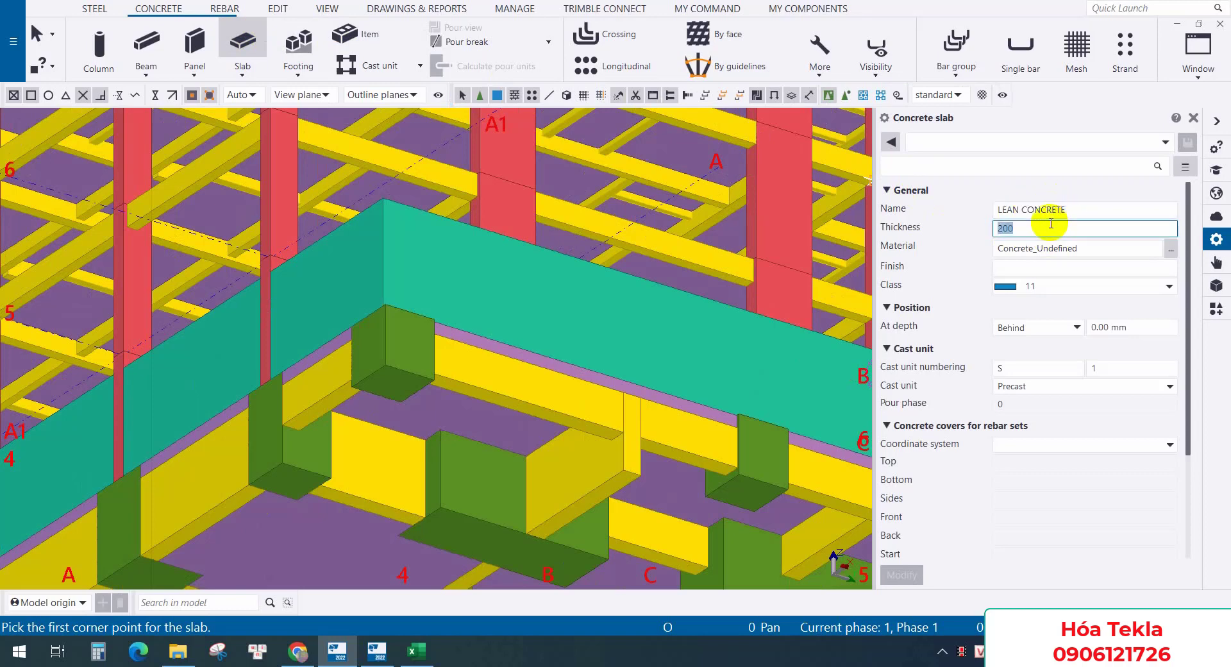
left_click(1049, 223)
type("100")
left_click_drag(1083, 249, 1024, 244)
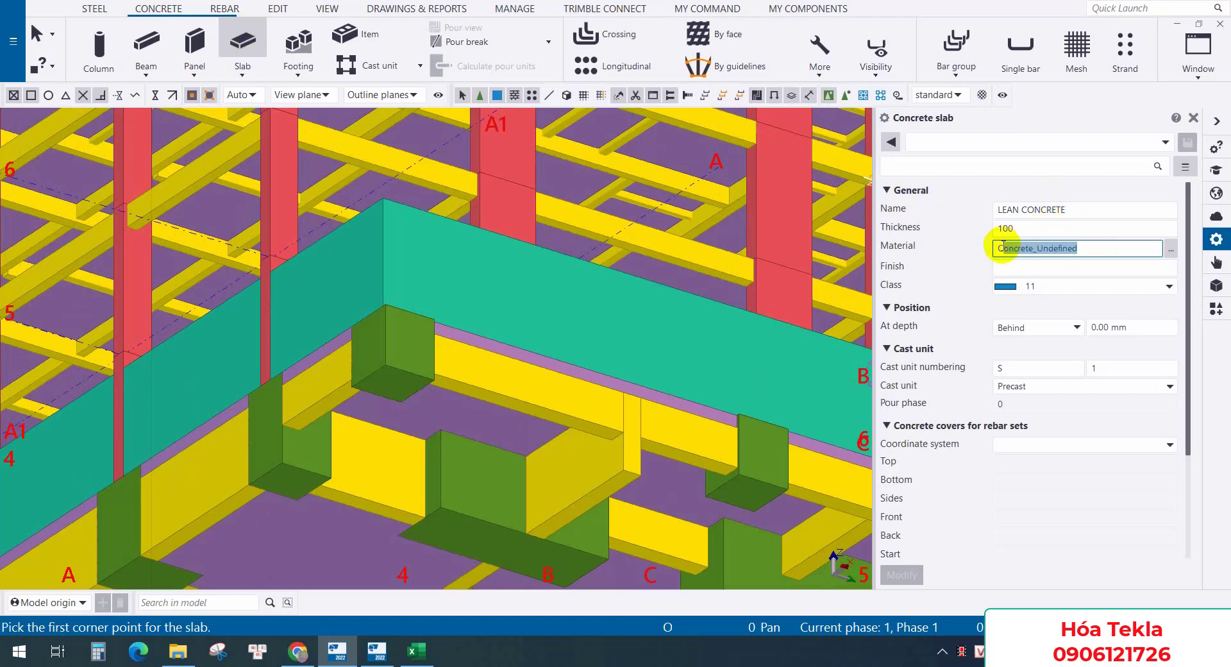
type("20")
key("Tab")
left_click(1038, 282)
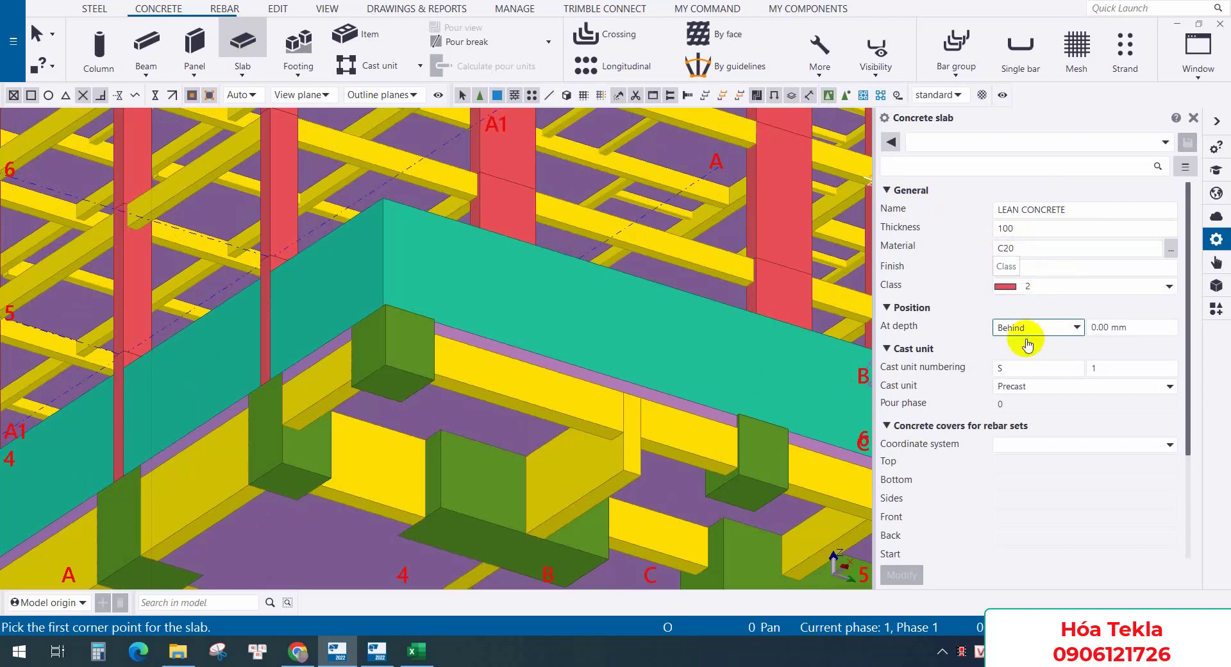
Set the slab's cast unit type to Cast in place and its cast unit numbering prefix to LC
left_click(1027, 387)
left_click(1032, 420)
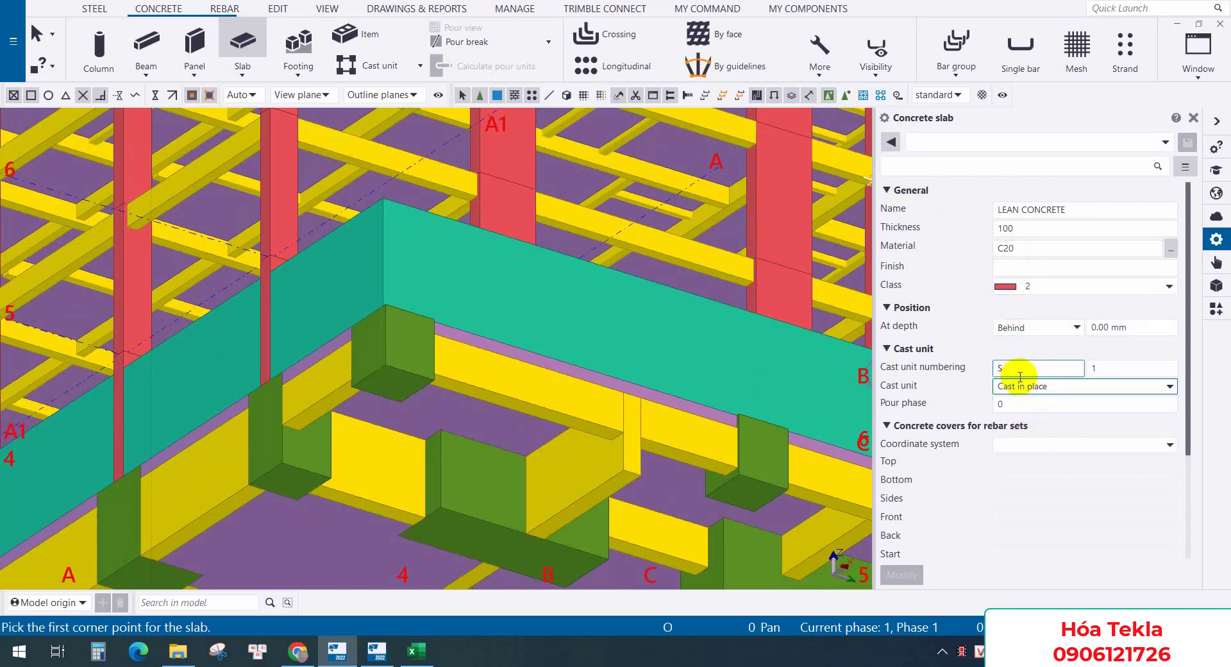
left_click(1016, 369)
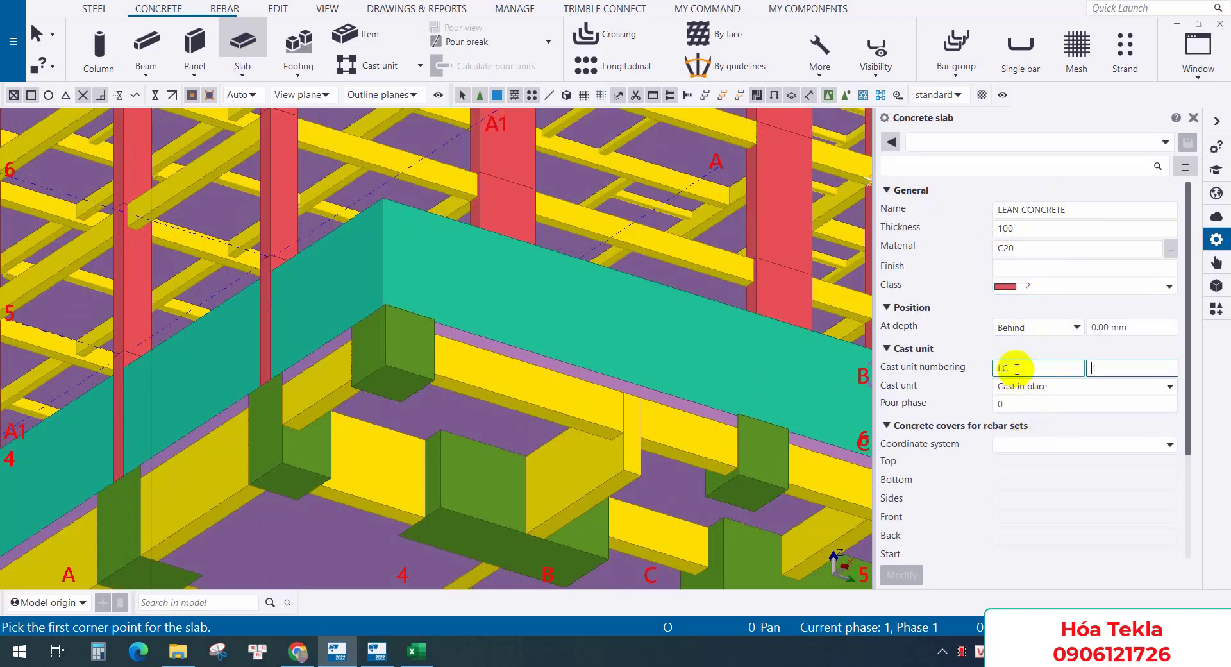
Create the lean concrete slab on the four bottom corners of the 1400 × 1400 mm pile cap near grids A1 and 6
scroll(388, 377, "up", 5)
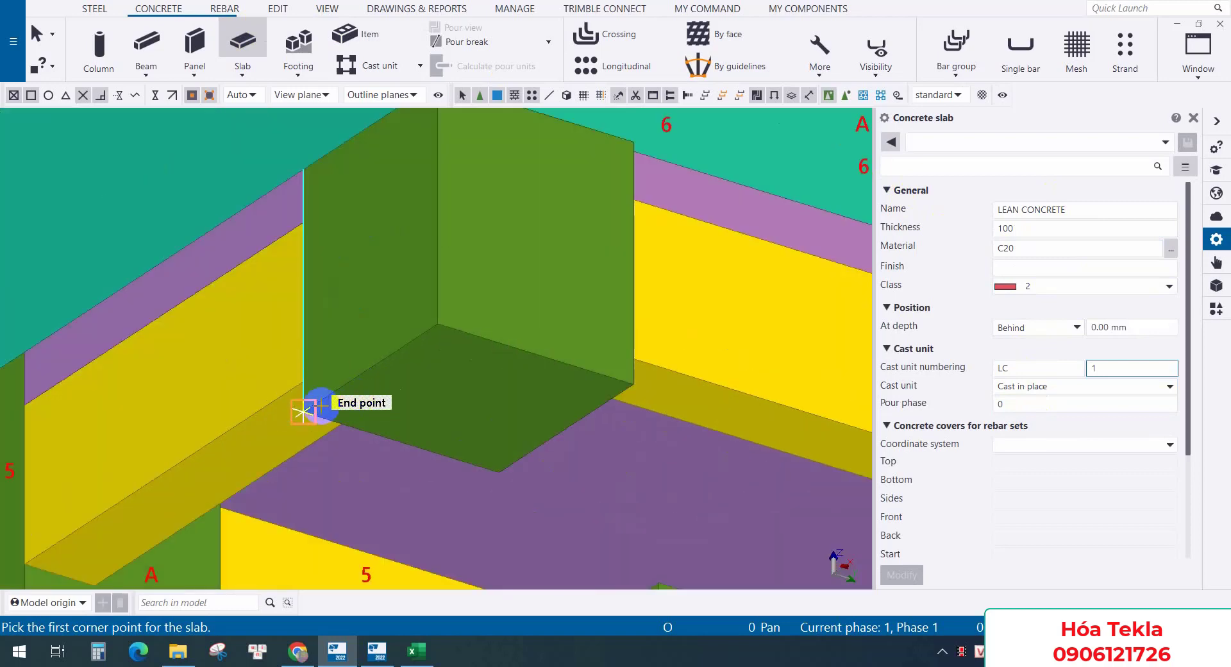
left_click(314, 410)
left_click(436, 325)
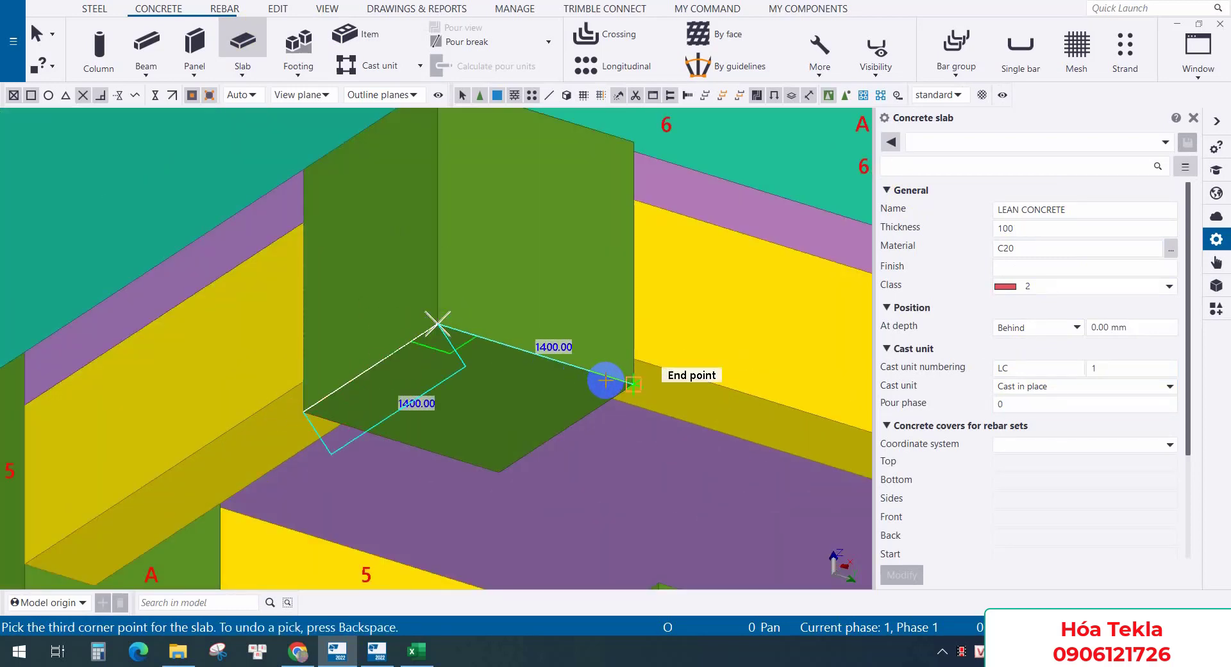
left_click(634, 383)
left_click(499, 471)
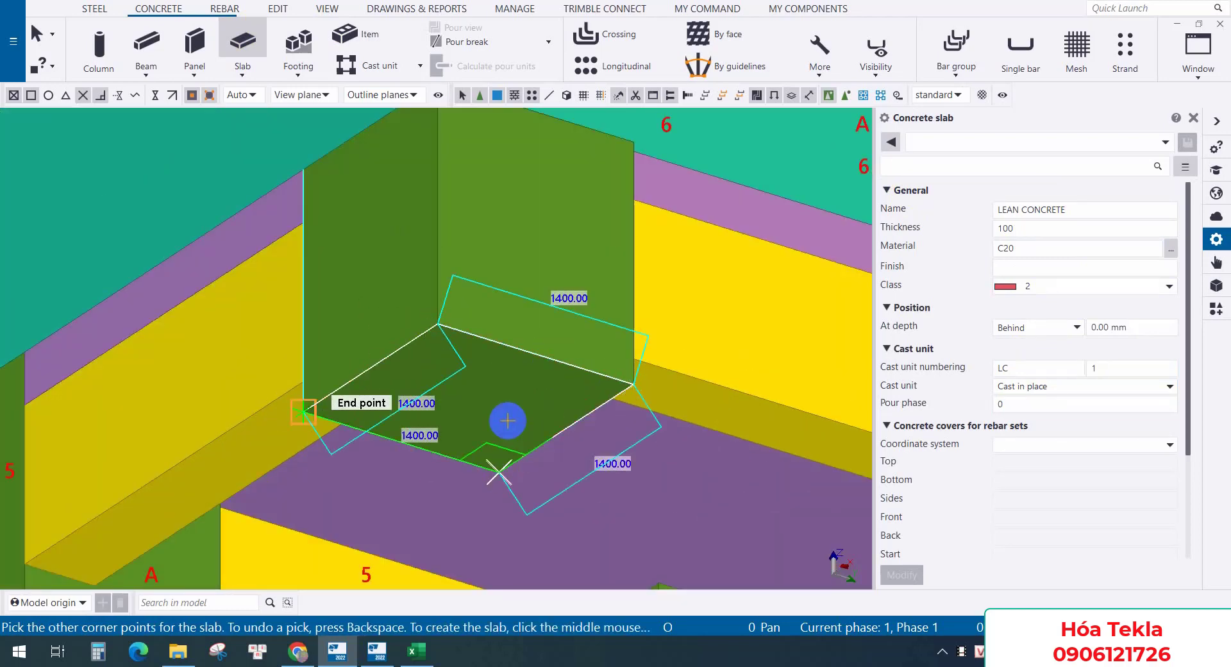
middle_click(564, 250)
right_click(564, 250)
left_click(584, 259)
Enlarge the lean concrete slab beyond the pile cap edges using the Shrink Tool with a value of -100 mm
left_click(461, 383)
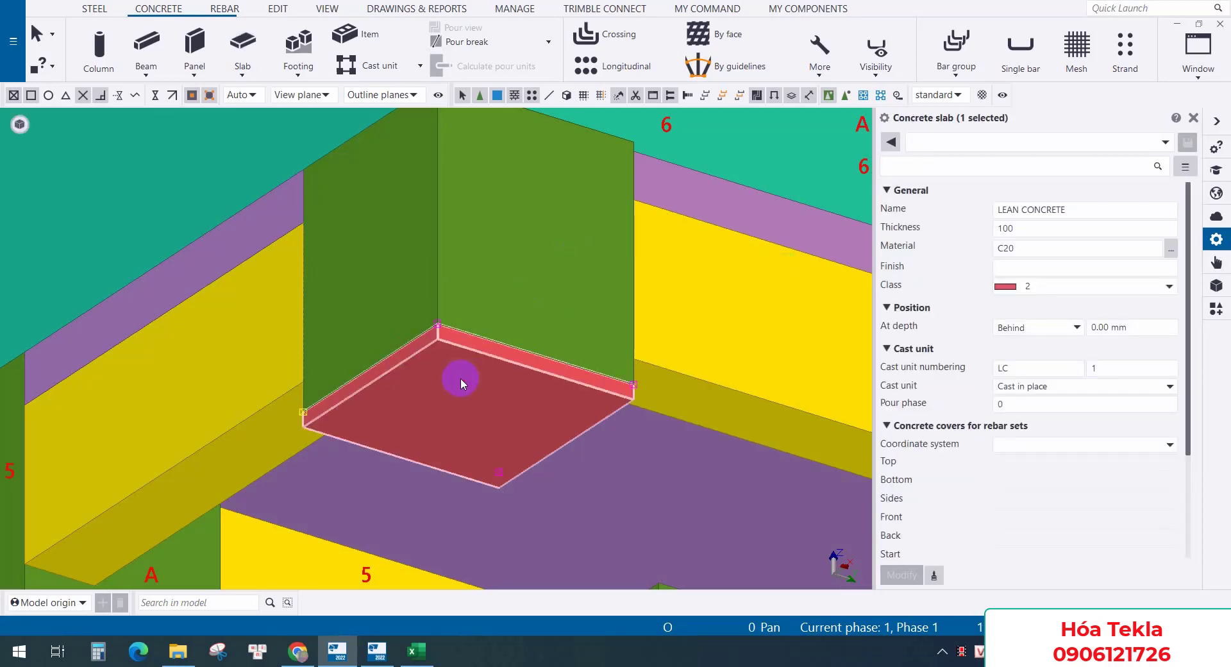
key("ctrl+f")
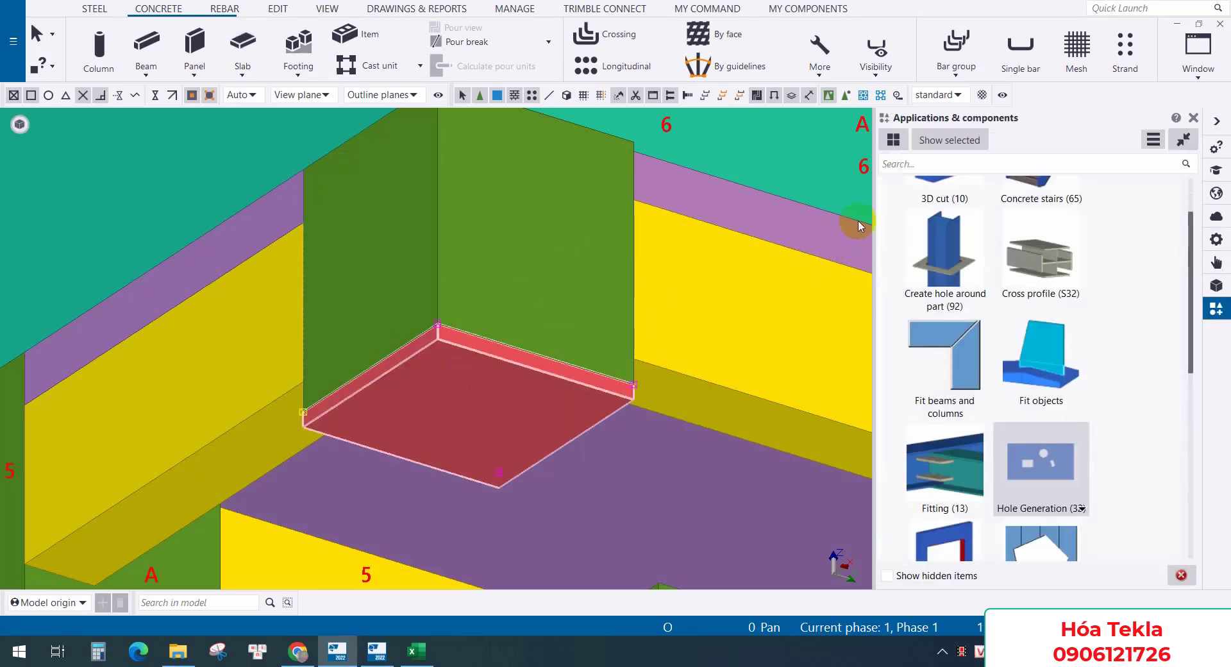
left_click(909, 162)
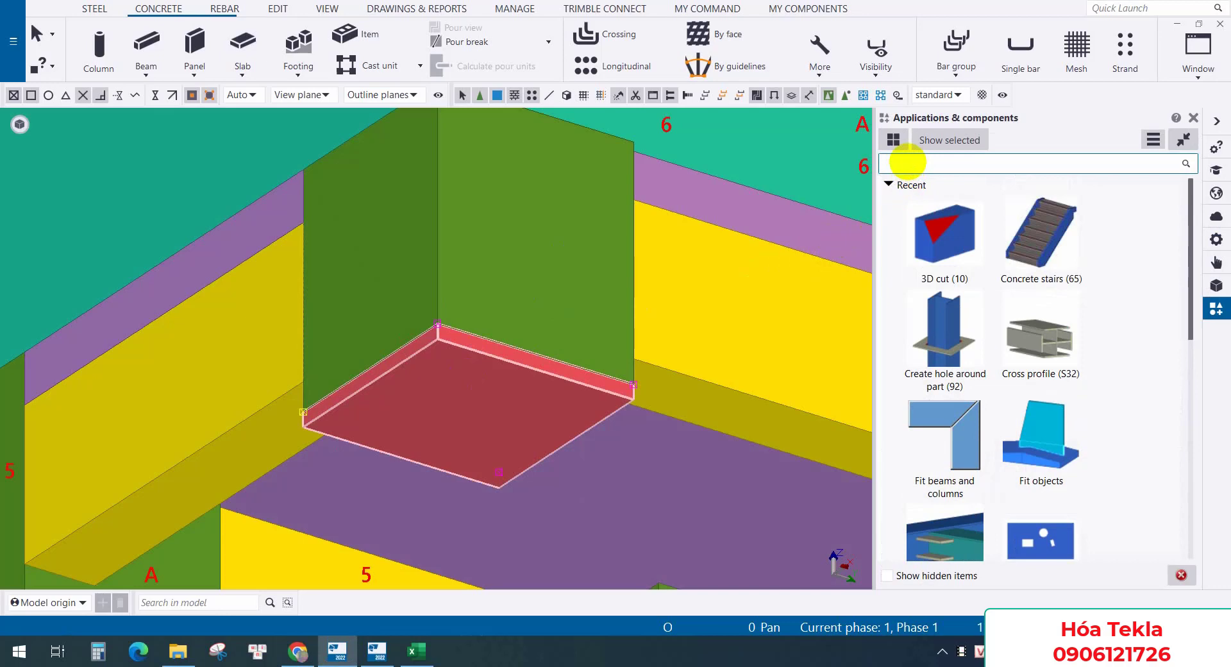
type("SHRI")
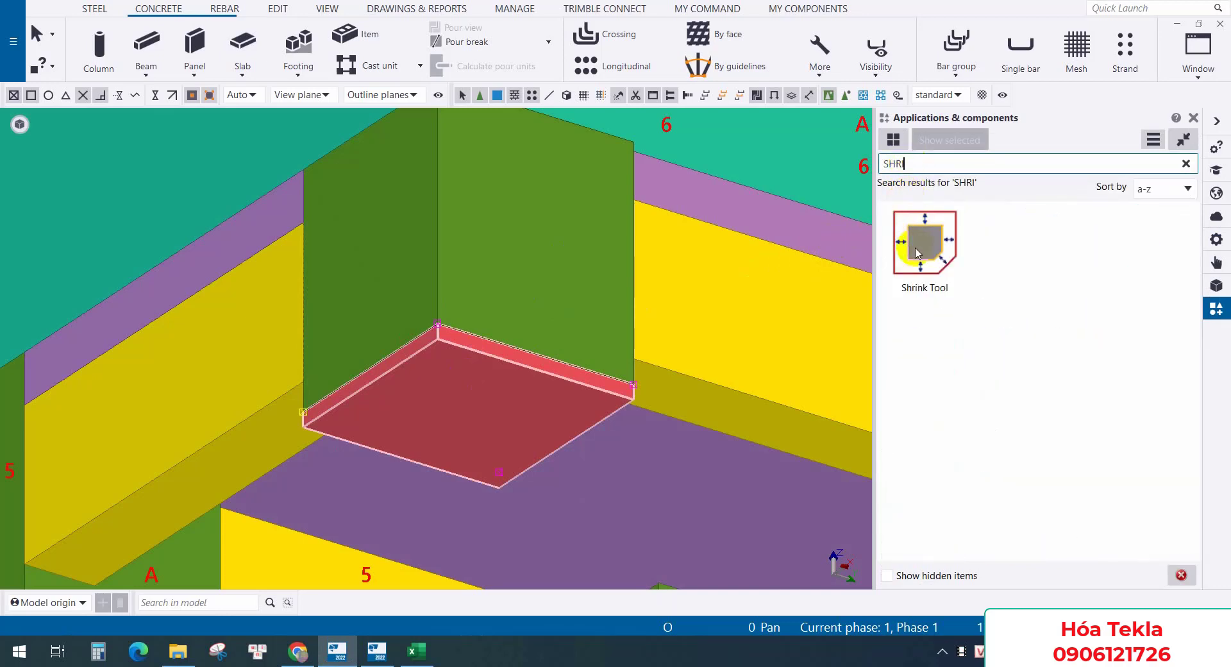
left_click(917, 252)
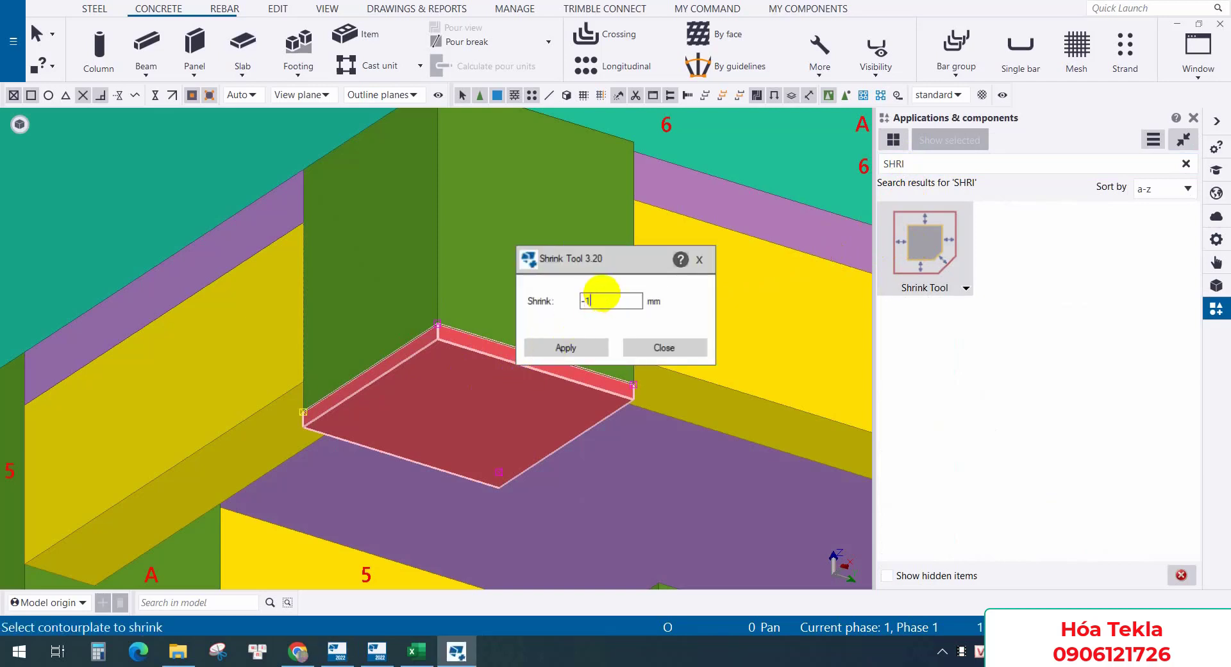
left_click(581, 346)
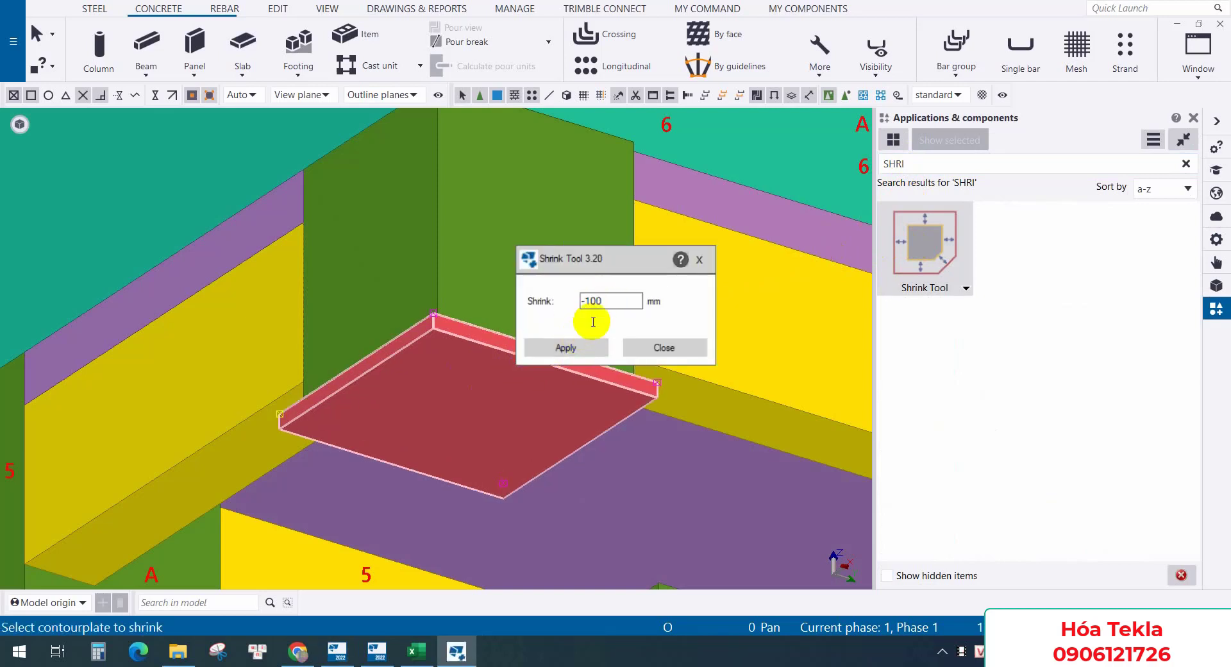
left_click_drag(612, 266, 741, 277)
scroll(588, 300, "down", 5)
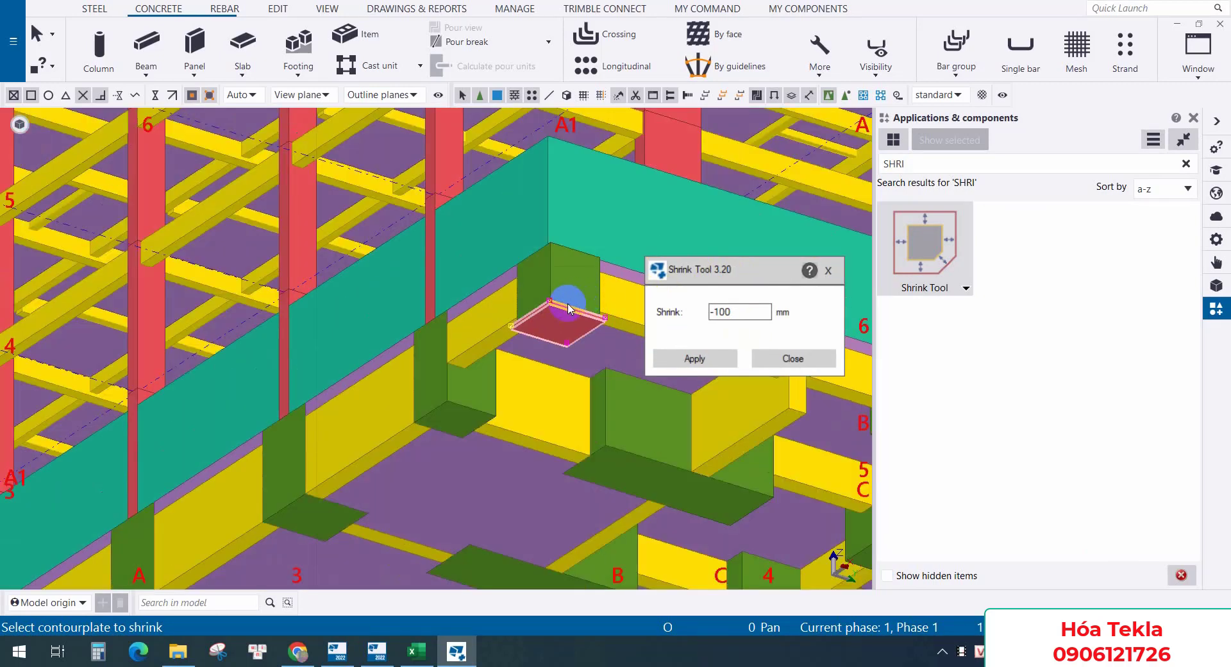
scroll(568, 308, "down", 6)
left_click(308, 310)
left_click_drag(667, 267, 79, 149)
Examine the lean concrete slab under the corner pile cap and the properties of both parts
scroll(559, 297, "up", 5)
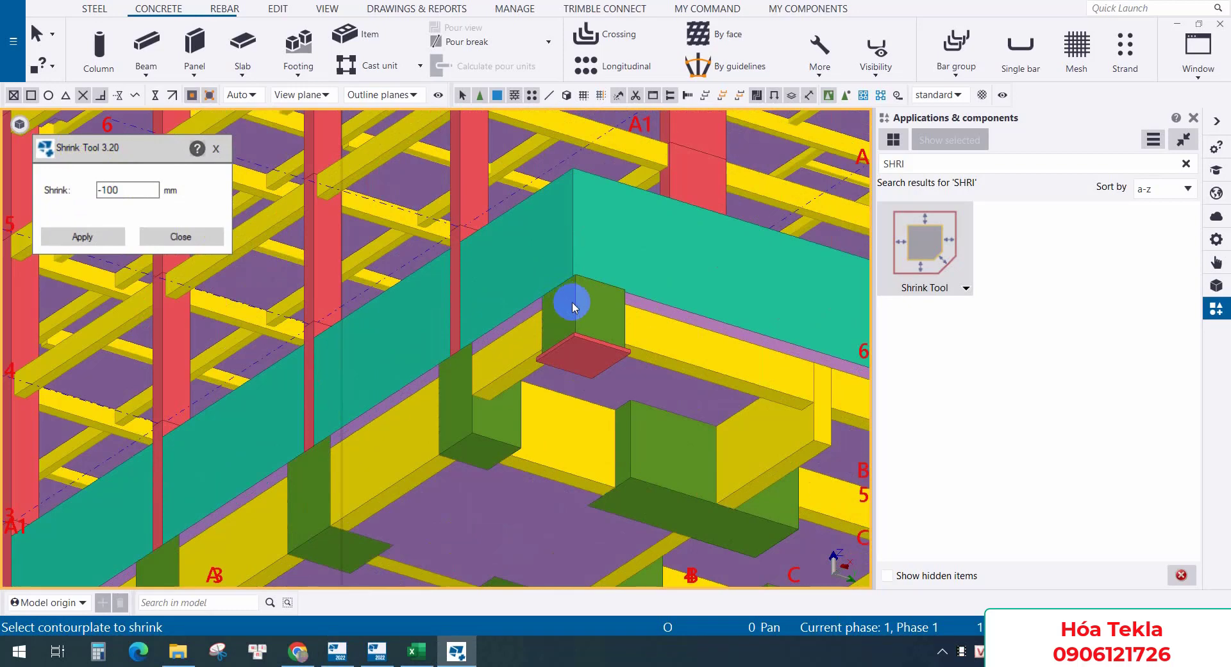
middle_click_drag(618, 337, 436, 351, "ctrl")
scroll(603, 384, "up", 3)
scroll(483, 364, "down", 6)
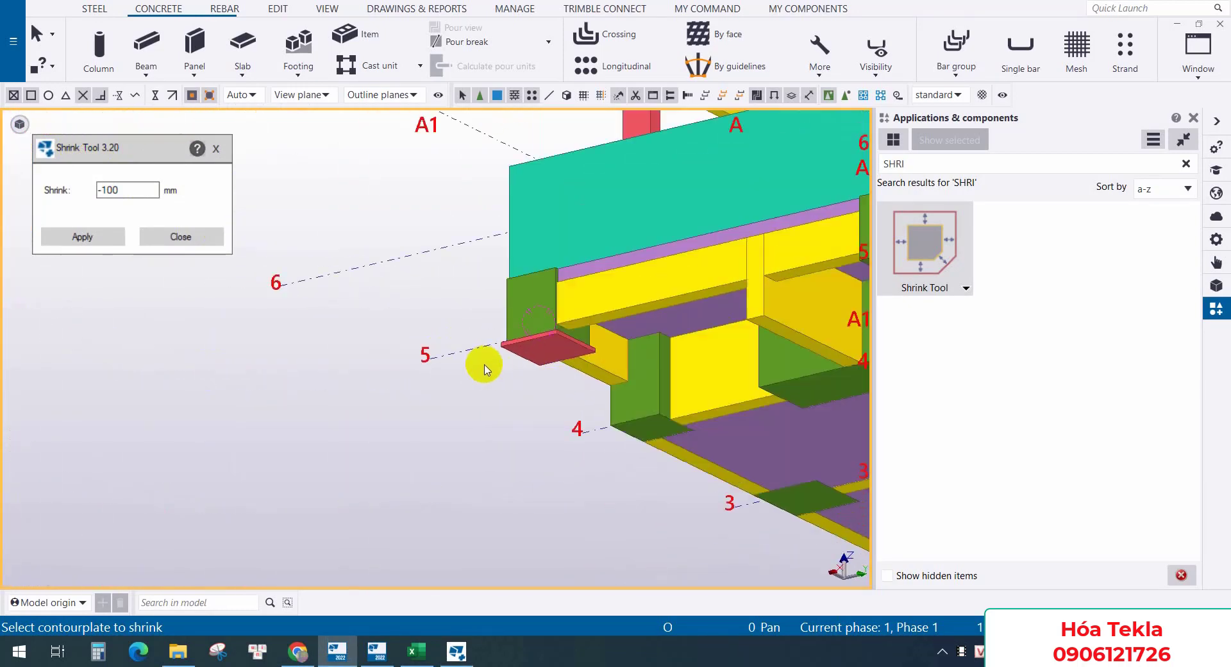
scroll(511, 353, "up", 5)
left_click(423, 351)
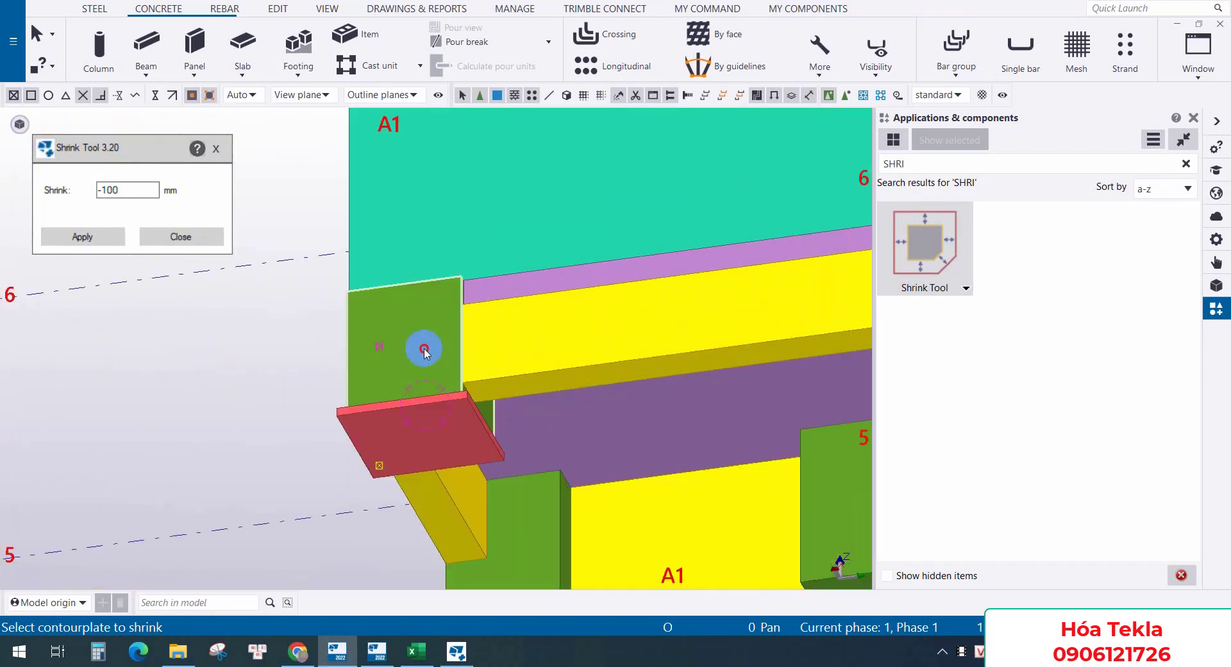
scroll(406, 374, "up", 3)
right_click(404, 375)
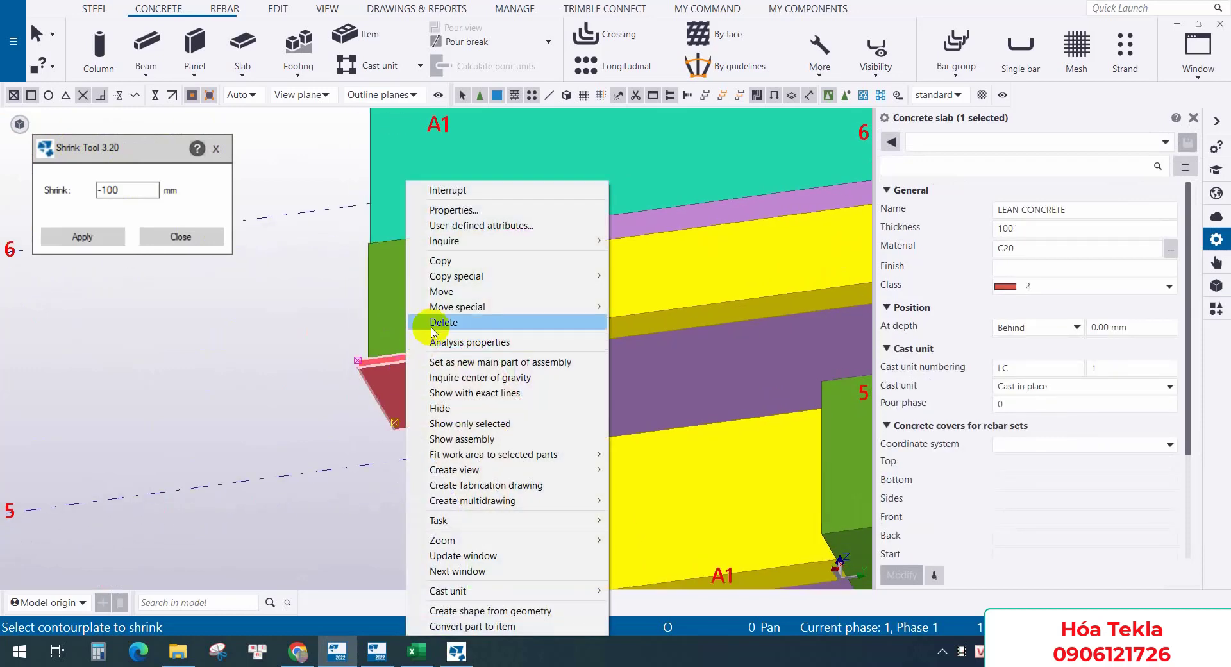
left_click(399, 297)
scroll(396, 296, "down", 3)
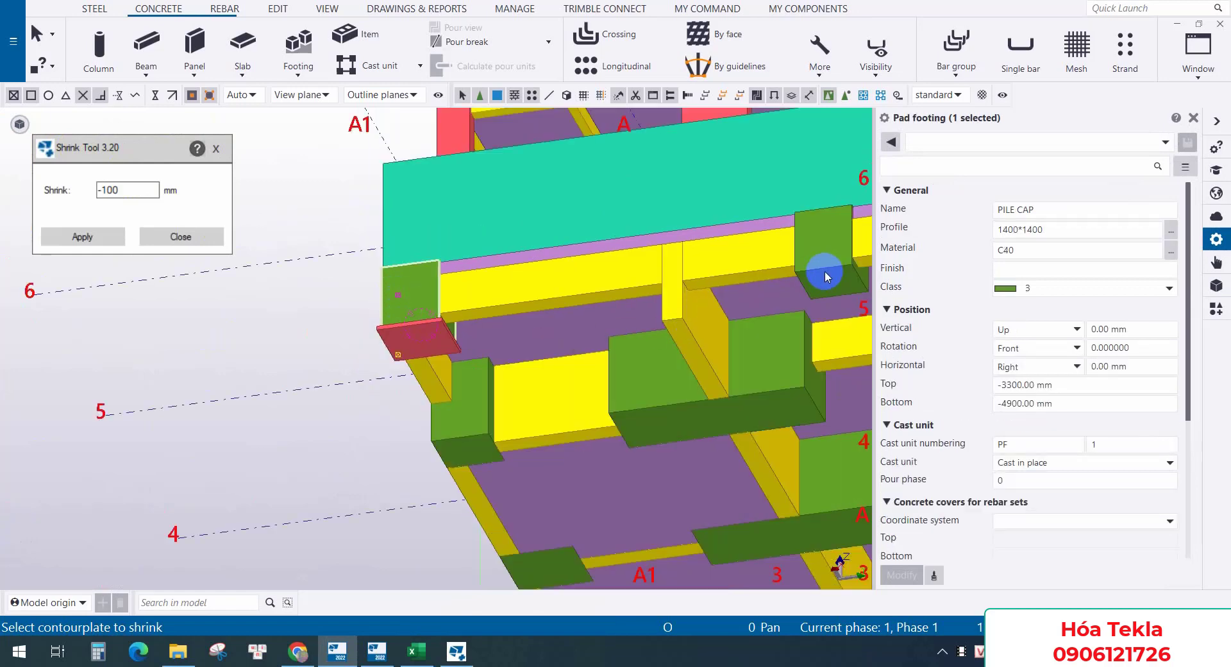
Copy the lean concrete slab to another object, from the corner pile cap to the next cap along the grid 6 edge
left_click(432, 334)
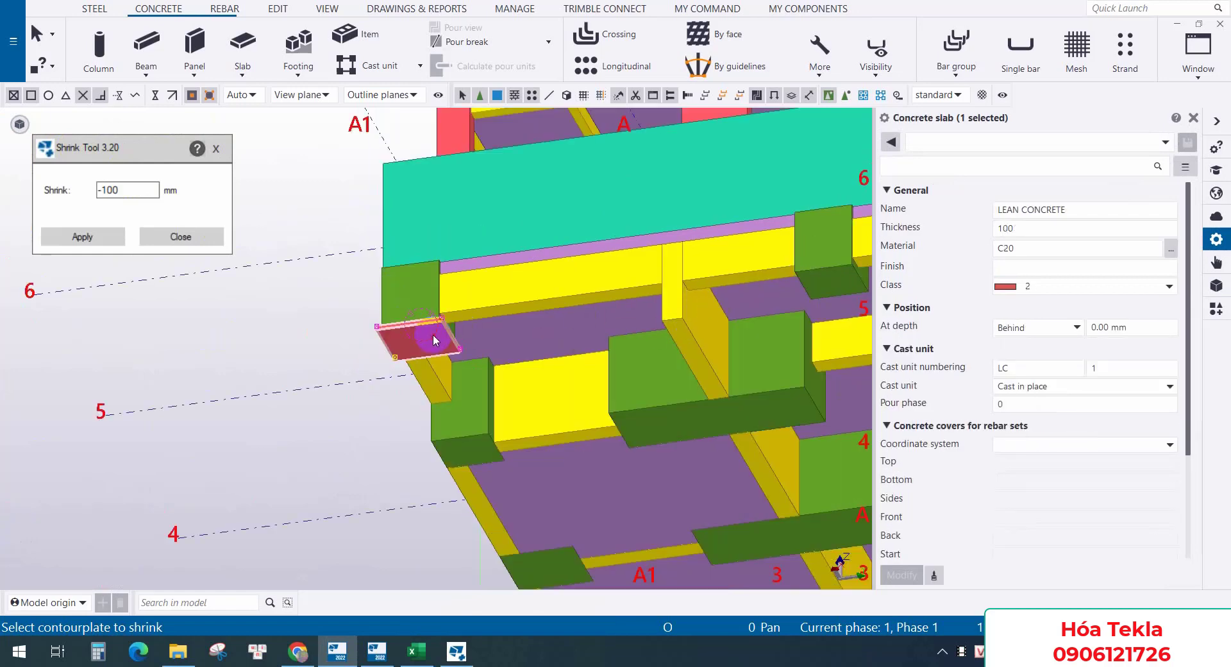
right_click(432, 334)
mouse_move(503, 276)
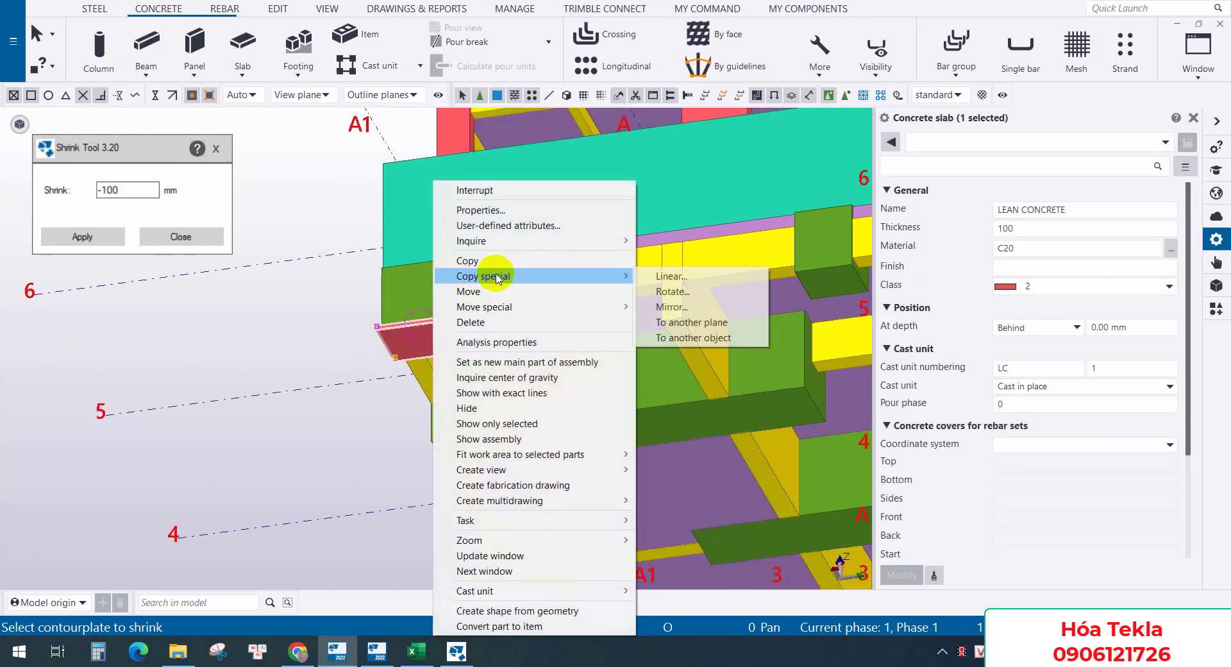
left_click(670, 337)
left_click(413, 299)
left_click(821, 237)
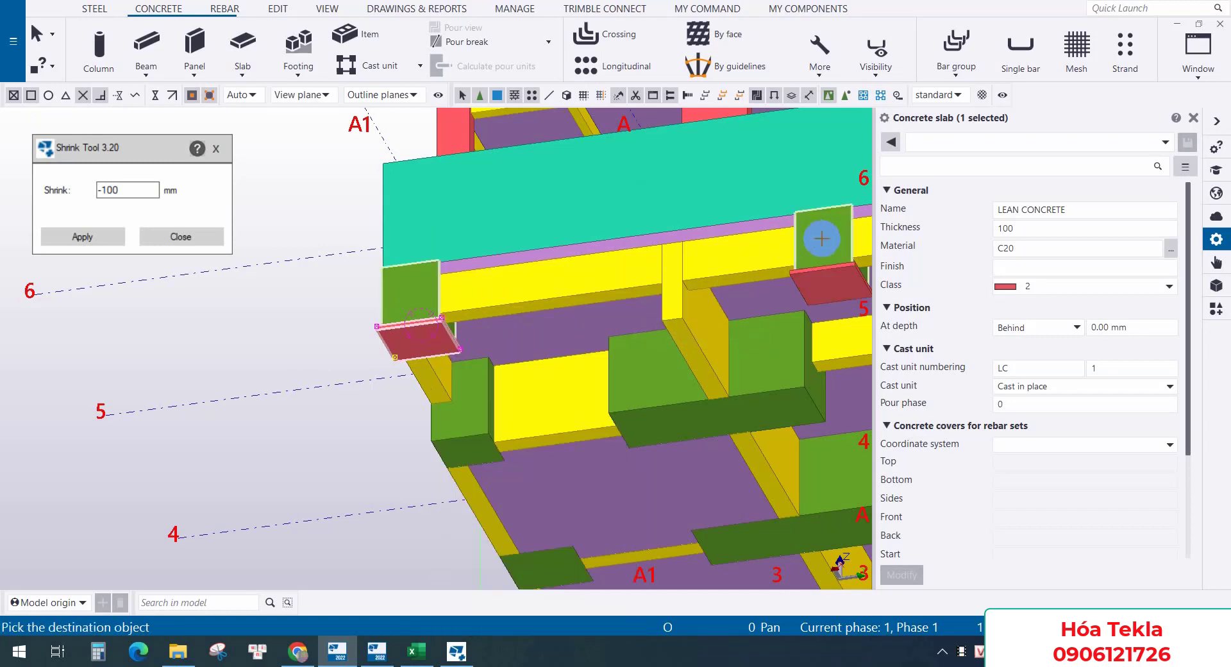
Copy the slab to the remaining two small pile caps along the grid 6 edge, up to the far corner
middle_click_drag(821, 238, 489, 291)
middle_click_drag(859, 253, 355, 343)
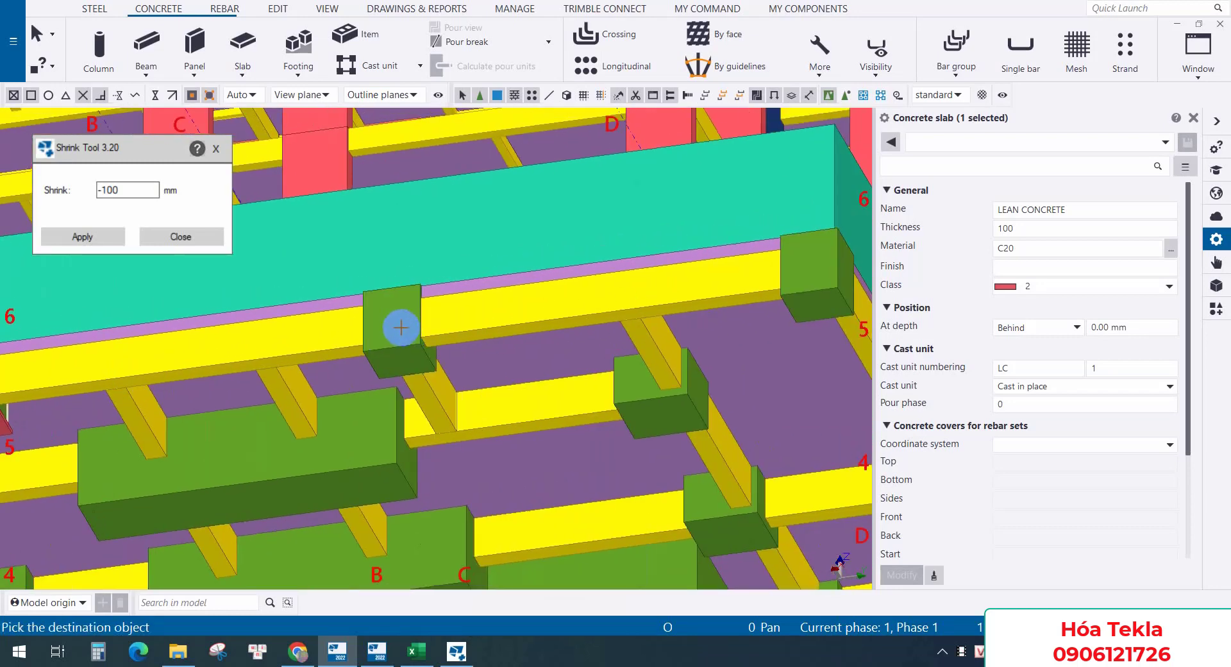
left_click(401, 328)
left_click(809, 273)
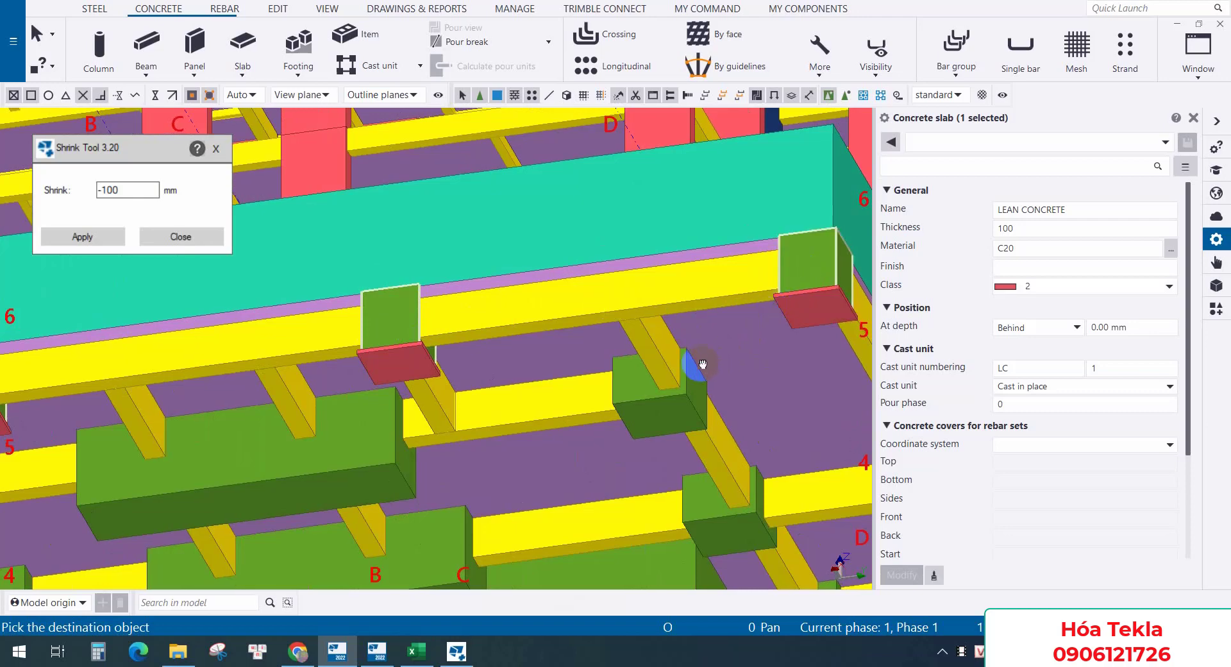
Copy the lean concrete slab to the remaining small edge pile caps along the grid D side, up to the grid 1 corner
middle_click_drag(702, 363, 591, 300)
middle_click_drag(670, 249, 580, 229)
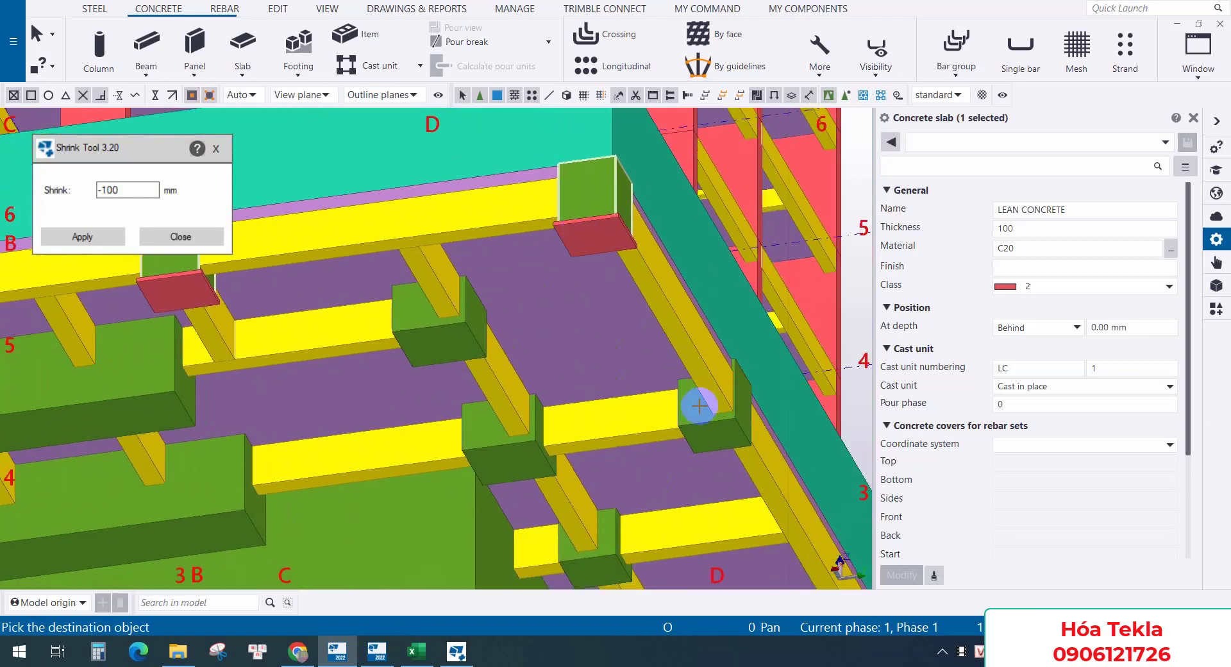
scroll(726, 437, "down", 3)
middle_click_drag(725, 437, 679, 307)
scroll(750, 428, "up", 4)
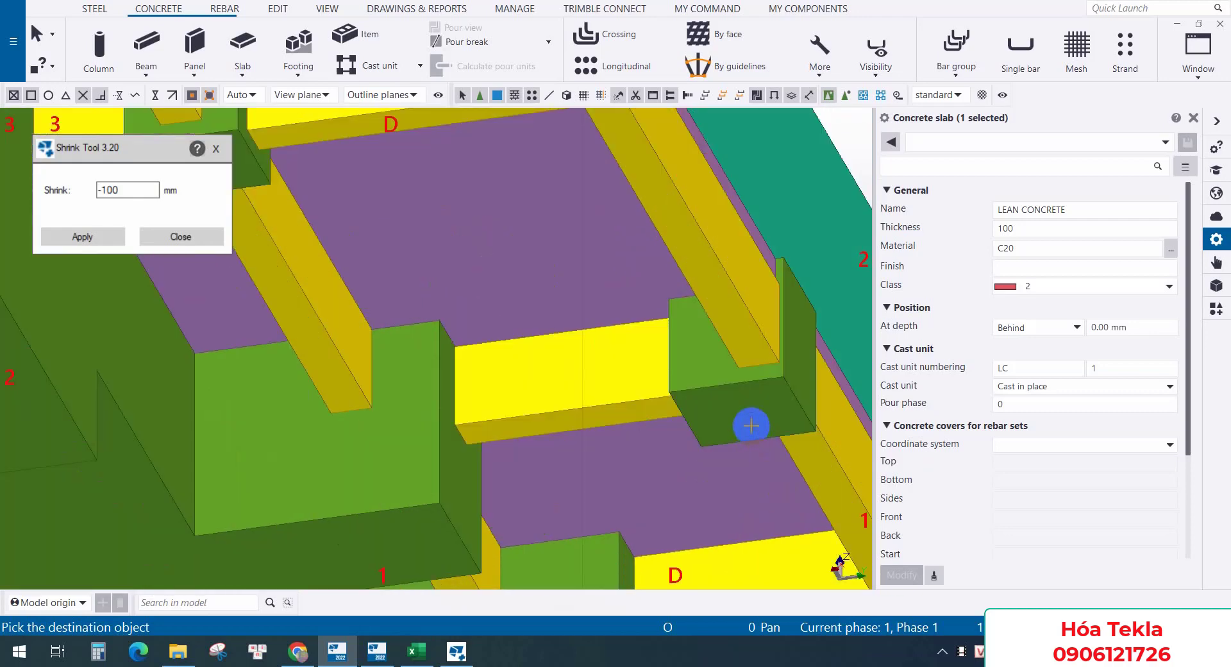
left_click(740, 399)
scroll(705, 345, "down", 4)
scroll(761, 444, "up", 4)
left_click(795, 392)
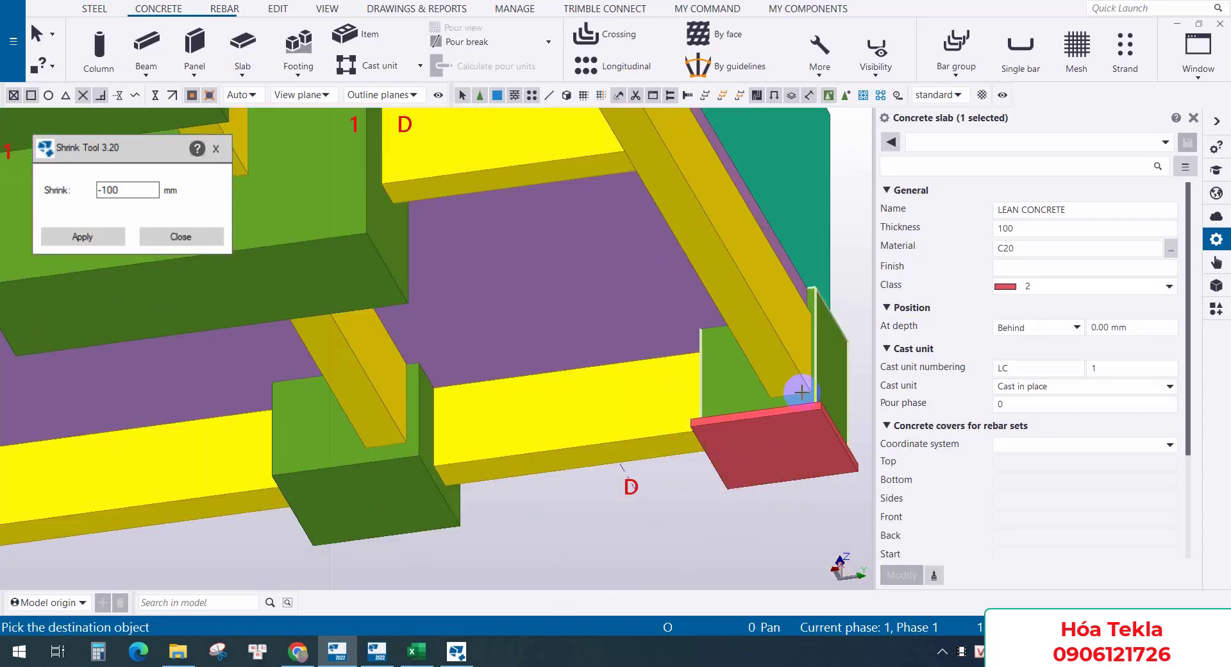
scroll(626, 440, "down", 5)
scroll(603, 450, "up", 10)
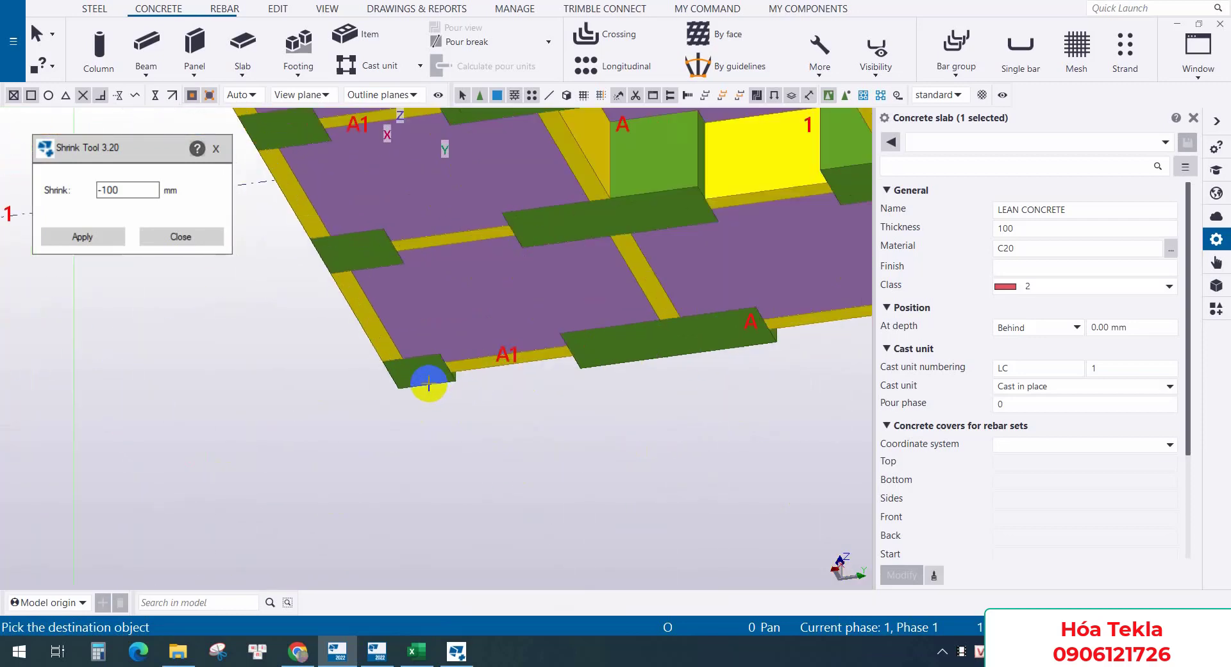
scroll(716, 400, "down", 6)
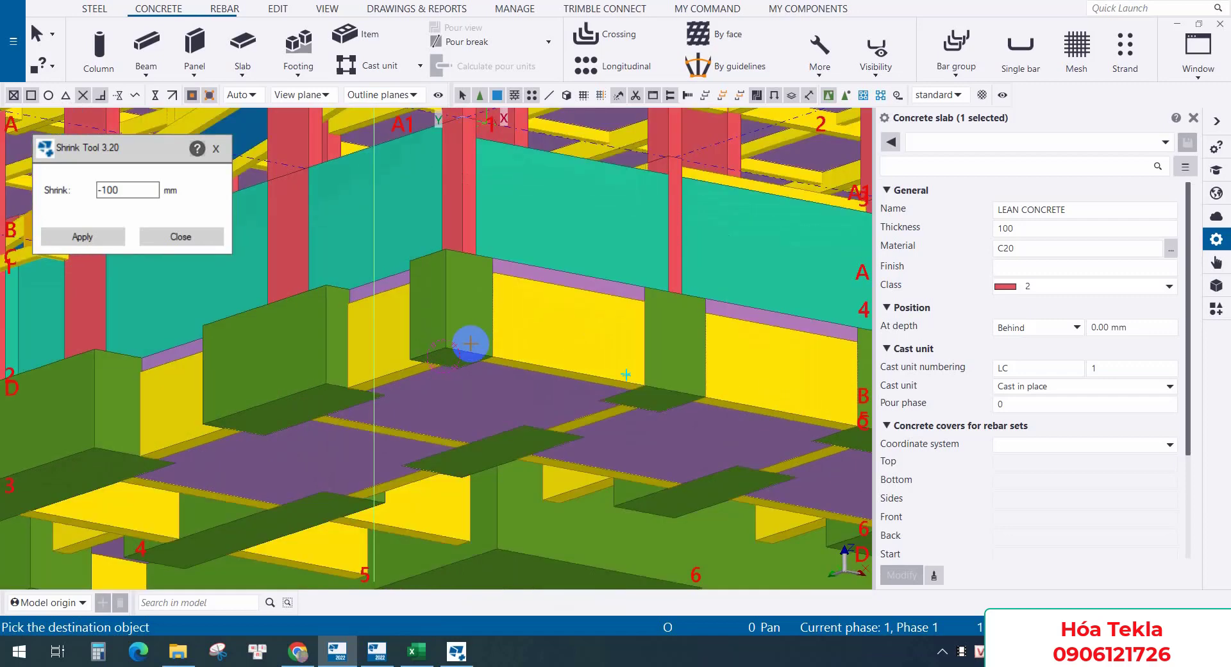
right_click(511, 277)
left_click(519, 287)
Copy the lean concrete slab to another object, from the grid 6 corner pile cap to the next two caps along the grid A edge
left_click(465, 310)
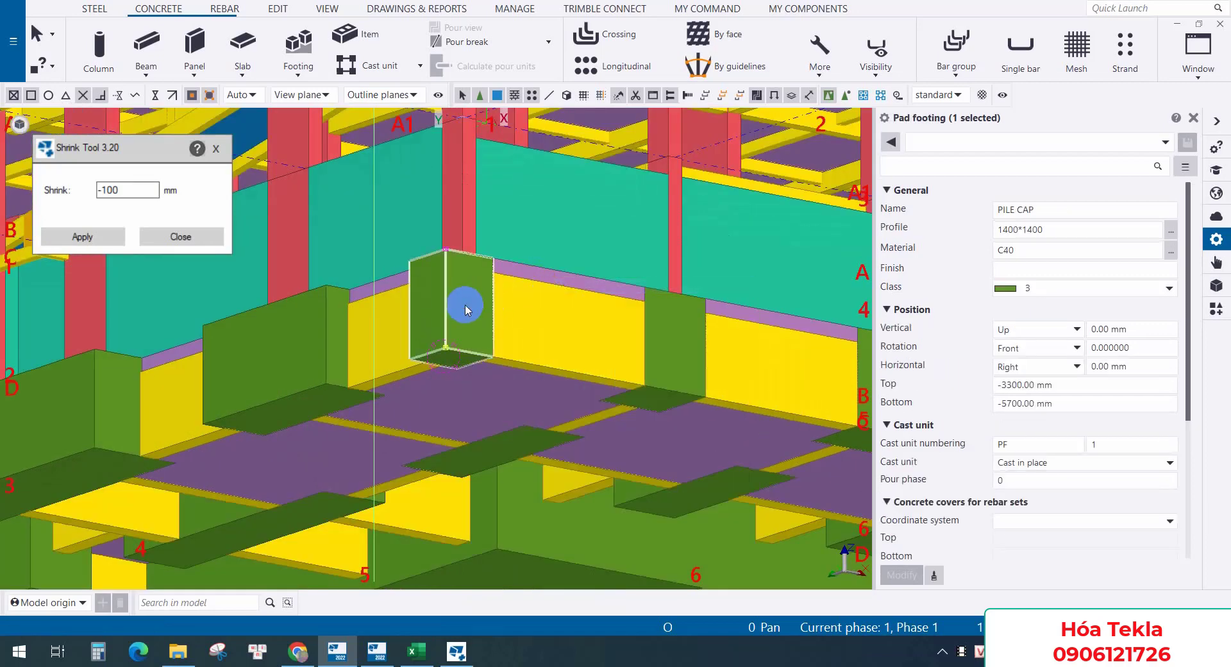
scroll(414, 305, "down", 7)
scroll(529, 336, "up", 4)
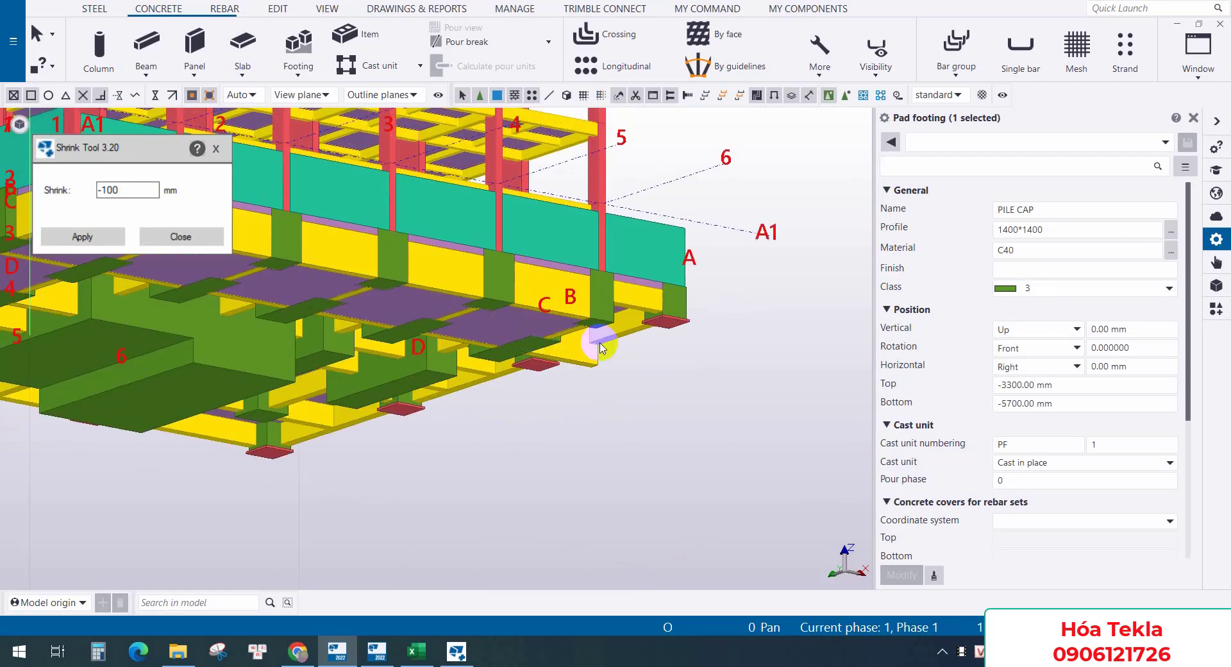
left_click(673, 368)
scroll(671, 341, "up", 2)
left_click(657, 312)
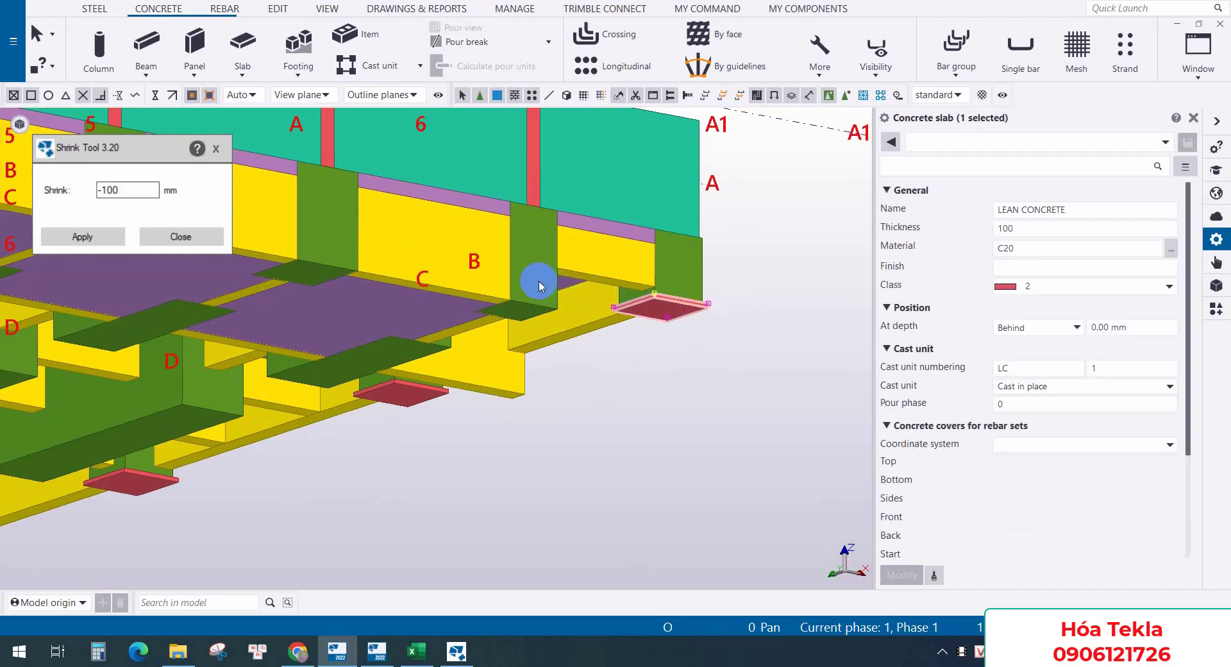
left_click(538, 286)
right_click(662, 314)
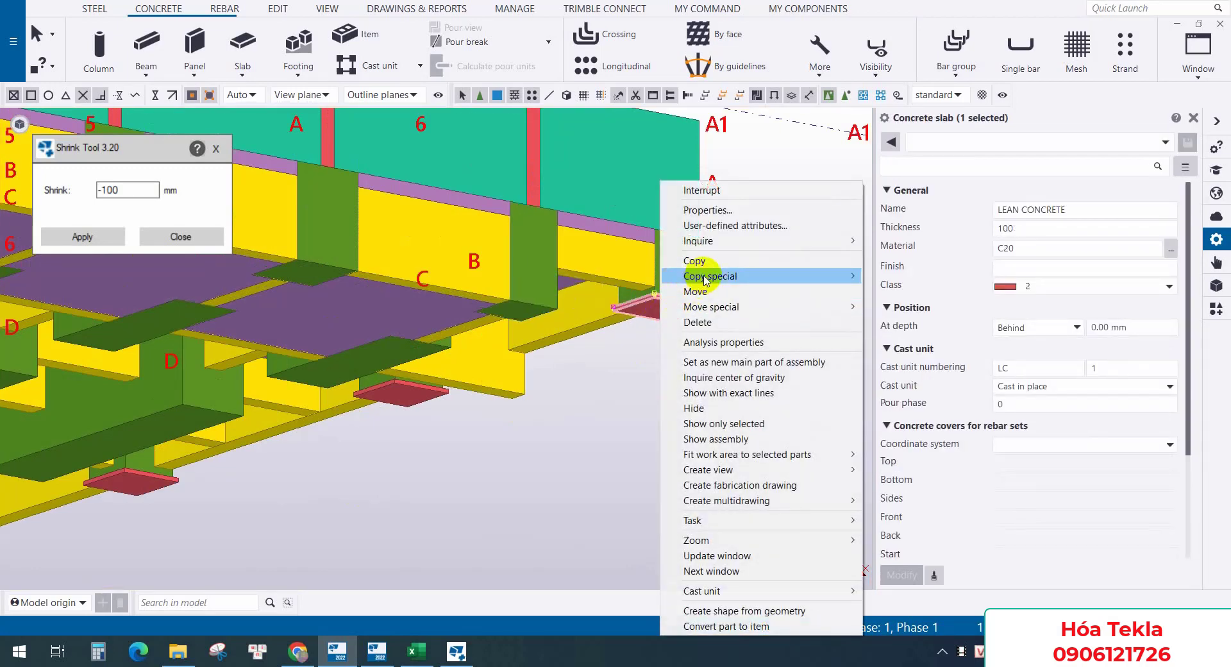
mouse_move(712, 276)
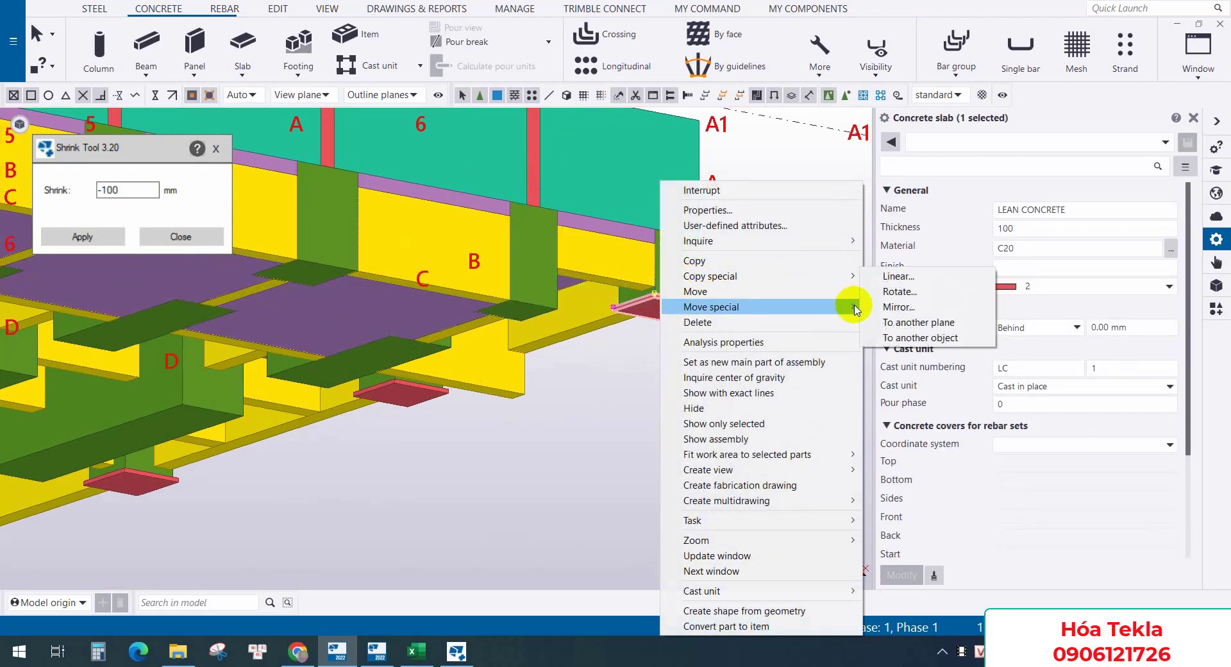
left_click(920, 337)
left_click(686, 266)
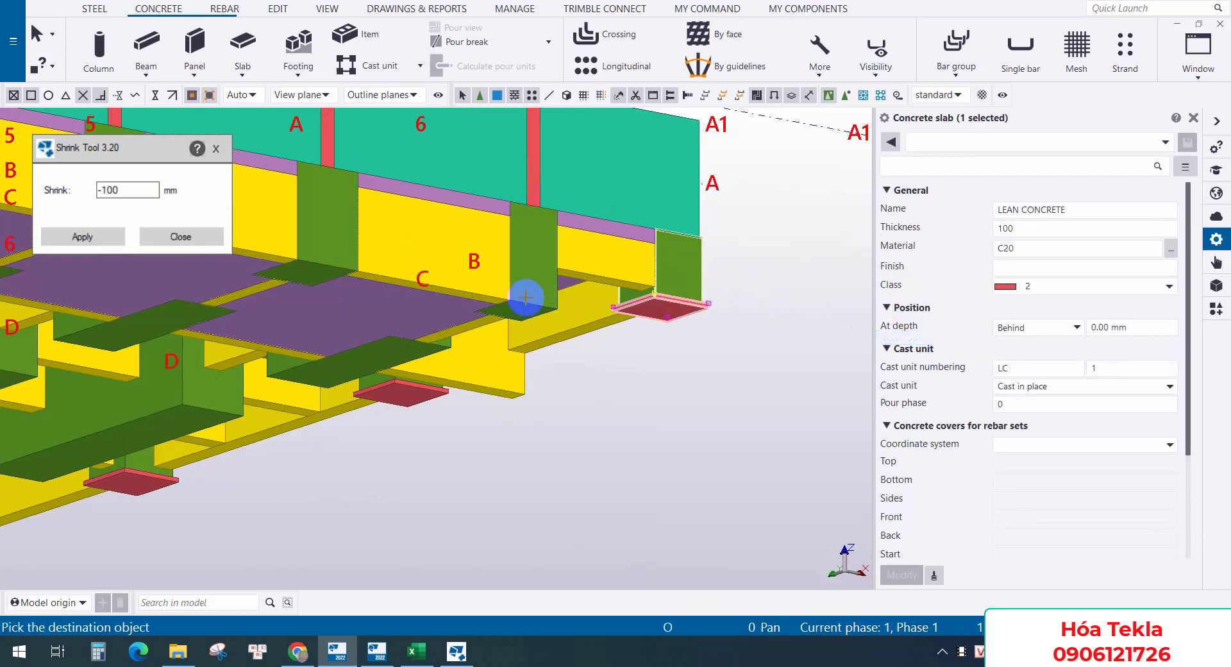
left_click(329, 253)
middle_click_drag(323, 260, 537, 322)
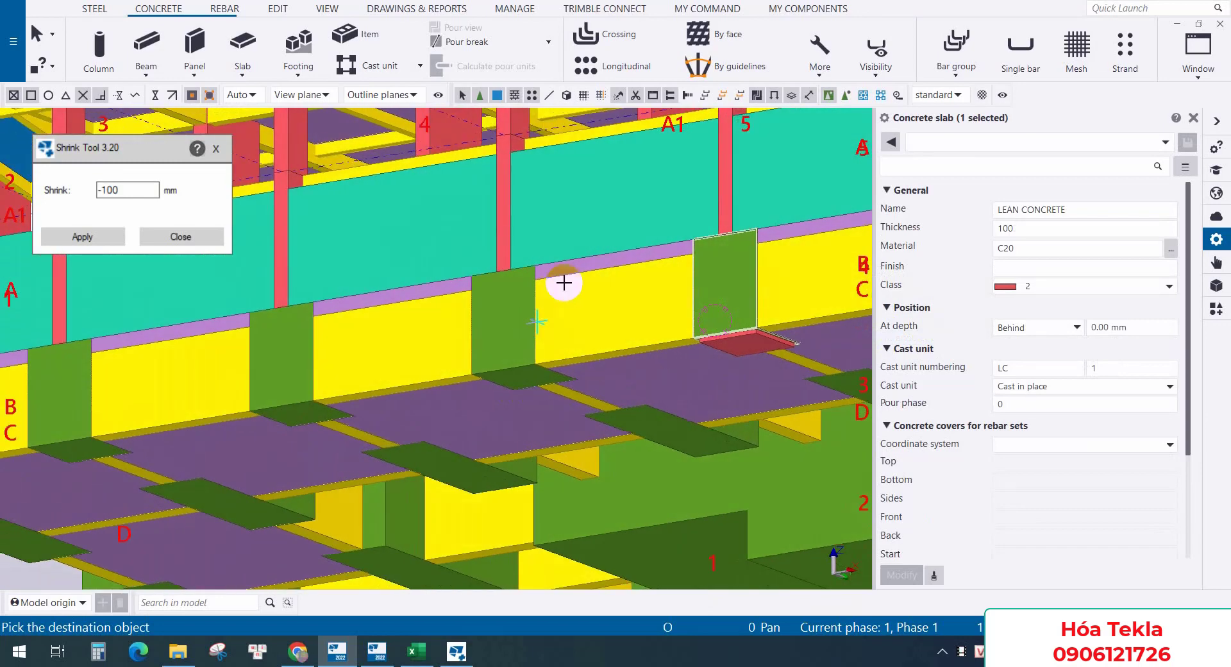
right_click(567, 279)
left_click(582, 285)
Enlarge the copied slab under the grid 5 pile cap by applying the Shrink Tool twice with a value of -100 mm
scroll(590, 286, "down", 5)
scroll(649, 287, "up", 5)
scroll(729, 320, "up", 2)
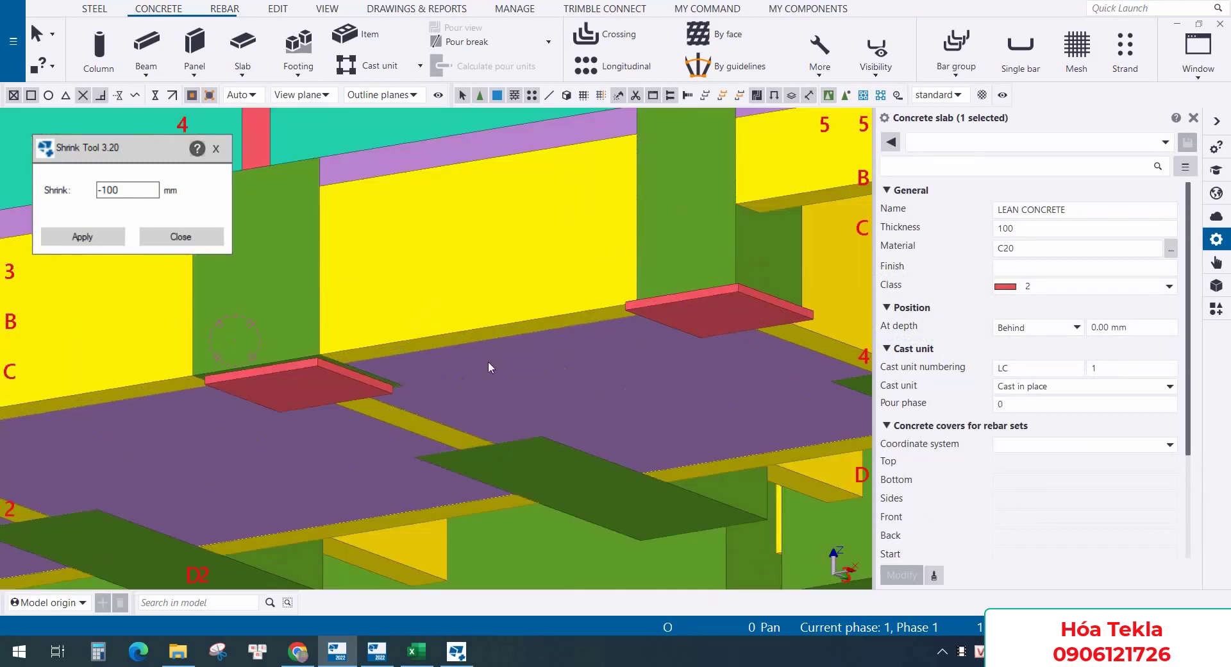
scroll(341, 384, "up", 8)
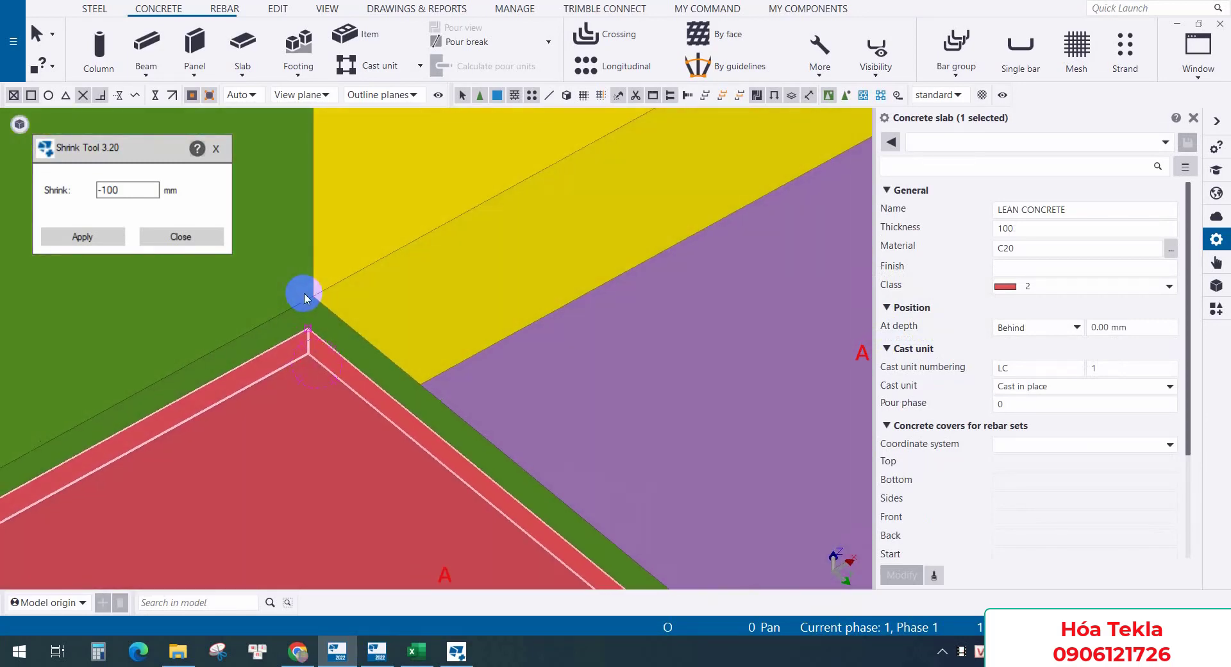
left_click(101, 242)
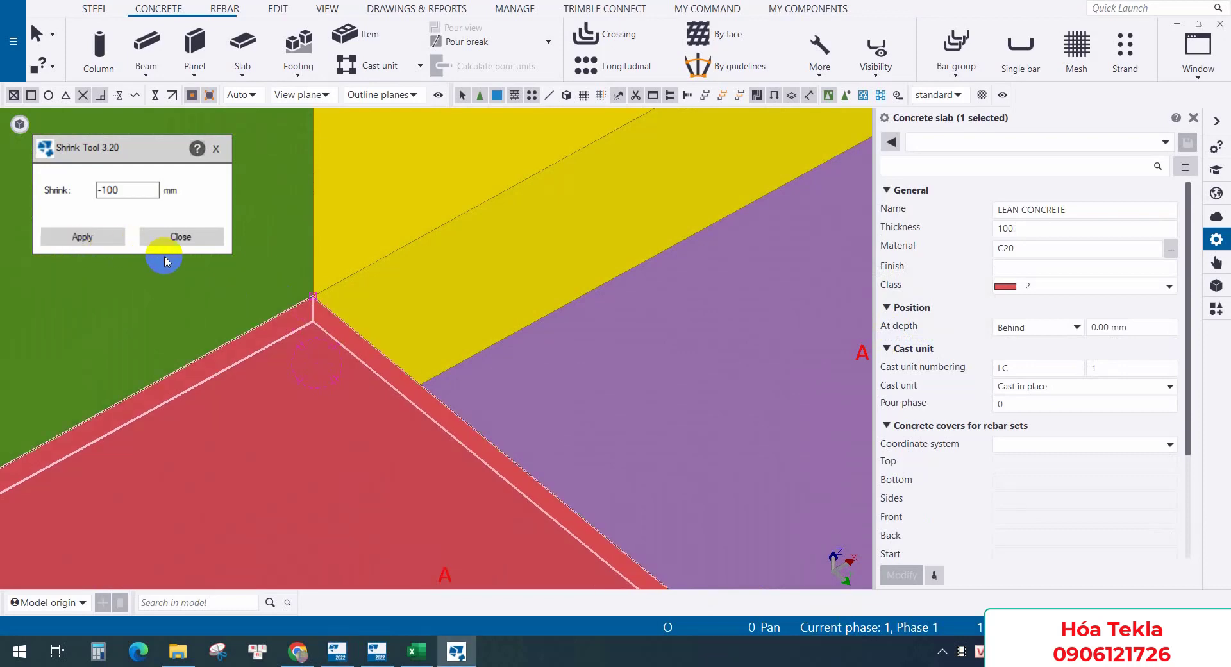
left_click(101, 242)
scroll(591, 261, "down", 8)
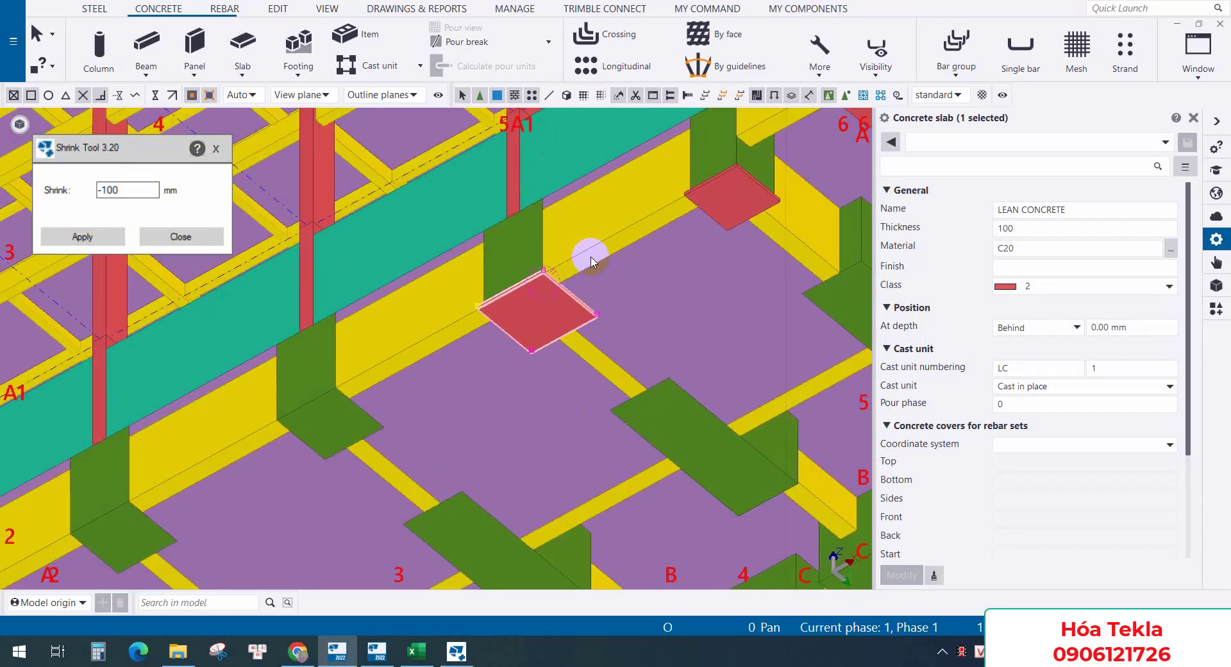
Copy the enlarged slab to another object, from the grid 5 pile cap to the grid 4 cap along the grid A edge
left_click(745, 202)
middle_click_drag(746, 204, 744, 236, "ctrl")
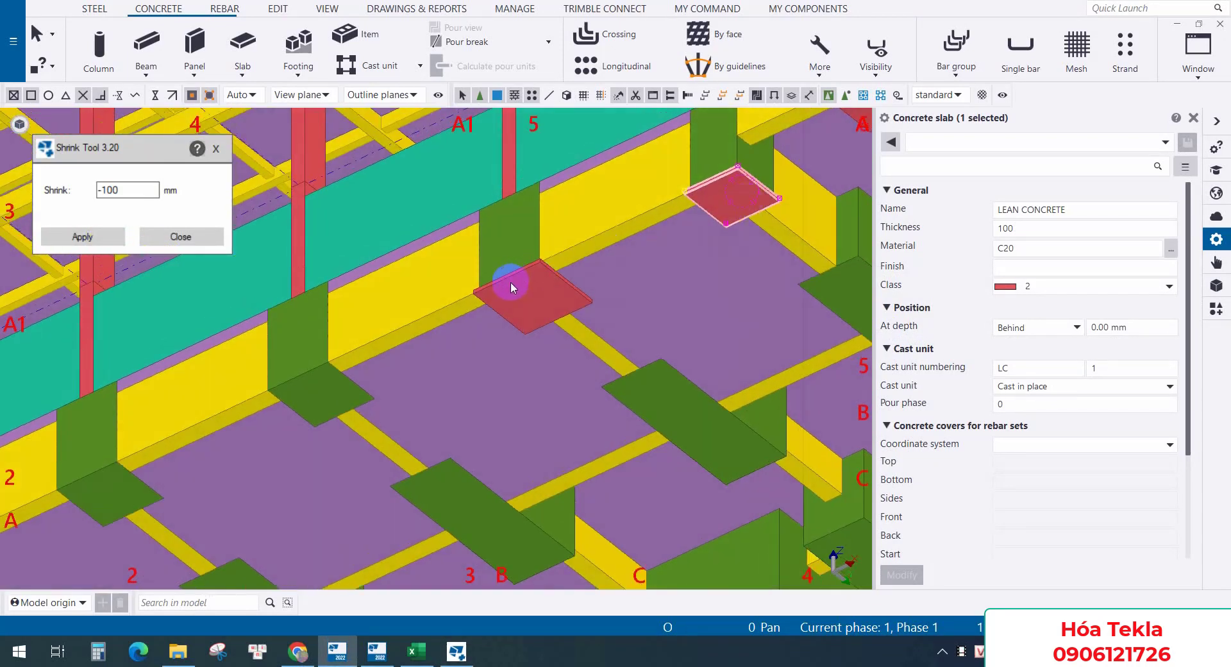
right_click(512, 286)
mouse_move(629, 276)
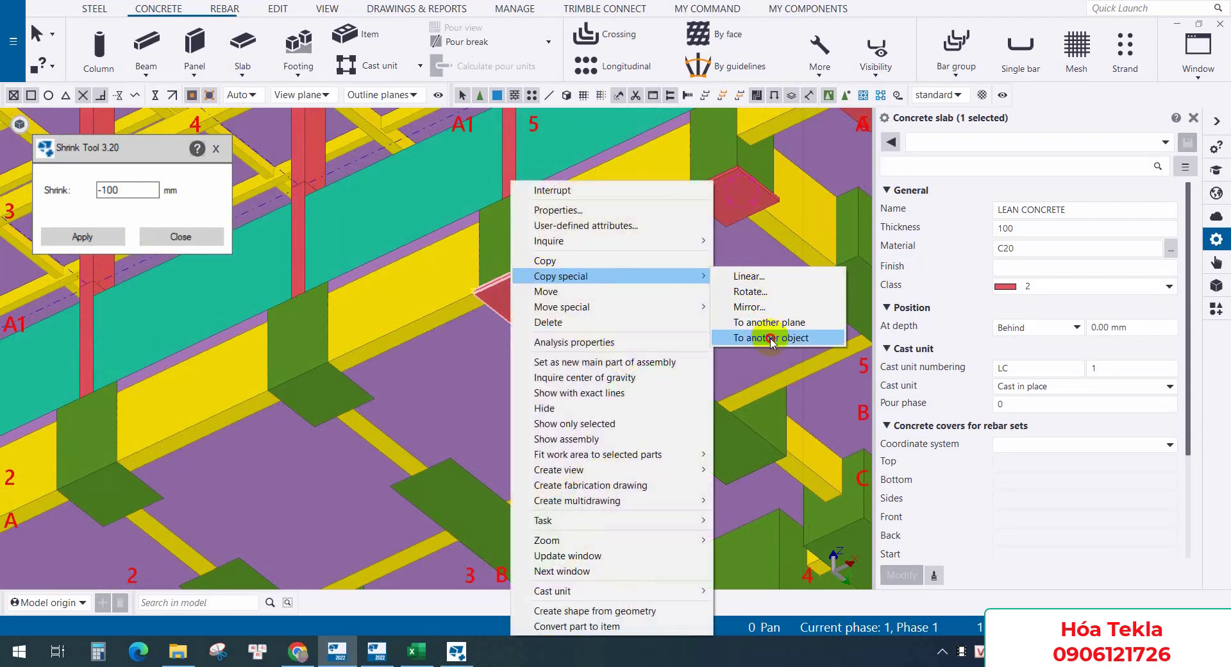
left_click(771, 338)
left_click(504, 251)
left_click(304, 344)
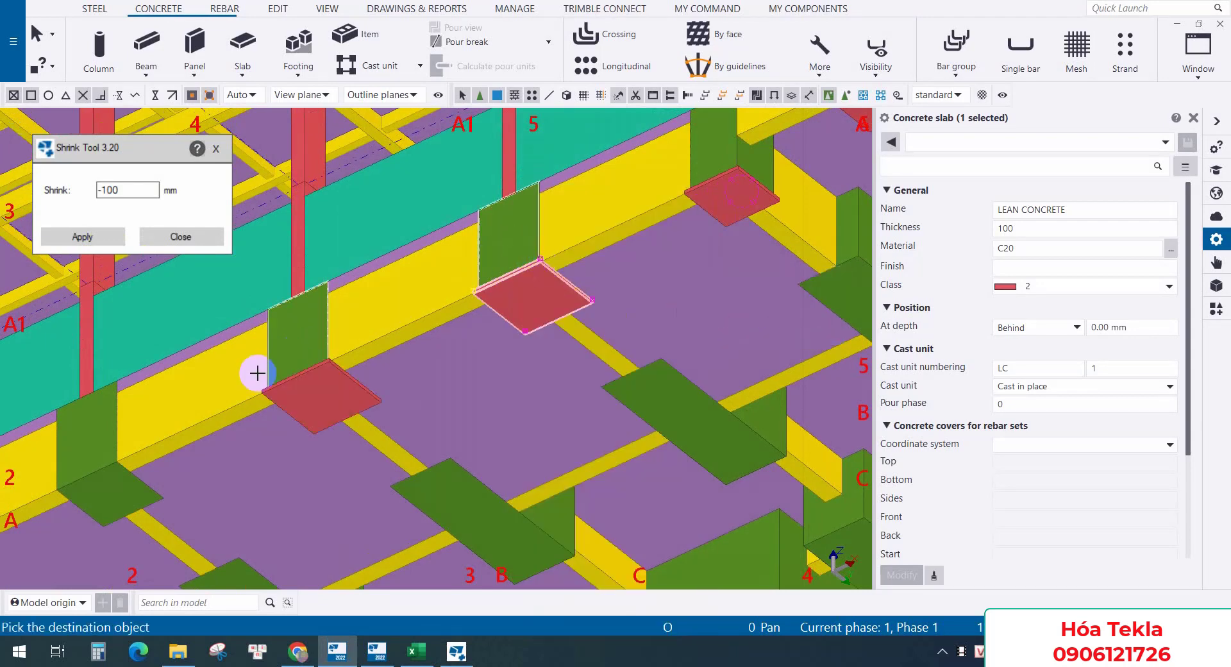
Copy the slab to the remaining three pile caps along the grid A edge, at grids 3, 2 and the grid 1 corner
middle_click_drag(208, 393, 597, 253)
left_click(480, 296)
left_click(302, 367)
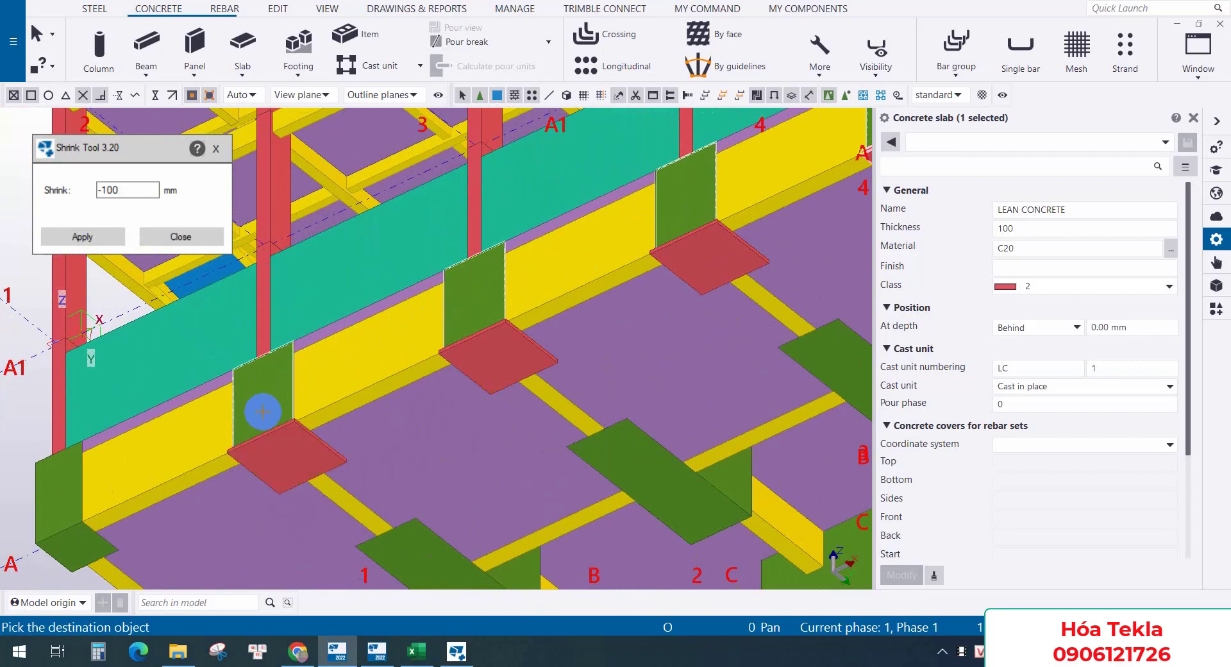
middle_click_drag(261, 412, 585, 282)
left_click(359, 342)
right_click(359, 342)
left_click(375, 351)
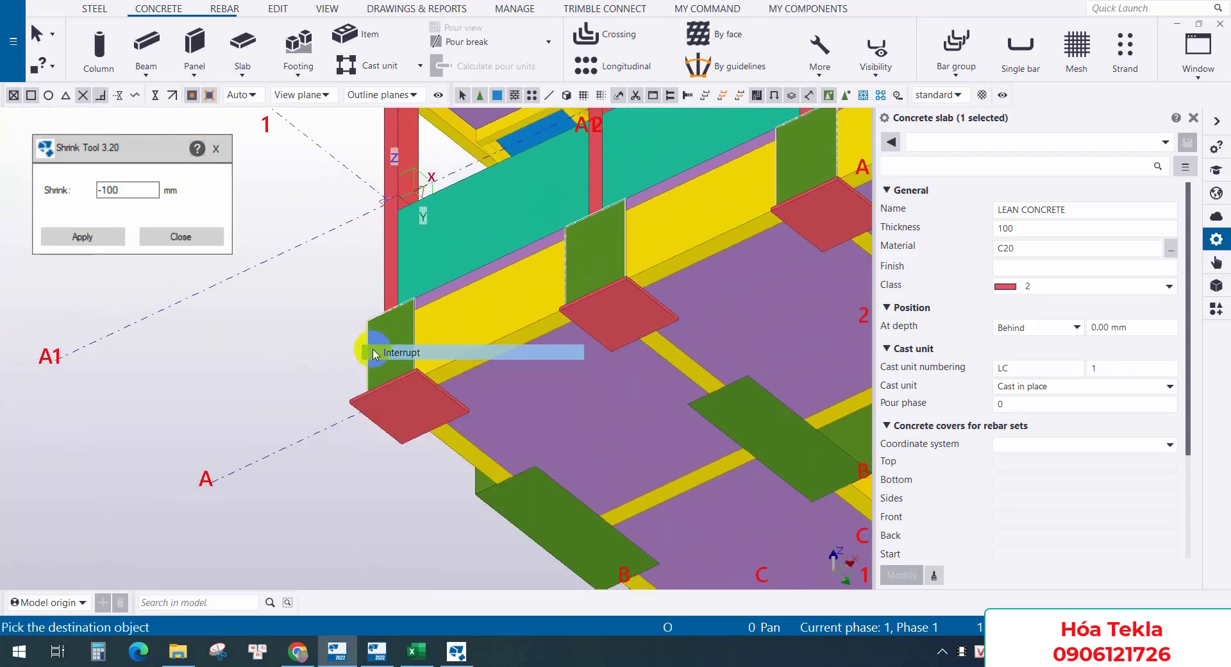
Copy the slab to another object, from the pile cap at the grid 1 and D corner to the larger adjacent cap along grid 1
left_click(375, 311)
scroll(375, 311, "down", 4)
middle_click_drag(458, 380, 701, 363, "ctrl")
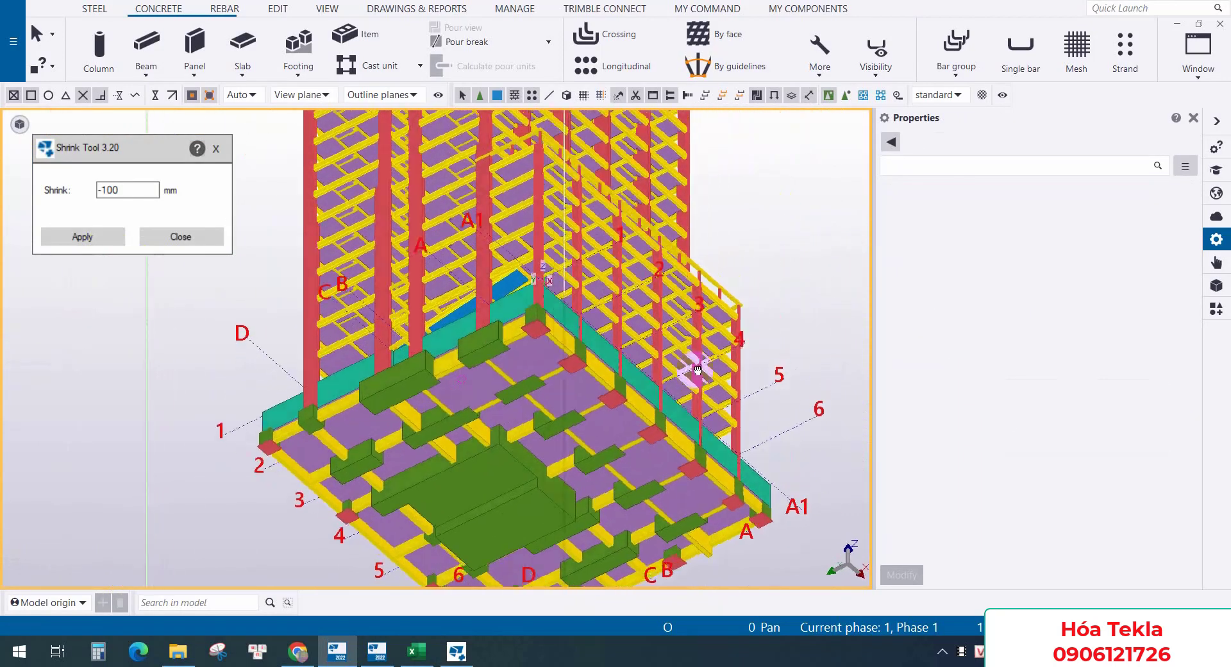
scroll(387, 302, "up", 8)
left_click(365, 449)
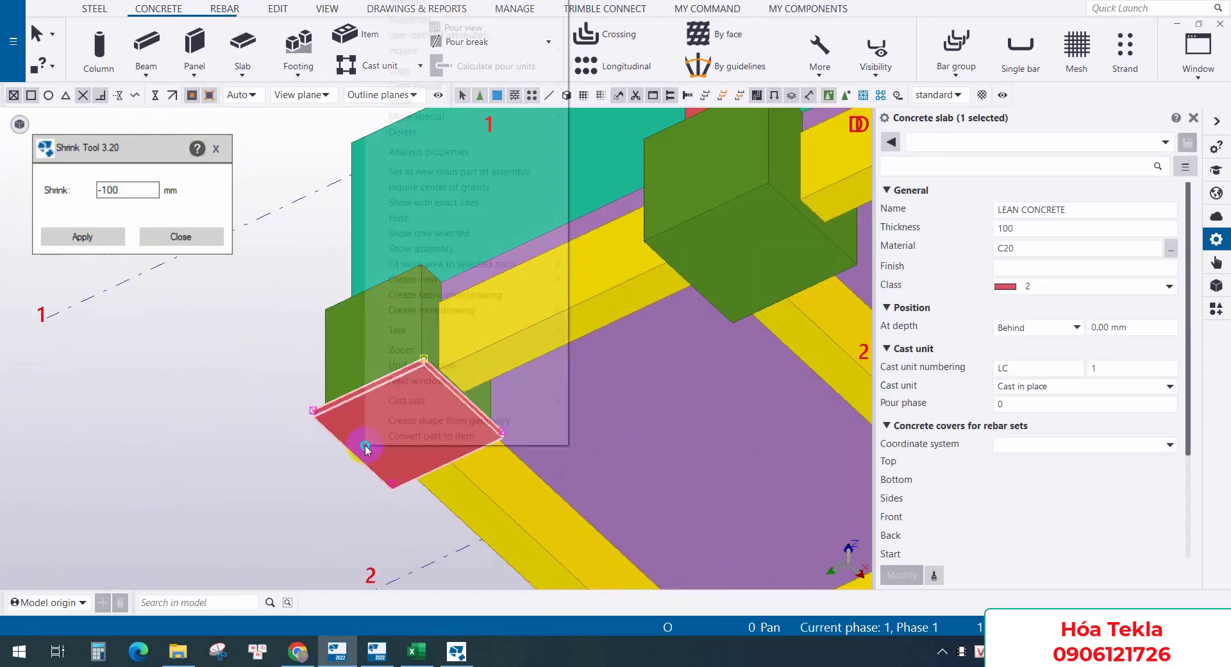
right_click(364, 445)
mouse_move(510, 86)
left_click(633, 148)
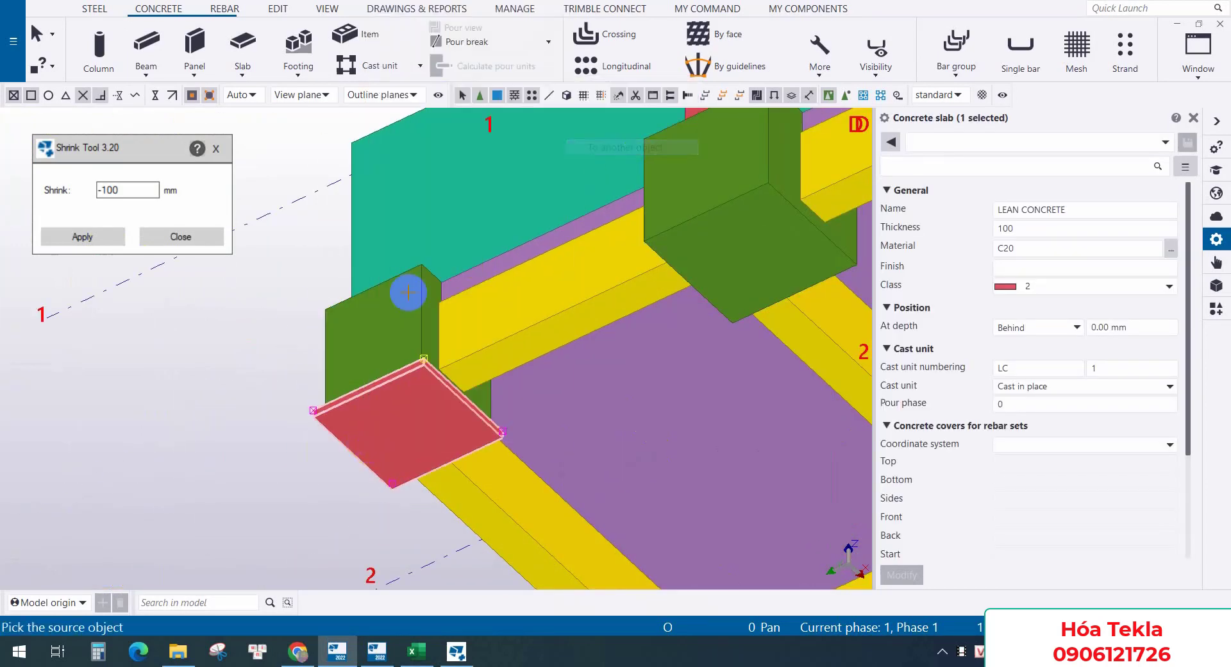
left_click(415, 285)
left_click(716, 193)
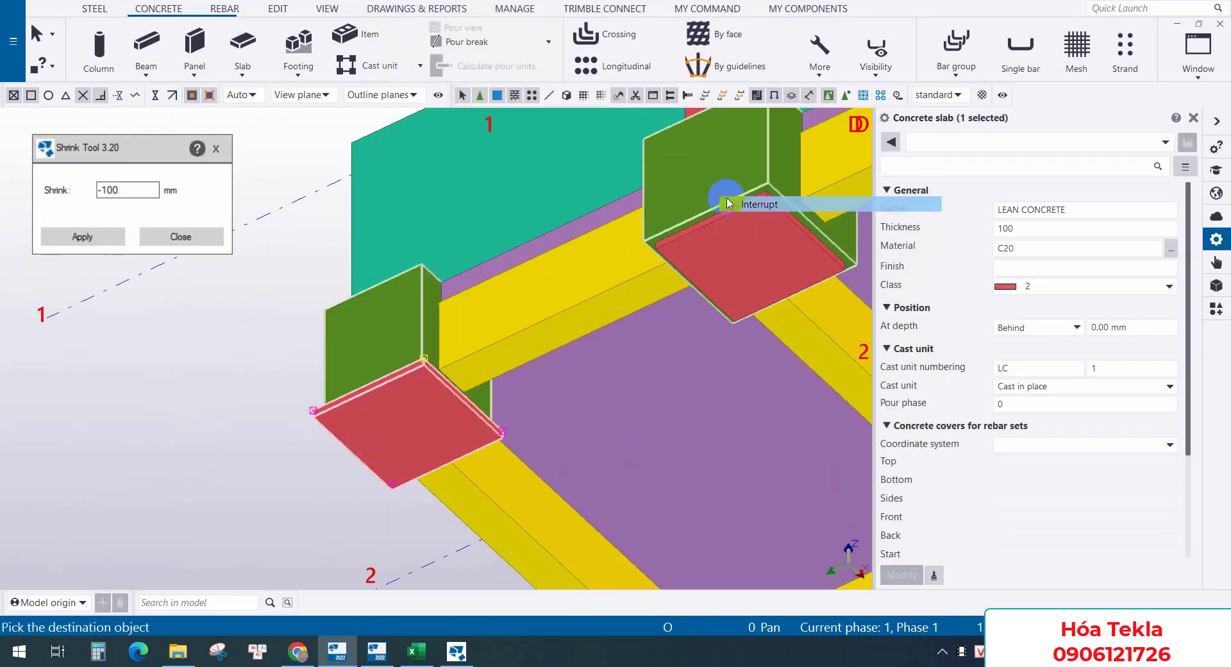
left_click(743, 213)
Enlarge the slab under that larger pile cap beyond the cap edges using the Shrink Tool with a value of -100 mm
left_click(98, 238)
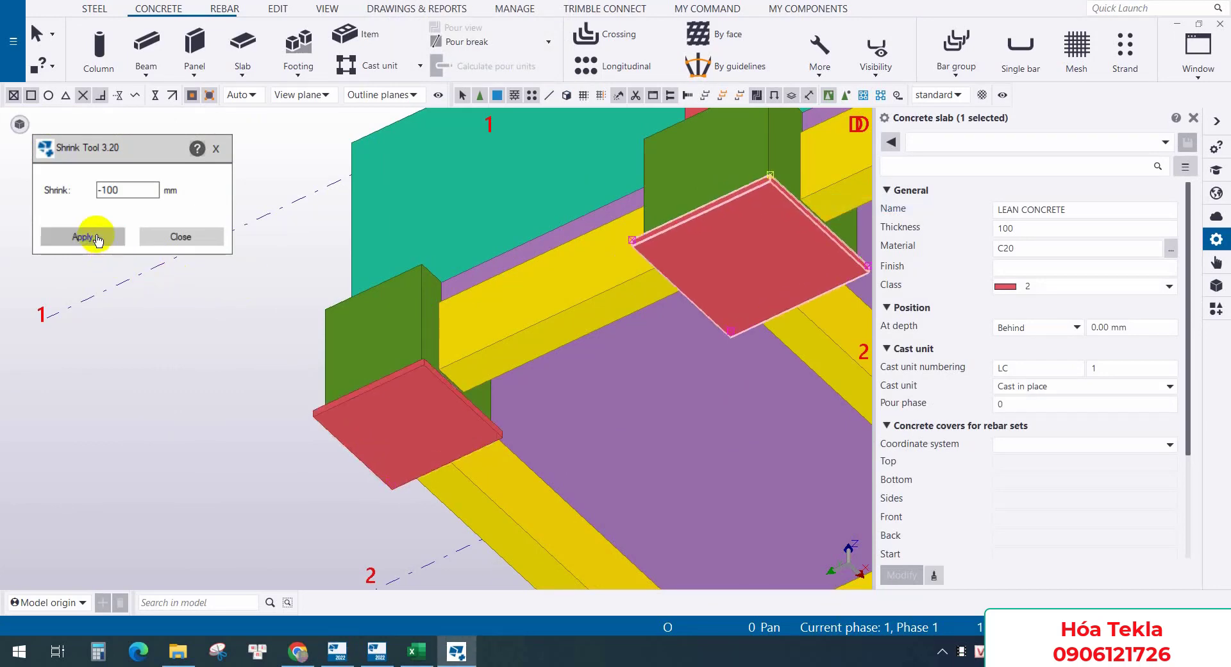
scroll(459, 280, "down", 5)
left_click(326, 370)
scroll(513, 282, "down", 3)
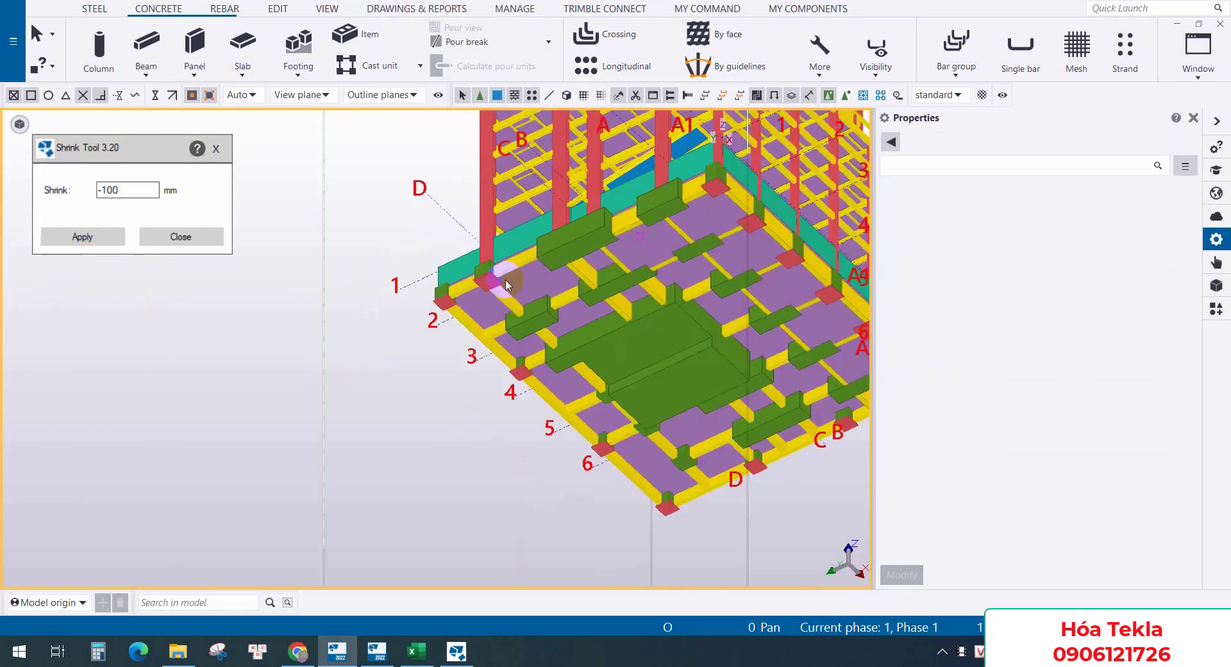
Create a 4800 by 1800 mm lean concrete slab through the four bottom corners of the rectangular pile cap between grids 2 and 3 near D
scroll(535, 384, "up", 6)
middle_click_drag(526, 310, 482, 337)
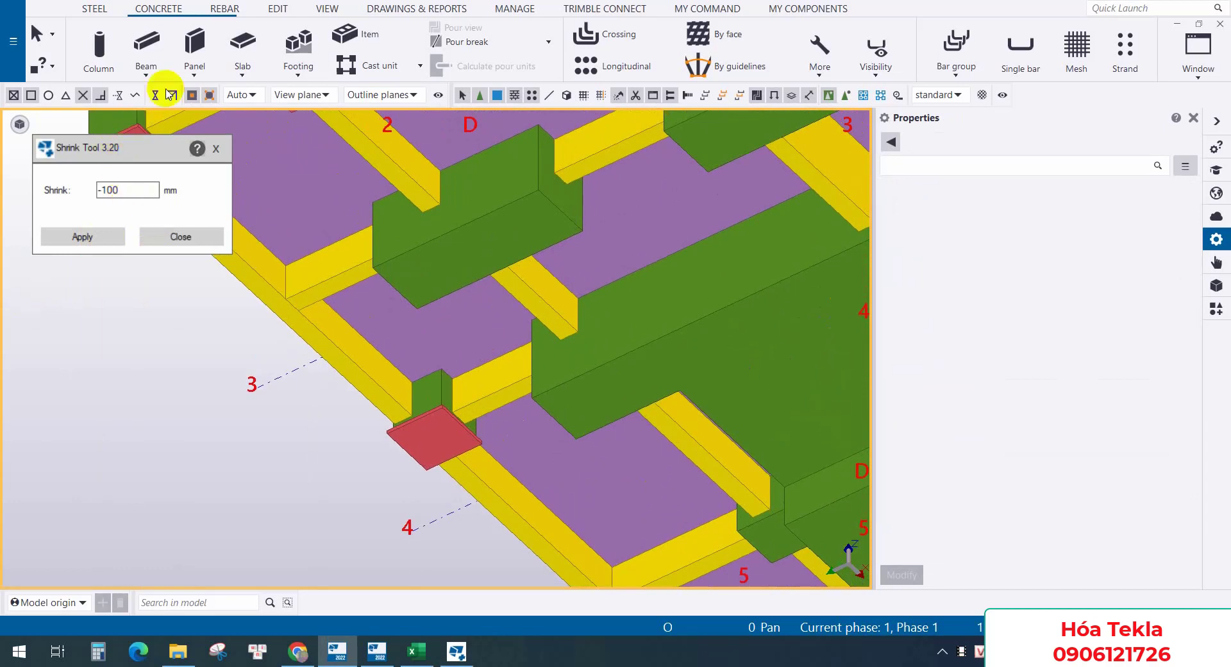
left_click(243, 46)
scroll(378, 266, "up", 3)
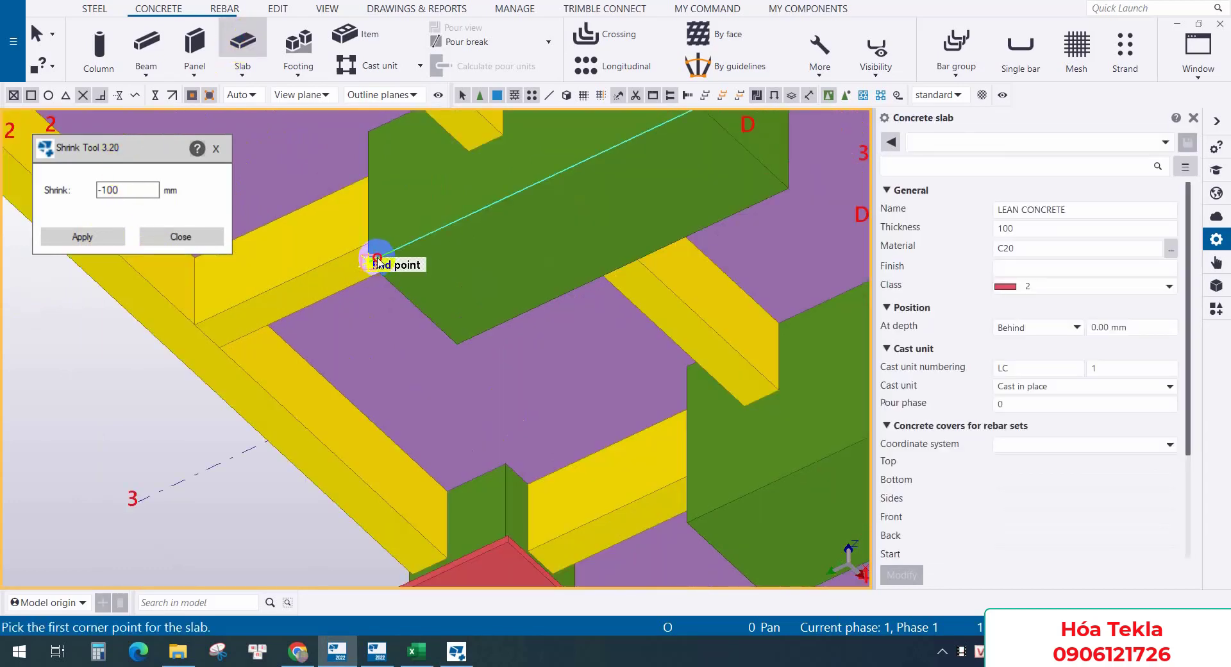
left_click(377, 263)
middle_click_drag(580, 205, 499, 327)
left_click(625, 222)
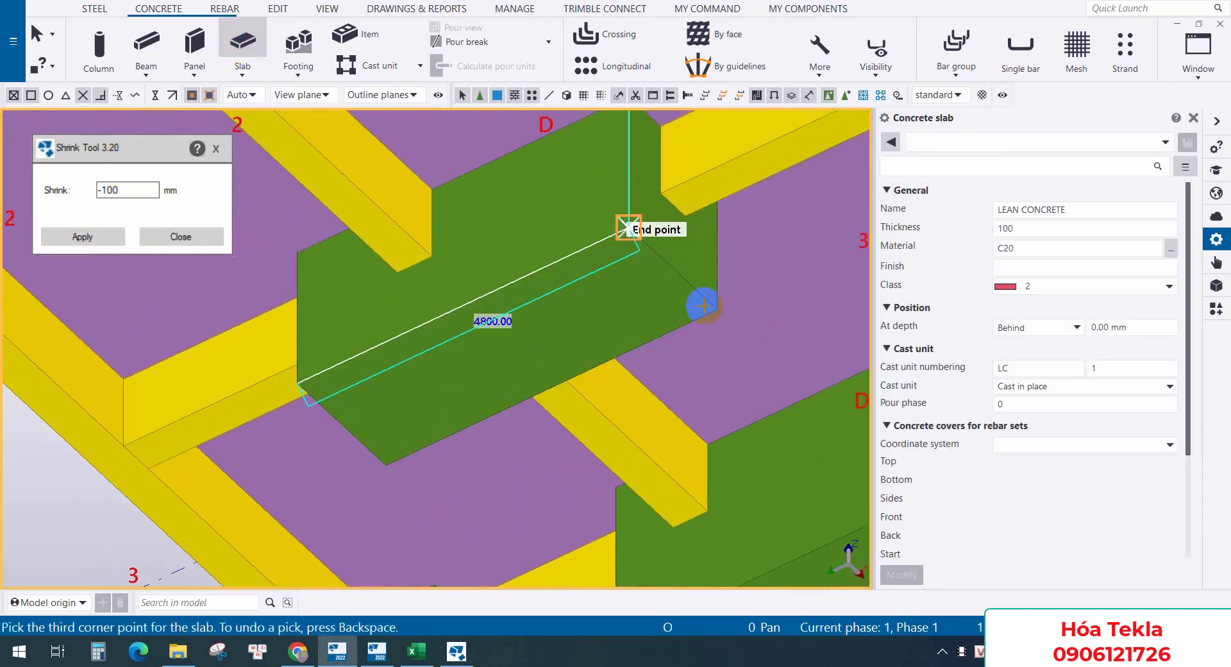
left_click(717, 310)
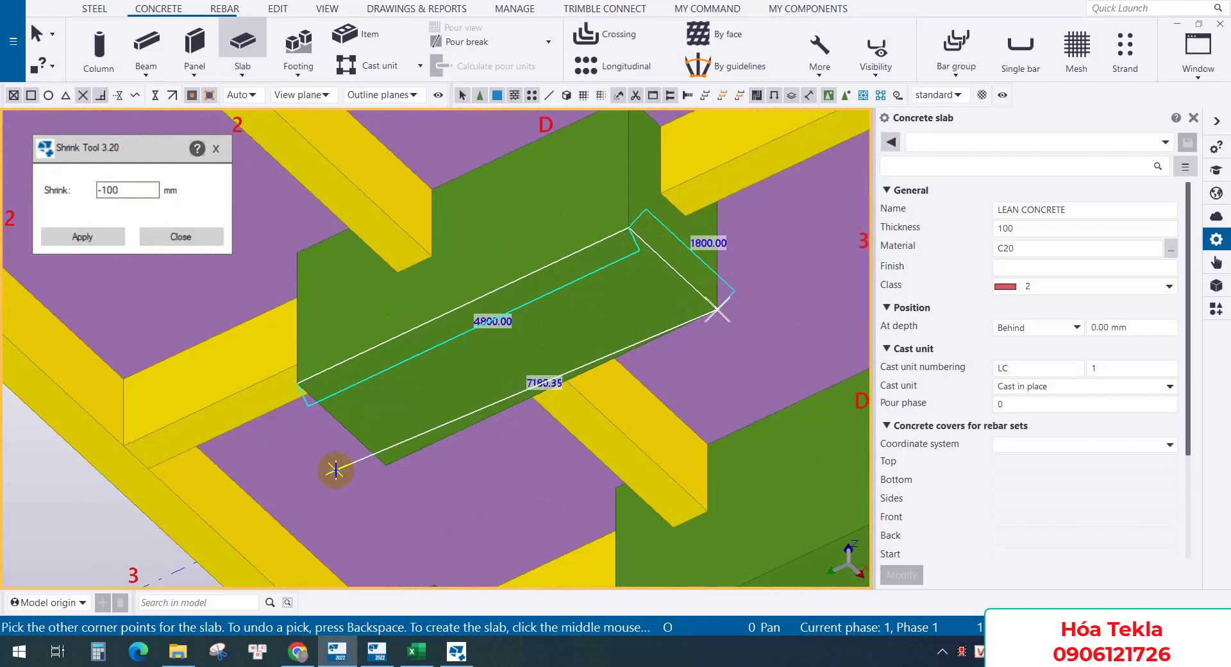
left_click(383, 466)
middle_click(510, 204)
right_click(513, 200)
left_click(550, 206)
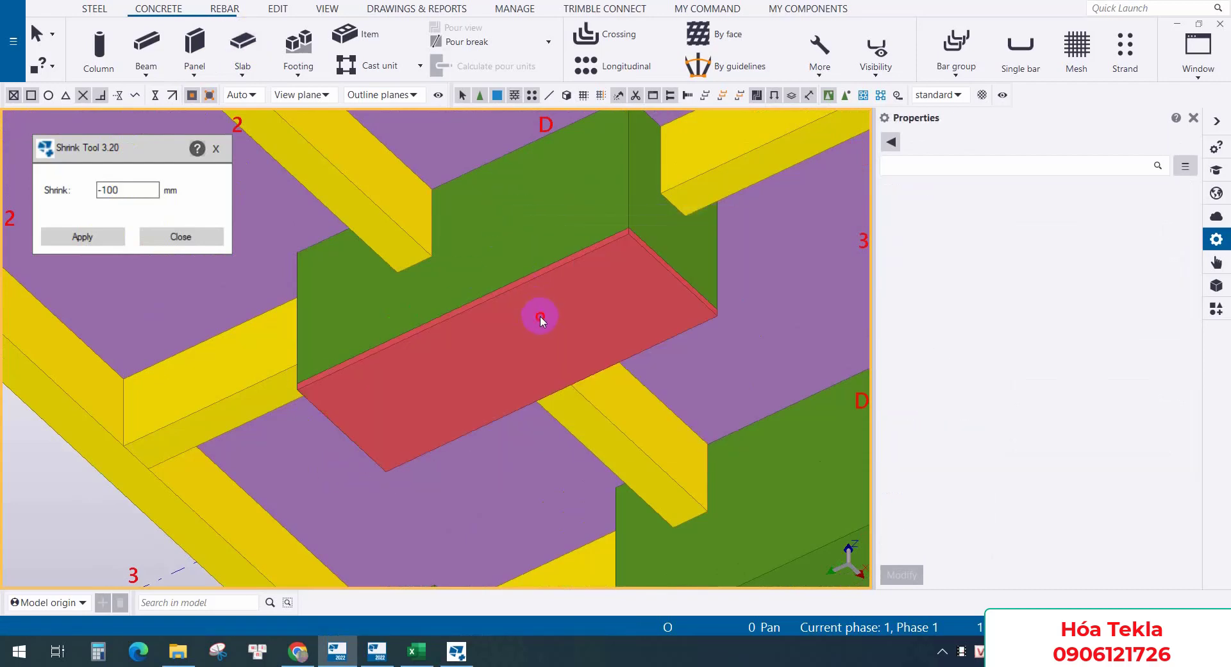
Enlarge the new rectangular slab beyond its pile cap edges using the Shrink Tool with a value of -100 mm
left_click(545, 316)
left_click(107, 244)
scroll(464, 272, "down", 3)
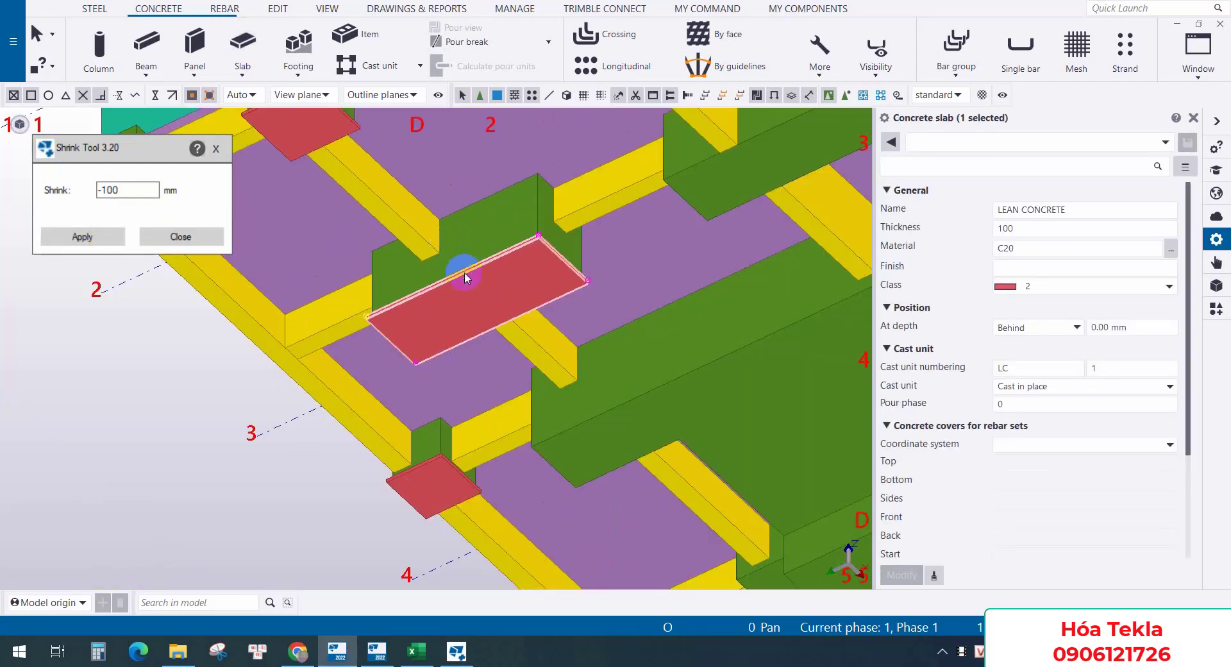
Copy the enlarged rectangular slab to another object, from its pile cap near D to the matching rectangular cap on grid A at grid 6
right_click(481, 271)
mouse_move(535, 281)
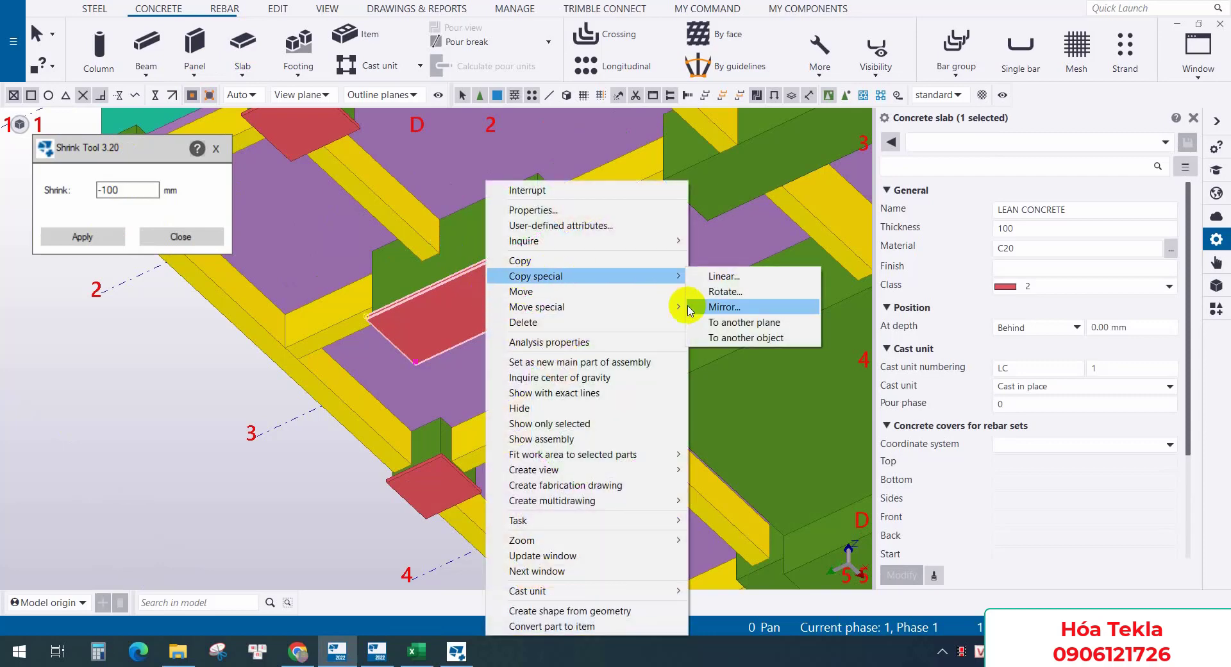
left_click(717, 338)
scroll(496, 238, "down", 5)
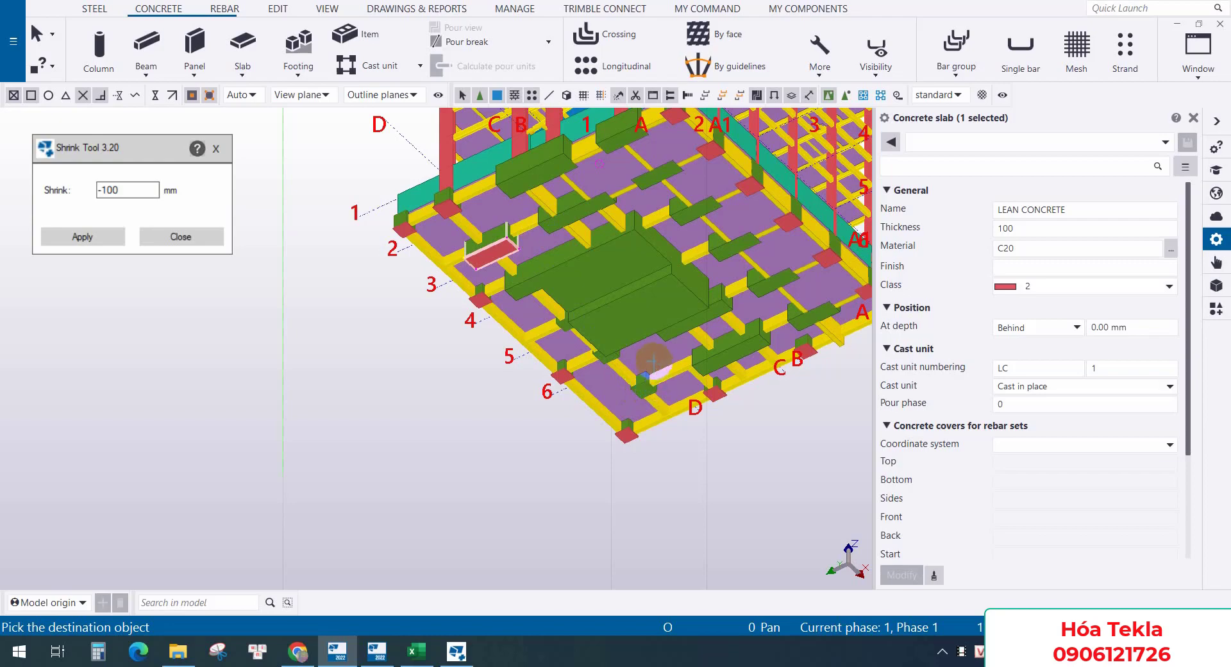
scroll(771, 323, "up", 6)
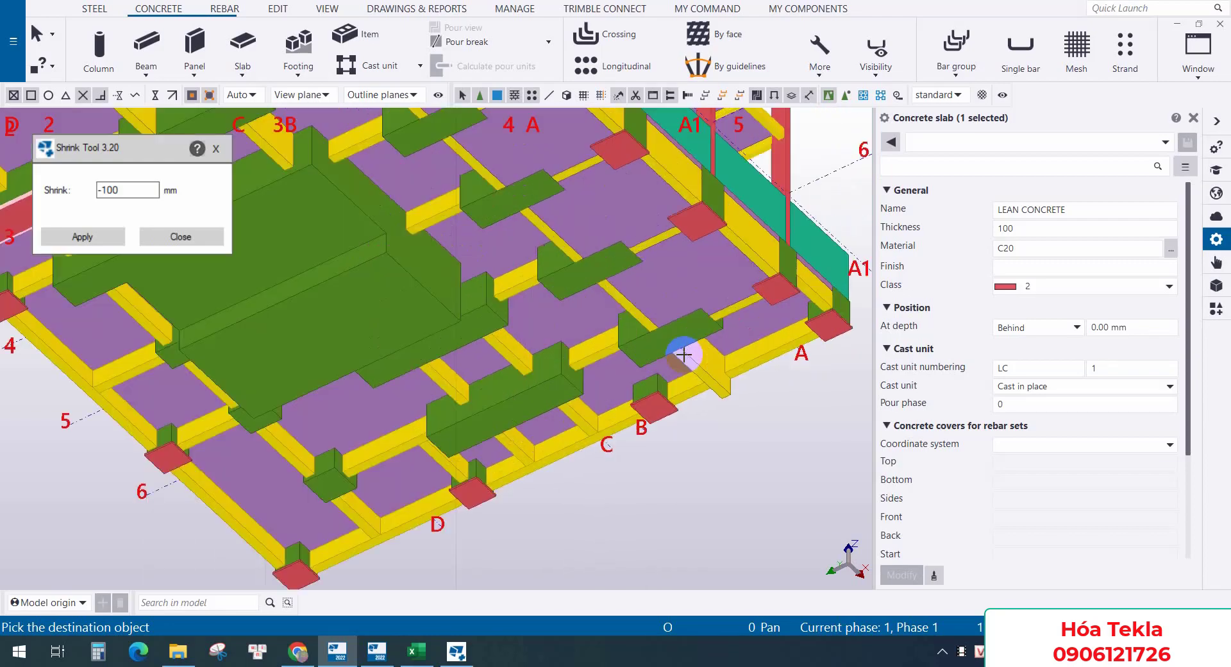
mouse_move(625, 313)
middle_mouse_down("ctrl")
mouse_move(266, 389)
mouse_move(560, 309)
mouse_move(611, 338)
mouse_move(590, 316)
mouse_move(639, 297)
middle_mouse_up("ctrl")
scroll(610, 338, "down", 2)
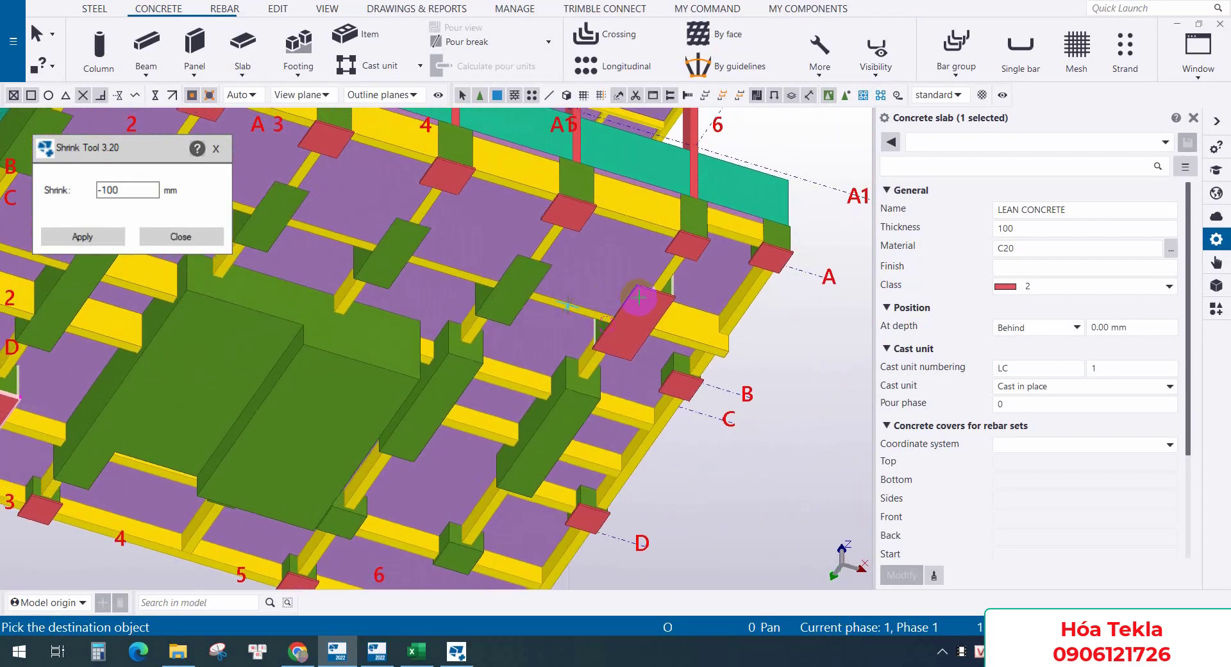
Copy the same slab to the remaining matching rectangular caps along grid A, from grid 5 through grid 1, and end the copying
scroll(638, 297, "down", 3)
middle_click_drag(550, 324, 405, 299, "ctrl")
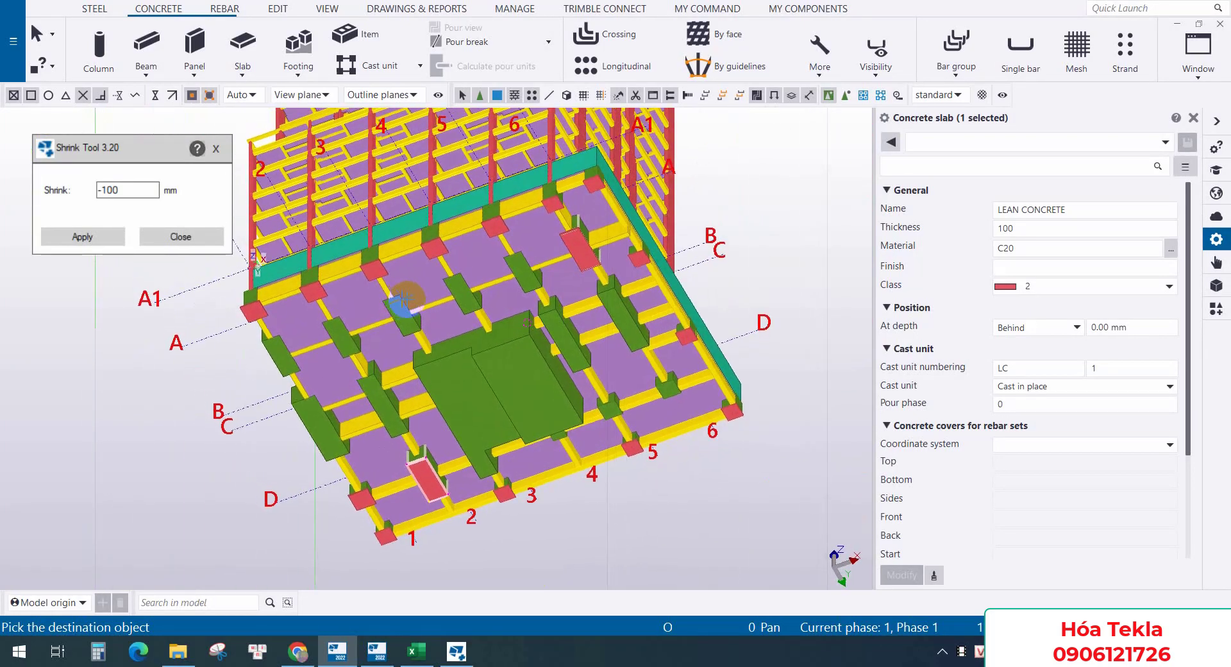
scroll(535, 264, "up", 4)
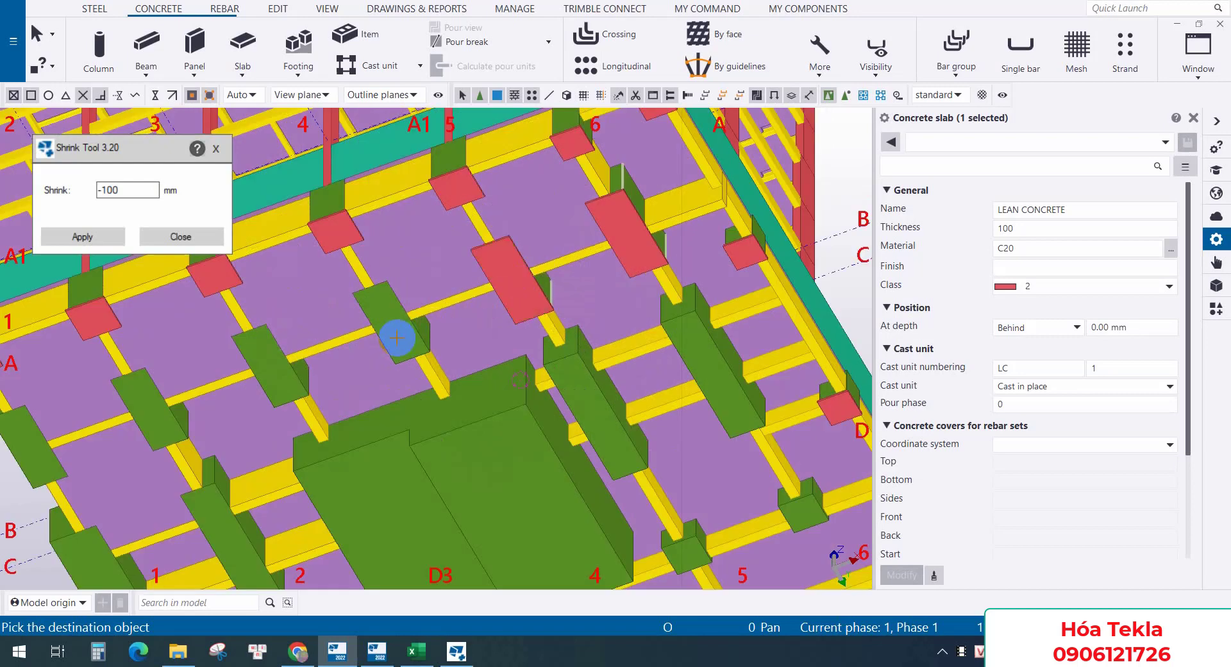
scroll(266, 382, "up", 2)
scroll(604, 272, "up", 3)
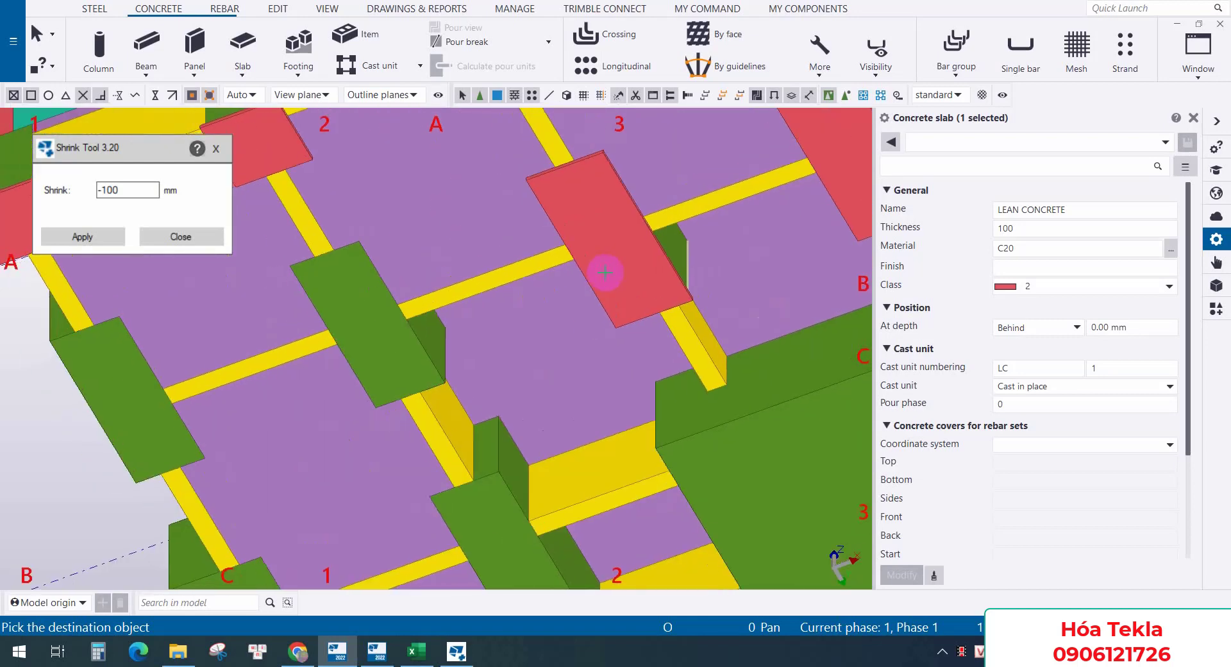
left_click(414, 343)
left_click(132, 396)
right_click(272, 302)
left_click(284, 310)
Examine the slabs under the pile caps from the side and below around the A1 and 1 corner of the foundation
middle_click_drag(398, 235, 403, 410, "ctrl")
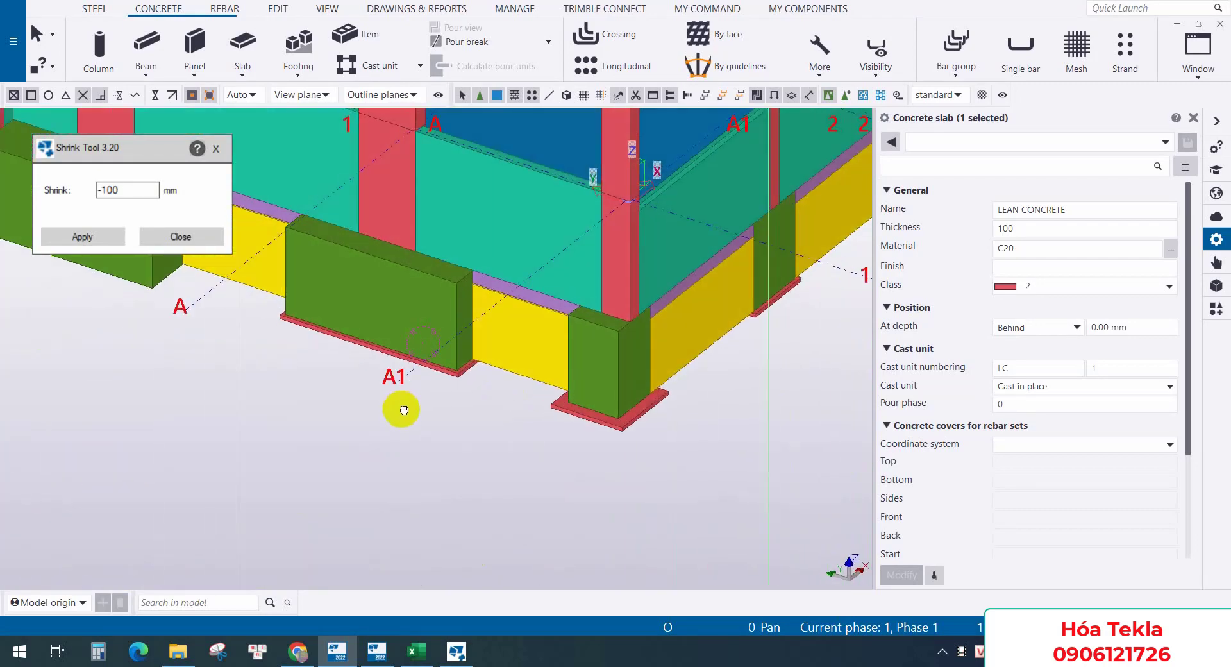
scroll(439, 372, "up", 5)
left_click(452, 411)
scroll(500, 283, "down", 8)
middle_click_drag(467, 252, 530, 337, "ctrl")
scroll(470, 257, "down", 4)
Copy the foundation corner cap's slab to the larger cap at grids 6 and D and enlarge it using the Shrink Tool with -100 mm
scroll(521, 327, "up", 6)
middle_click_drag(571, 249, 512, 274)
scroll(527, 323, "up", 5)
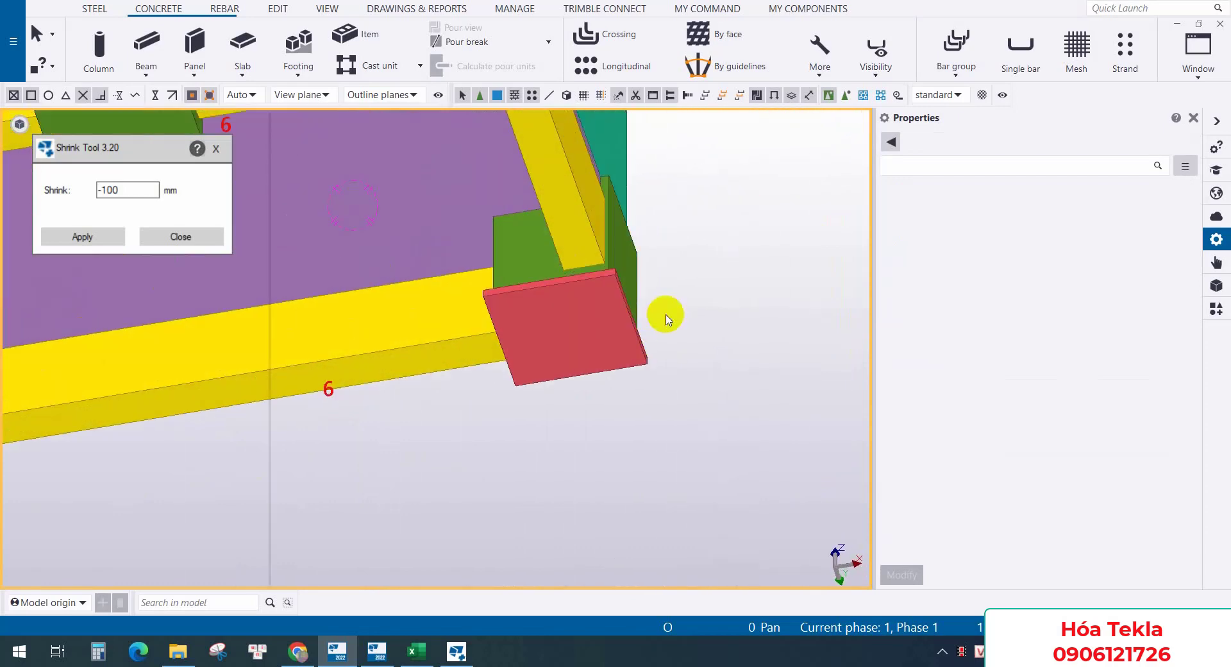
right_click(617, 331)
mouse_move(676, 277)
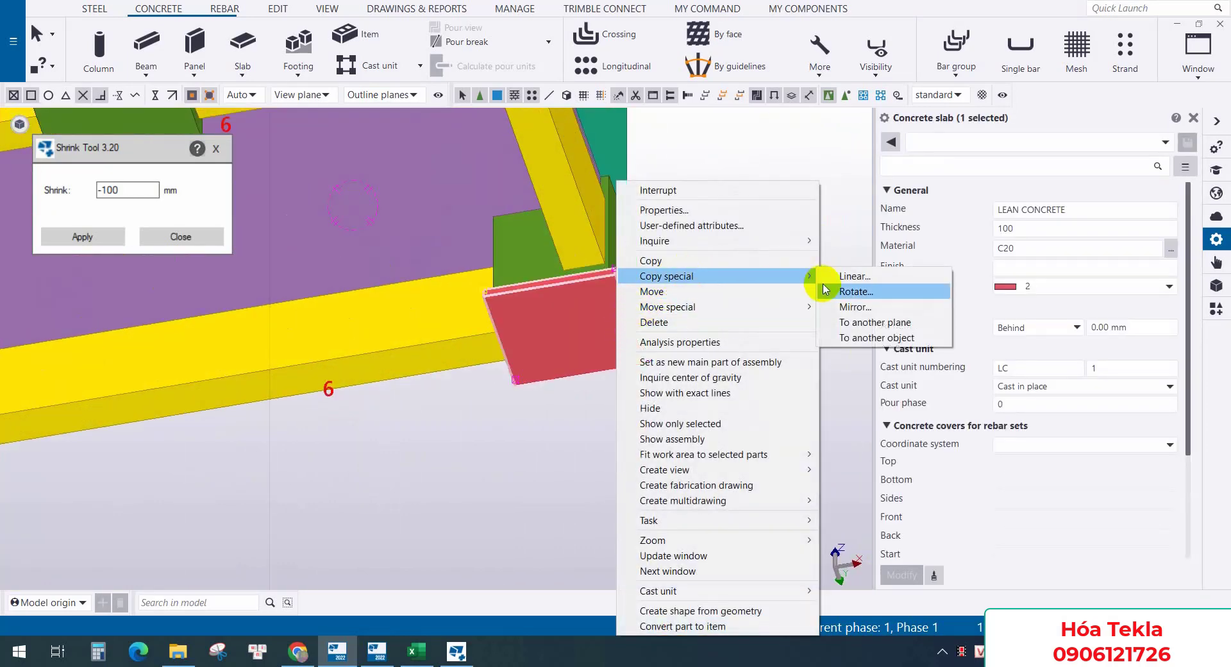
left_click(862, 338)
left_click(528, 260)
middle_click_drag(573, 259, 1071, 350)
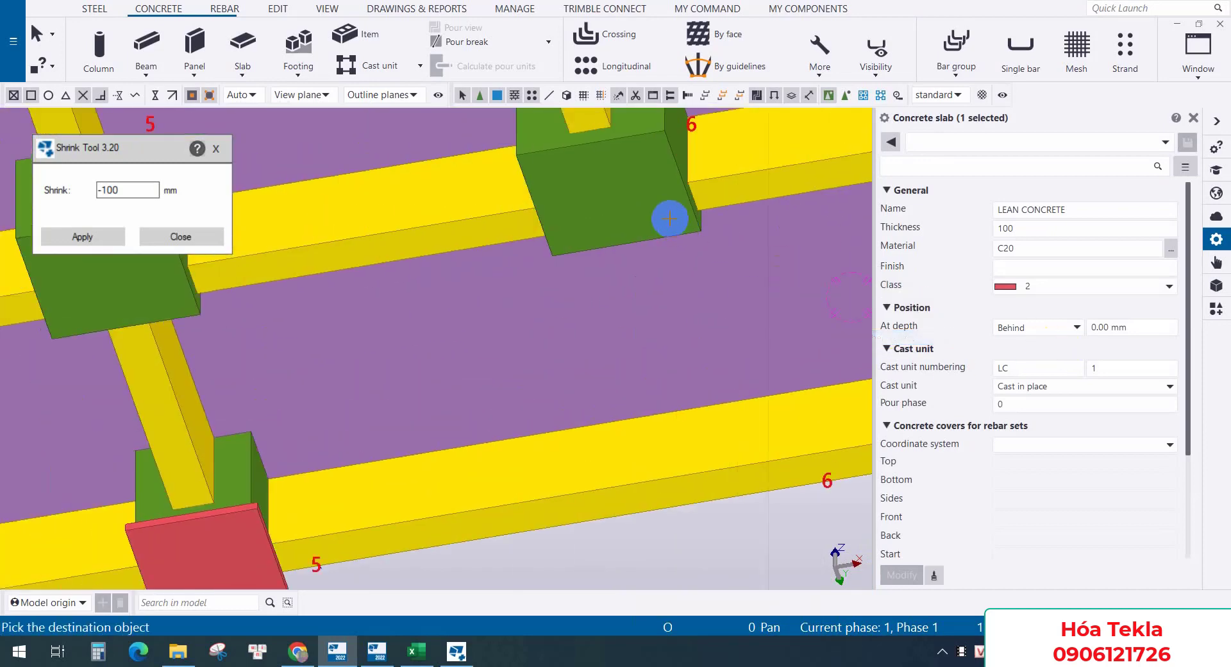
left_click(646, 199)
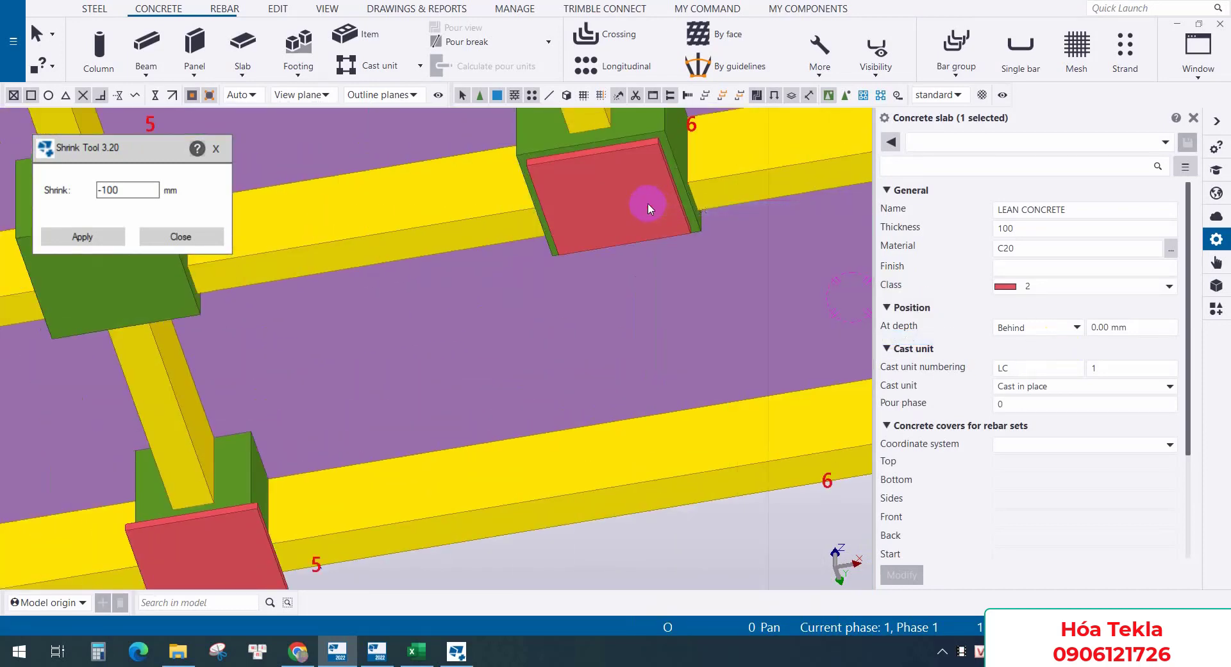
left_click(108, 242)
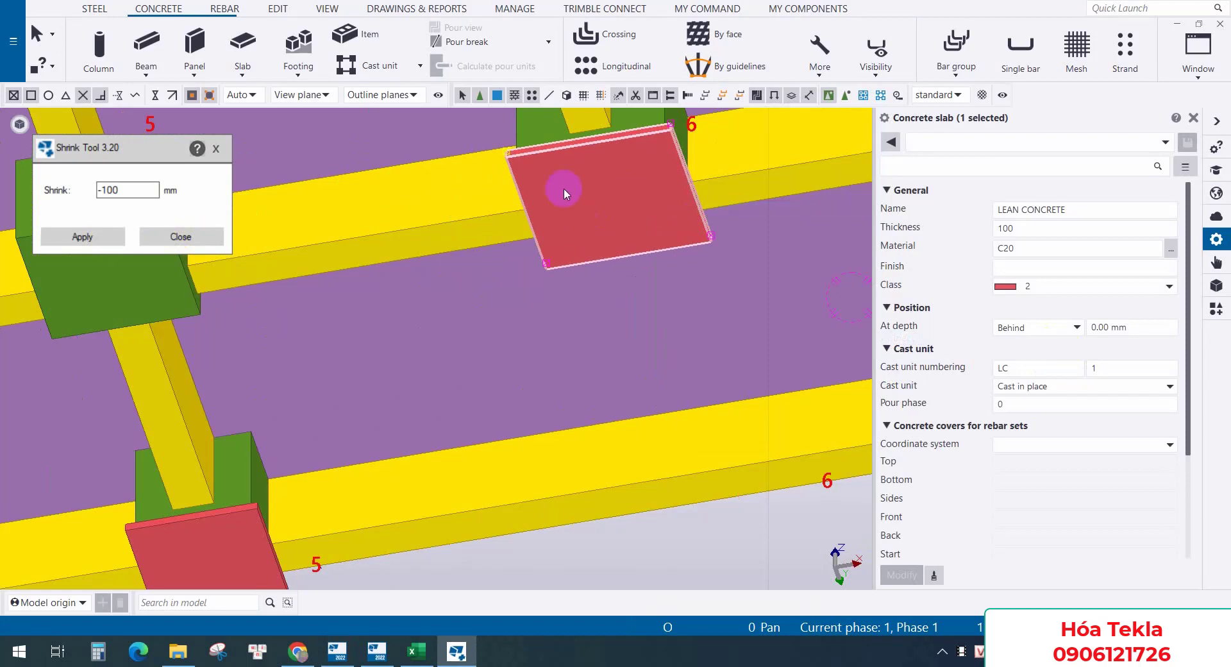
Copy the enlarged slab to another object, from the cap at grids 6 and D to the matching cap at grids 5 and D
right_click(563, 192)
mouse_move(647, 278)
left_click(782, 335)
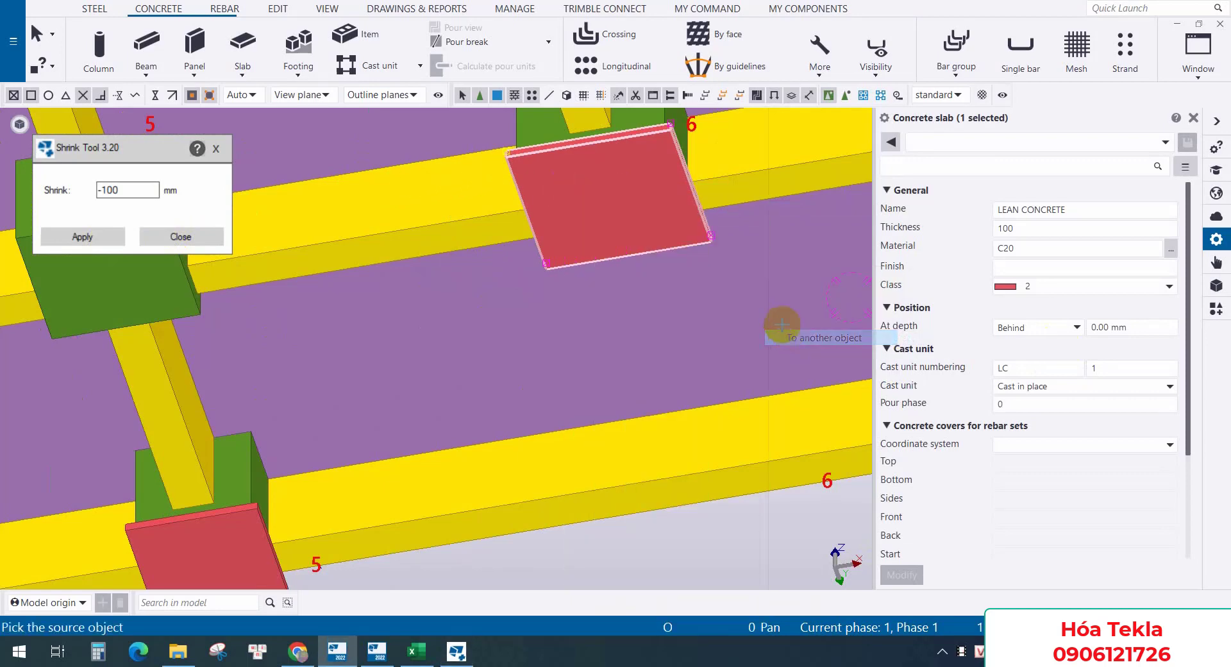
middle_click_drag(614, 204, 600, 302)
left_click(519, 206)
scroll(587, 222, "down", 4)
scroll(469, 261, "up", 2)
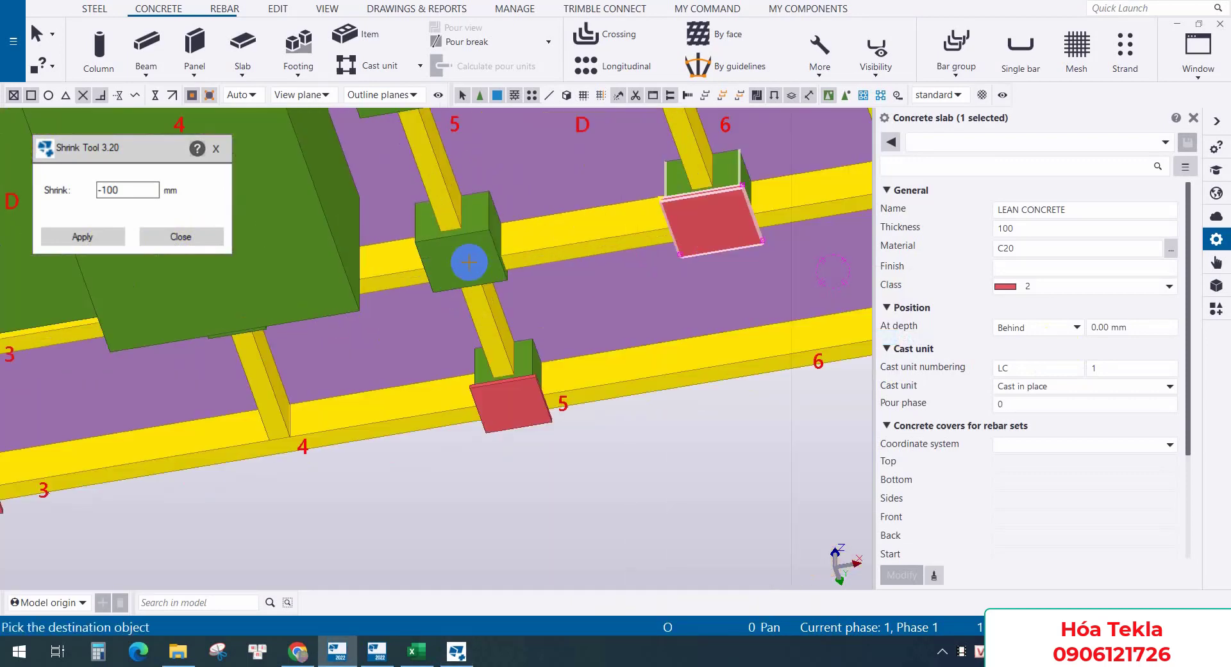
middle_click_drag(469, 261, 635, 430)
scroll(597, 329, "down", 3)
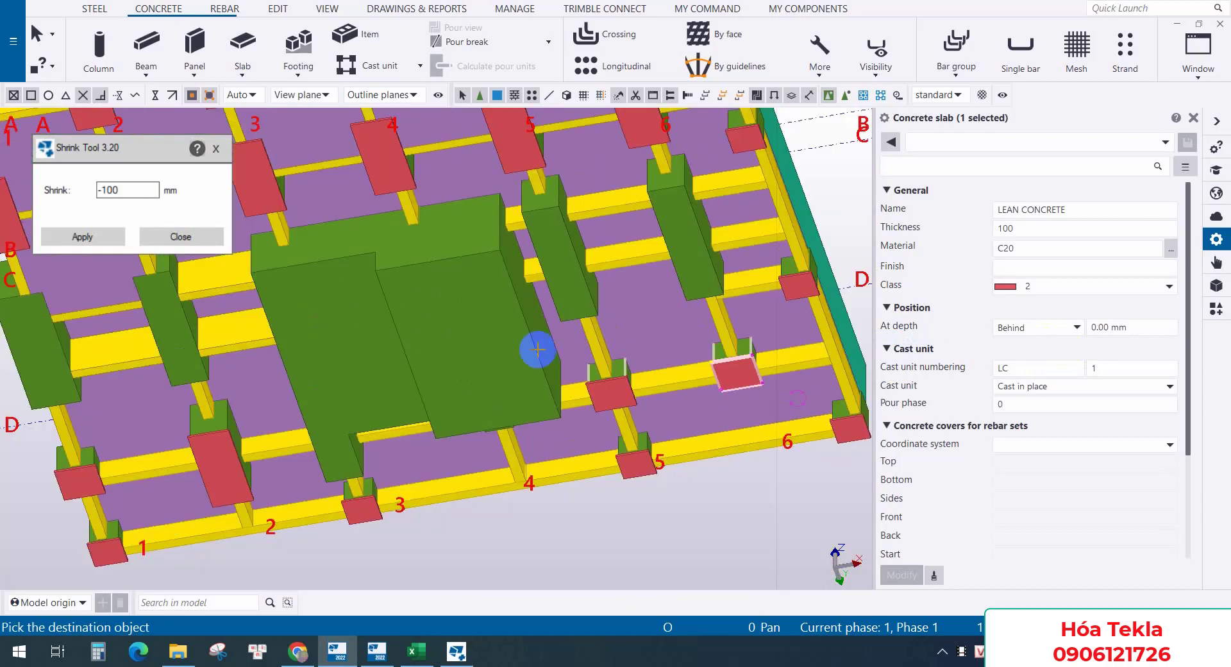
middle_click_drag(303, 396, 727, 437)
right_click(418, 332)
left_click(434, 343)
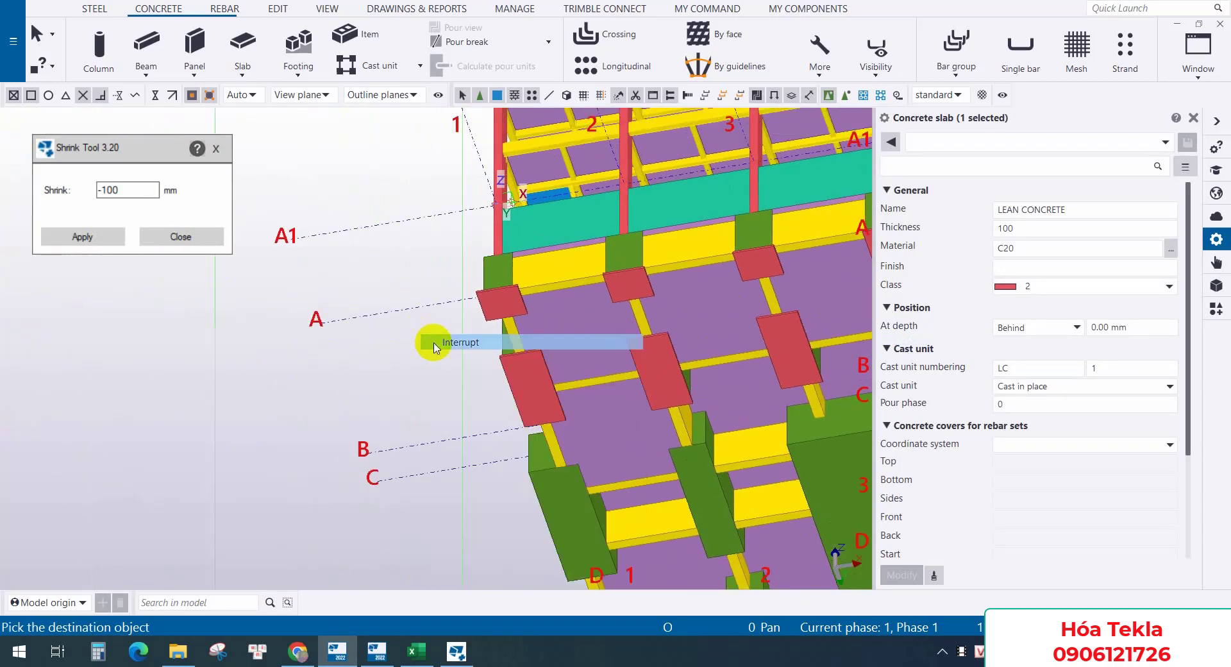
left_click(418, 275)
Create a 2400 by 7800 mm lean concrete slab under the long pile cap along grid 1 and enlarge it with a Shrink value of -100 mm
scroll(417, 274, "down", 3)
middle_click_drag(533, 404, 499, 343)
scroll(499, 343, "up", 3)
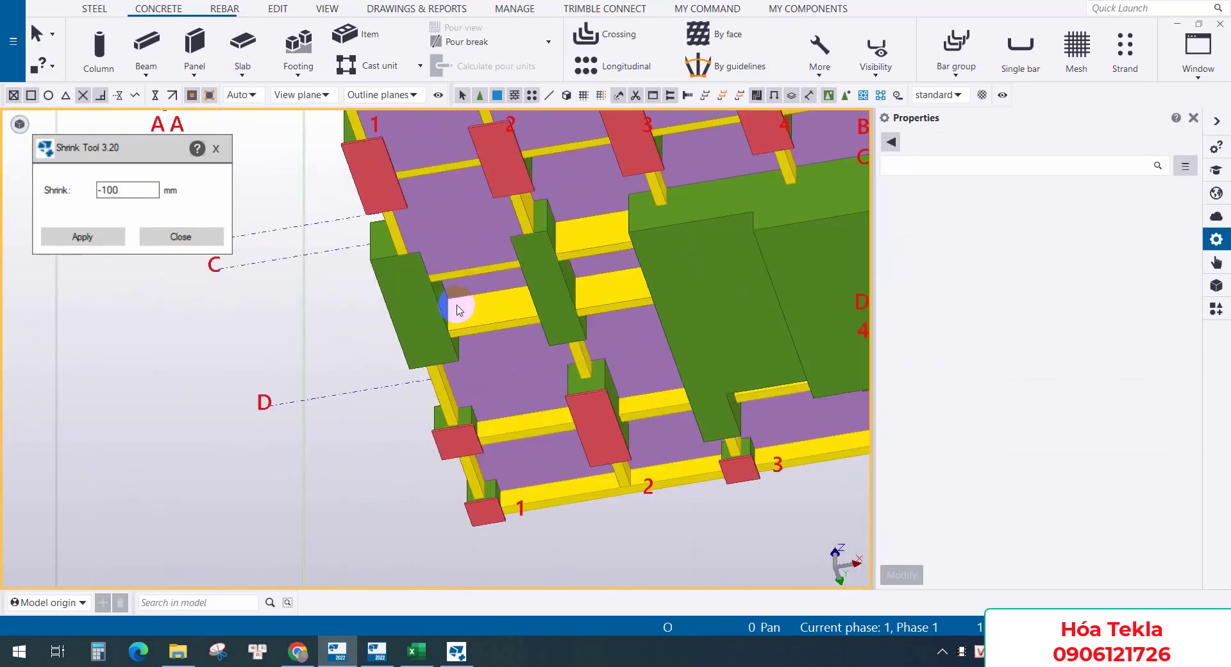
left_click(252, 64)
scroll(357, 253, "up", 3)
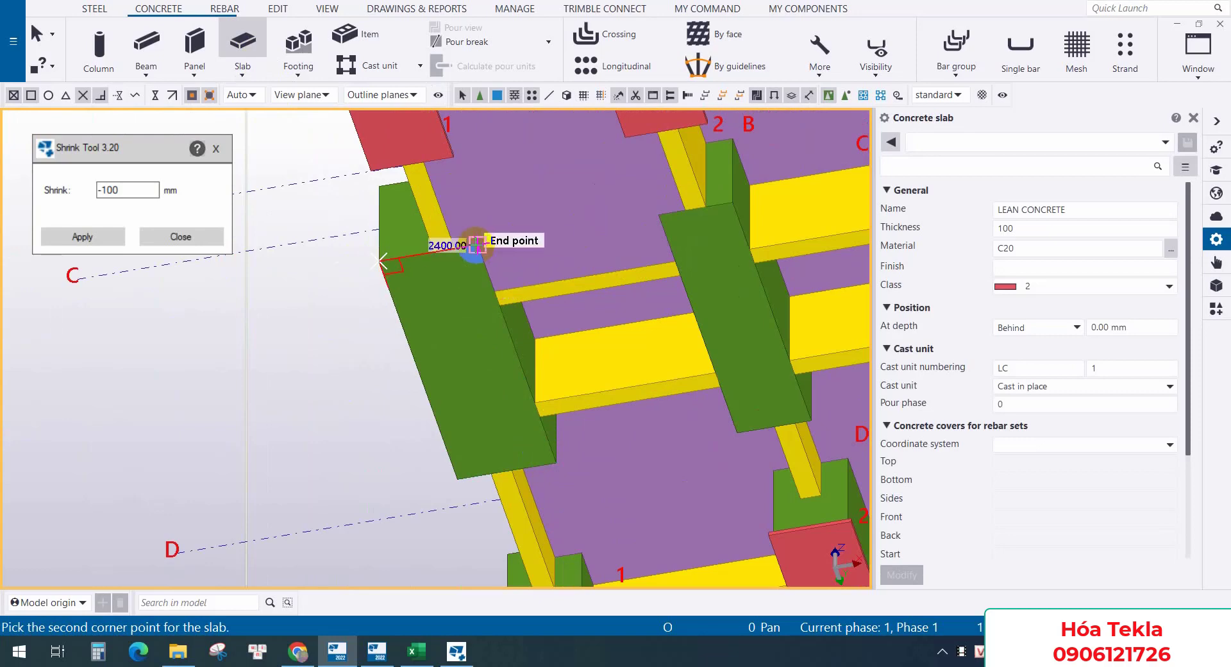
left_click(476, 245)
left_click(555, 459)
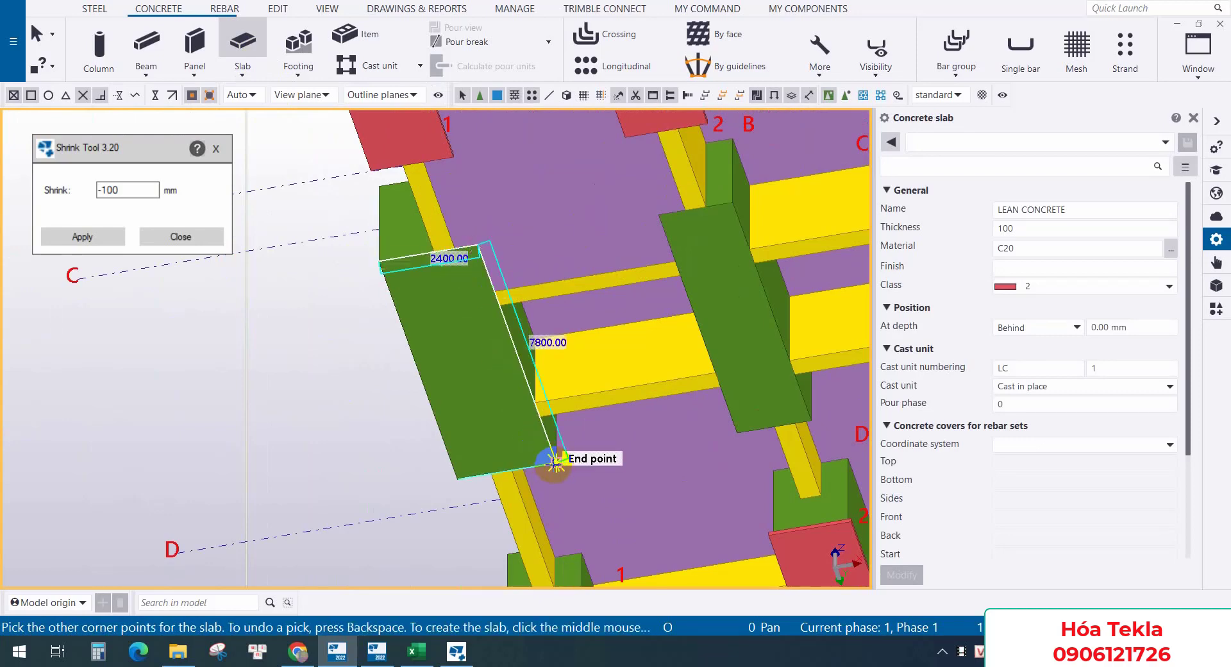
middle_click(364, 349)
right_click(367, 351)
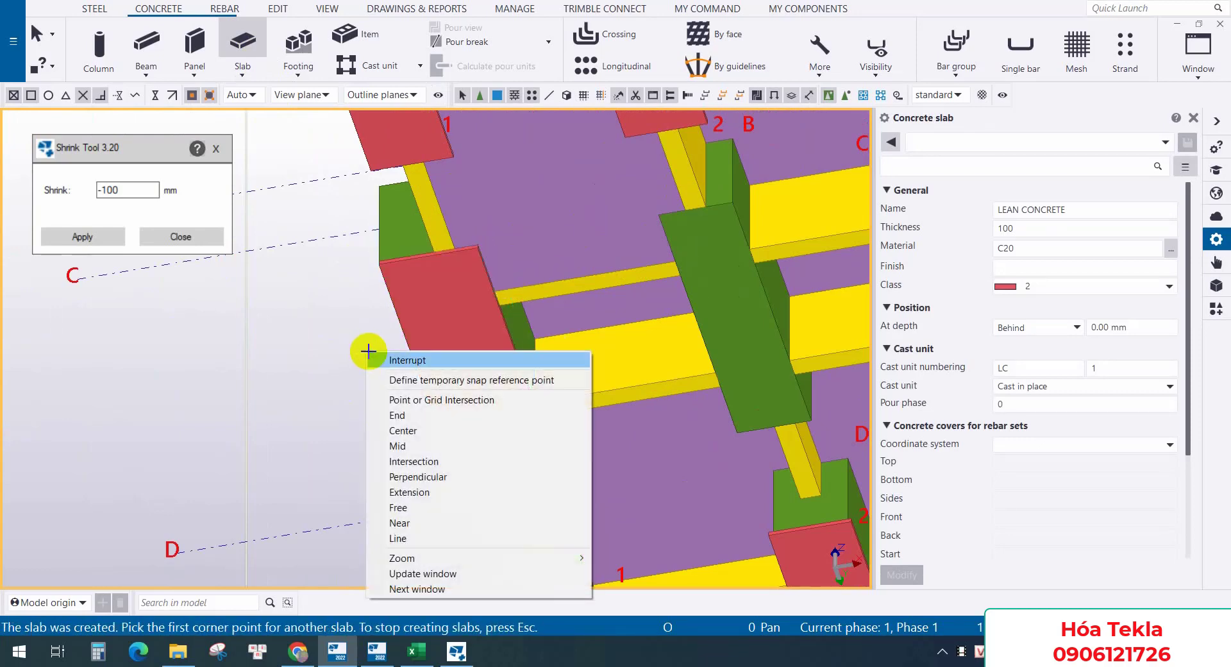
left_click(383, 352)
left_click(441, 312)
left_click(104, 238)
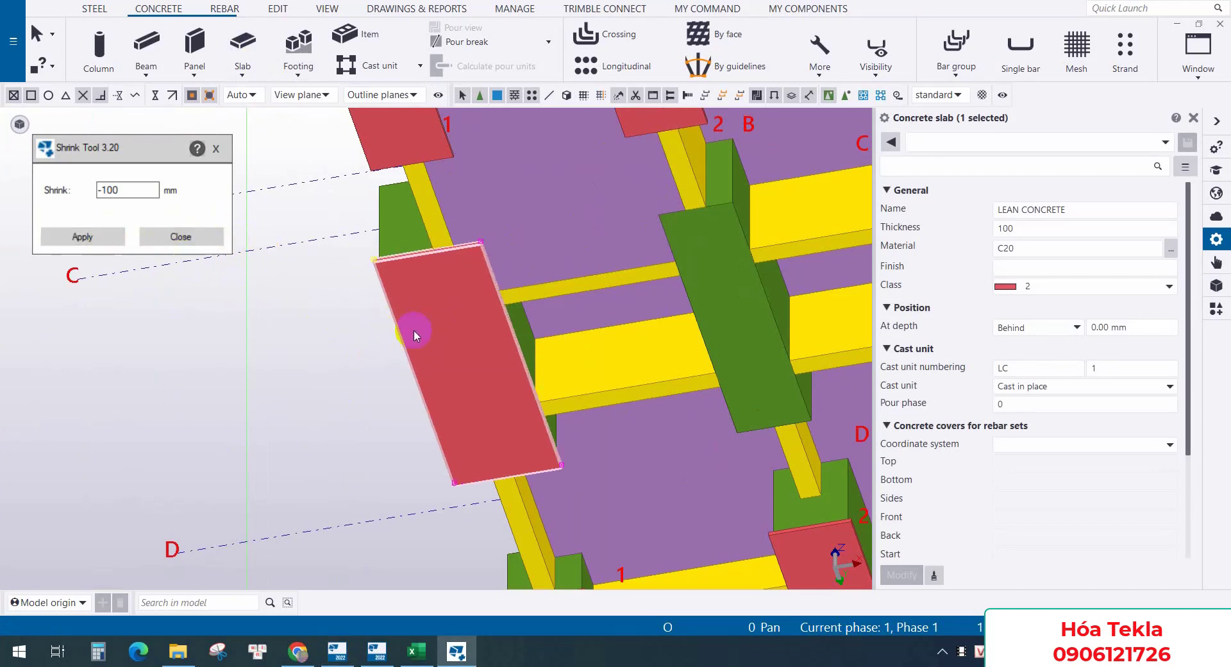
Copy the enlarged long slab to another object, onto the long pile caps spanning grids B and C at grids 2, 5 and 6
right_click(414, 329)
mouse_move(464, 275)
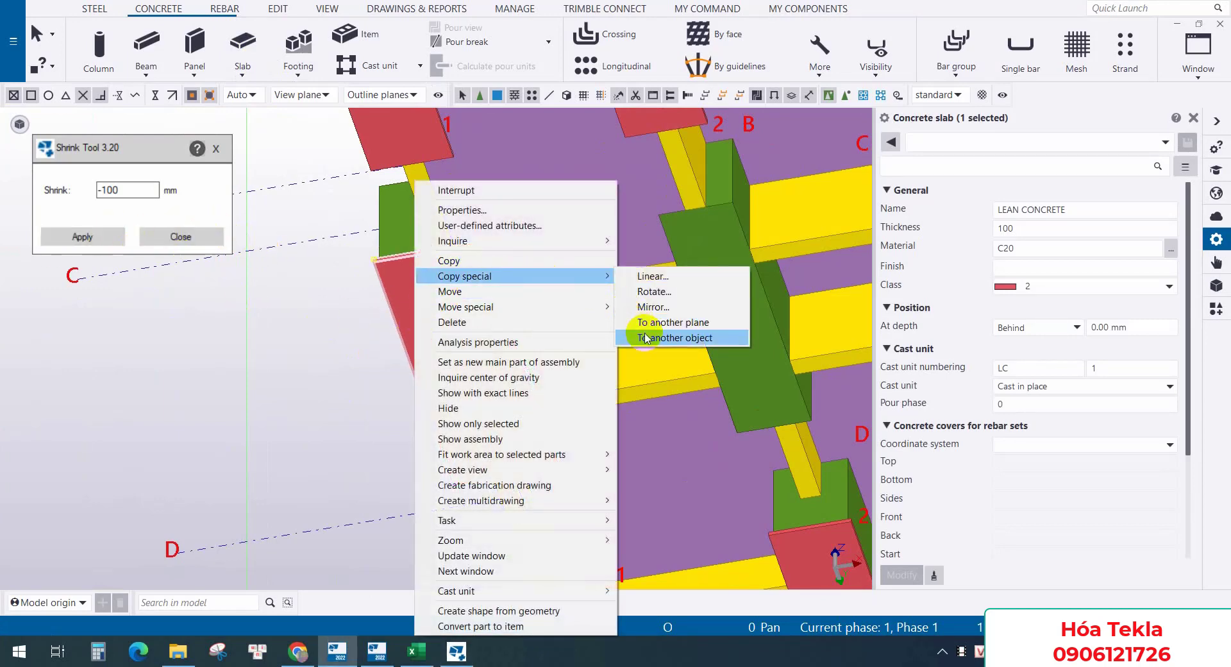
left_click(647, 338)
left_click(709, 270)
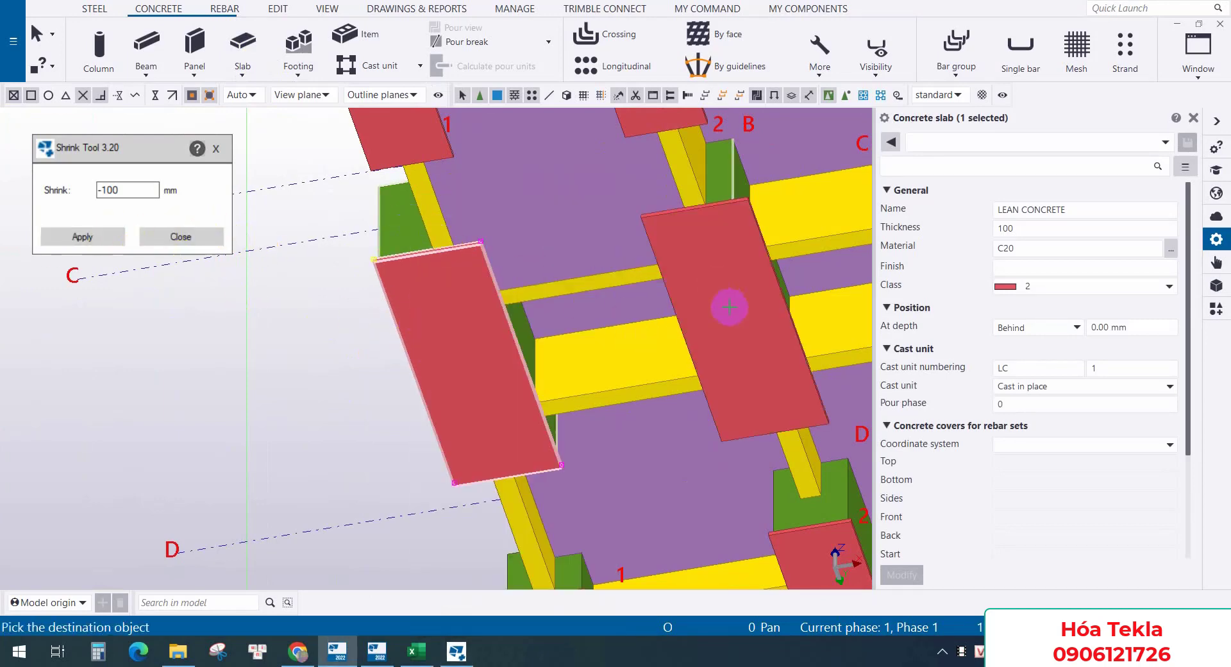
middle_click_drag(723, 304, 409, 298)
scroll(409, 299, "down", 2)
scroll(529, 270, "down", 2)
scroll(659, 256, "up", 4)
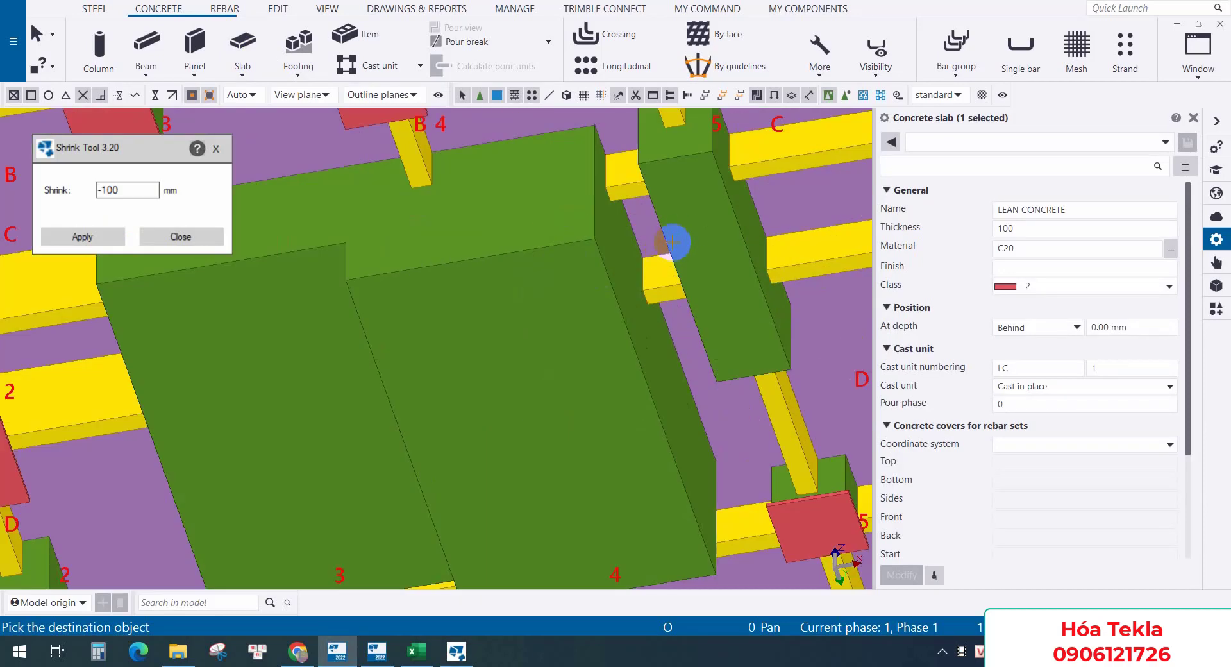
left_click(697, 233)
middle_click_drag(697, 233, 417, 347)
left_click(686, 255)
right_click(686, 255)
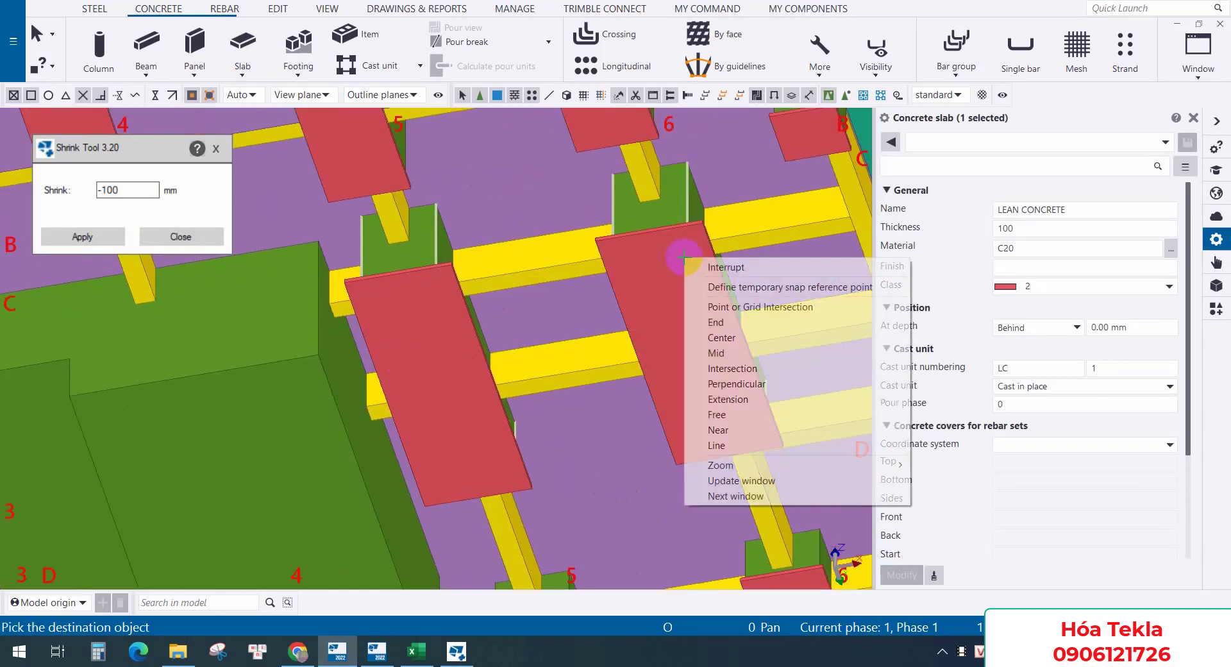
left_click(695, 261)
Add a horizontal clip plane and lower it through the foundation so the pile caps are cut open from above
middle_click_drag(687, 247, 451, 281, "ctrl")
key("shift+x")
scroll(442, 396, "down", 4)
scroll(477, 276, "up", 4)
left_click(447, 382)
key("Escape")
scroll(451, 274, "down", 2)
left_click_drag(451, 276, 448, 369)
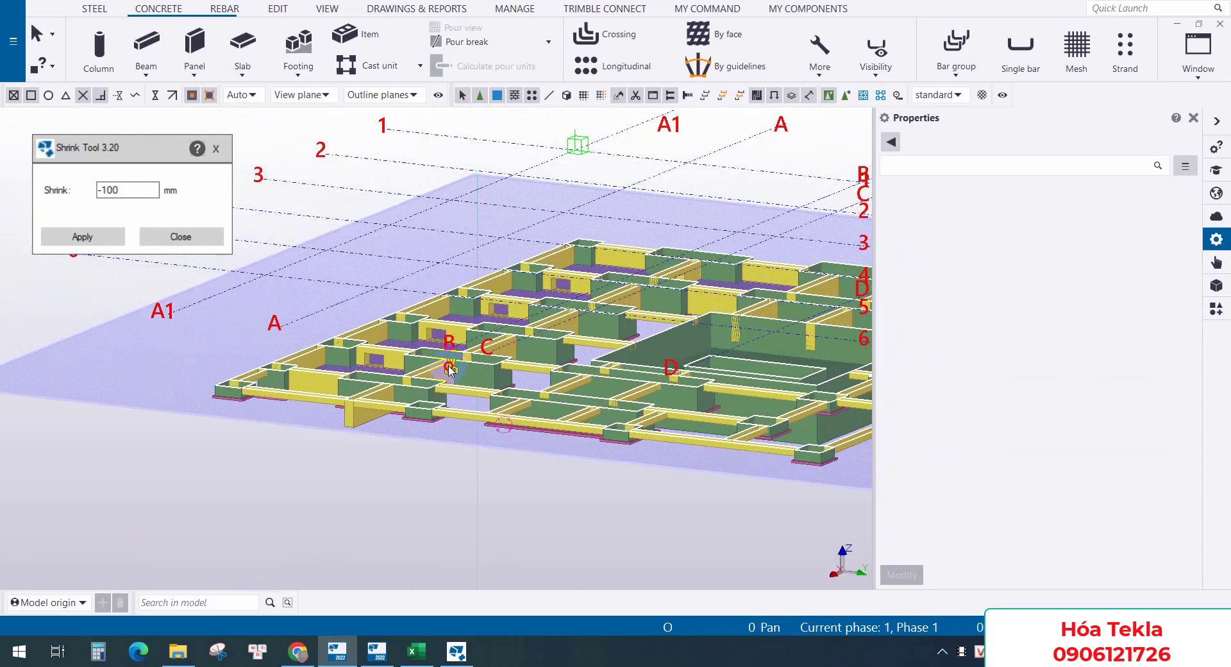
Delete the oversized lean concrete slabs under the long pile caps at grids 6 and 5
middle_click_drag(579, 326, 544, 362)
scroll(544, 362, "up", 3)
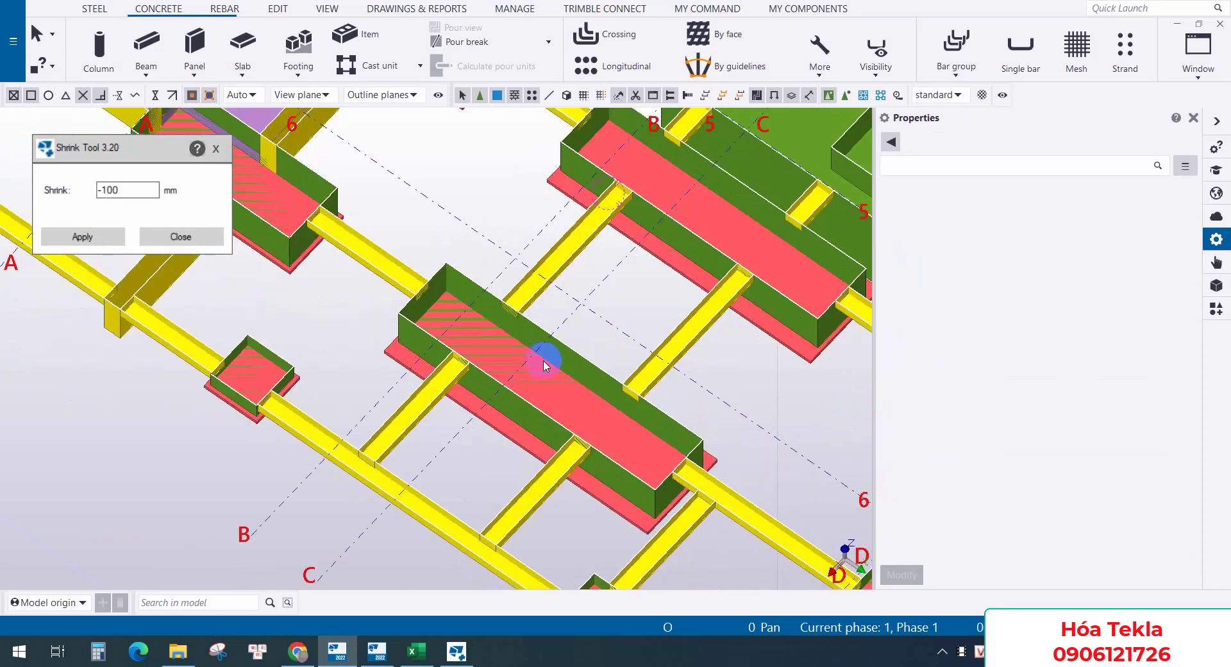
scroll(447, 381, "up", 3)
left_click(468, 411)
scroll(469, 411, "down", 6)
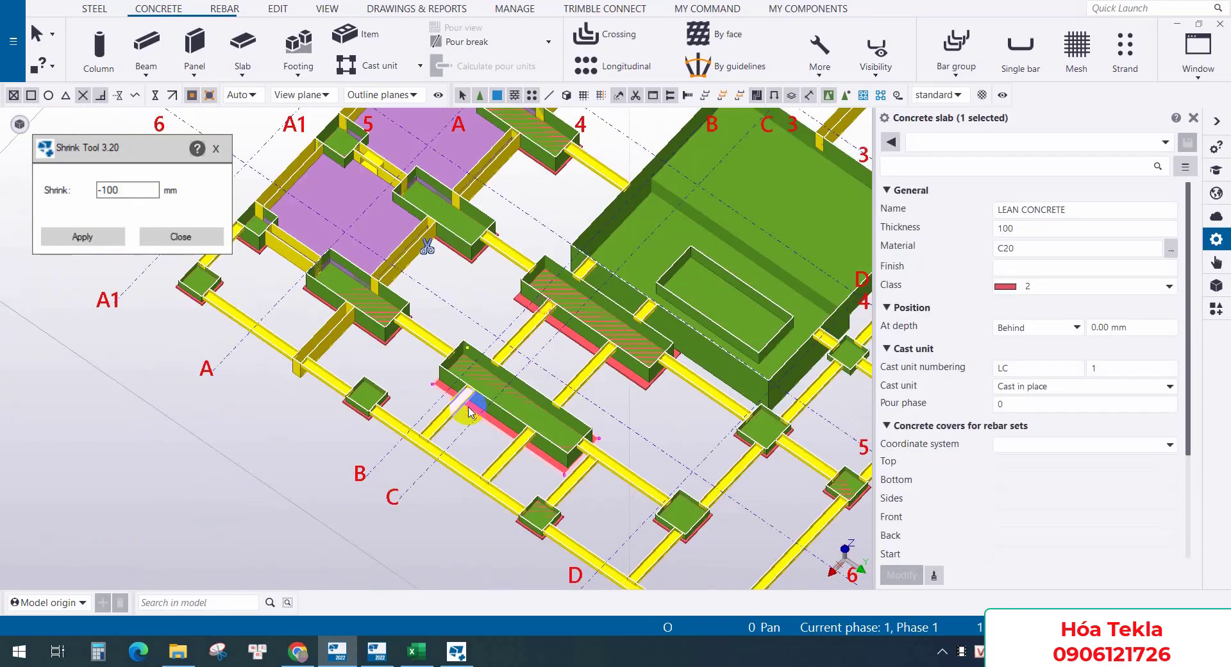
key("Delete")
scroll(550, 335, "up", 3)
left_click(560, 334)
key("Delete")
Delete the oversized lean concrete slab under the long pile cap at grid 2
middle_click_drag(499, 359, 323, 518)
scroll(324, 518, "down", 3)
scroll(604, 275, "up", 3)
middle_click_drag(669, 234, 527, 438)
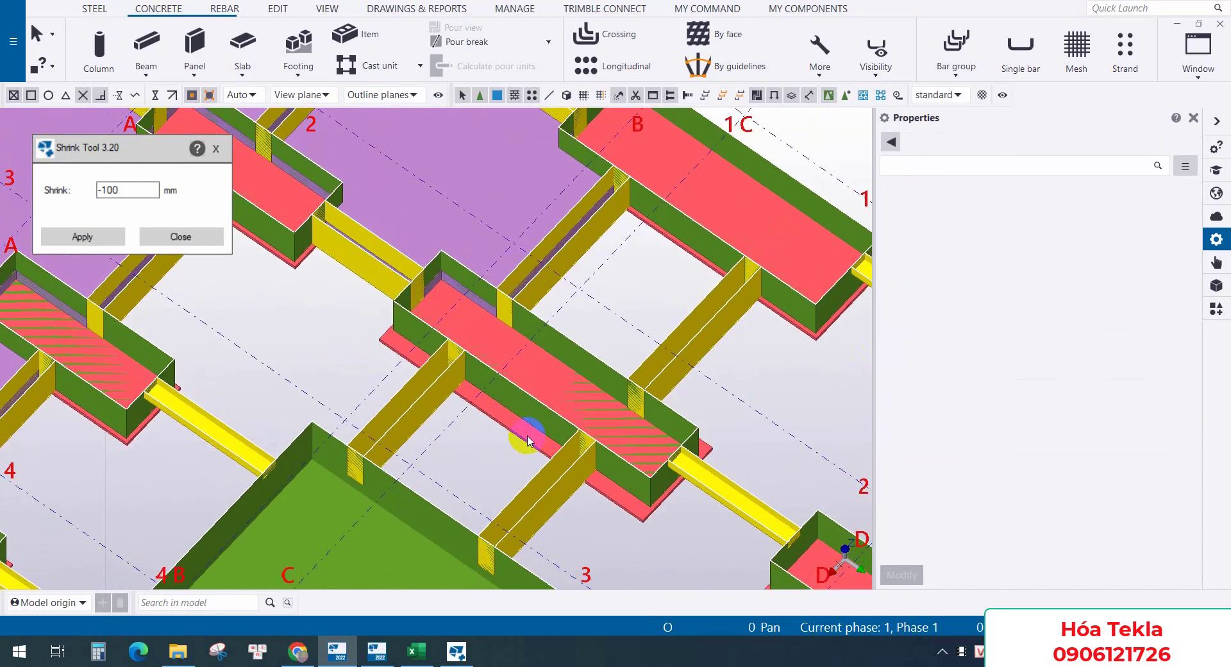
left_click(527, 439)
key("Delete")
Model a 100 mm lean concrete slab on the four bottom corners of the long pile cap at grid 2 and enlarge it by 100 mm
scroll(482, 443, "down", 5)
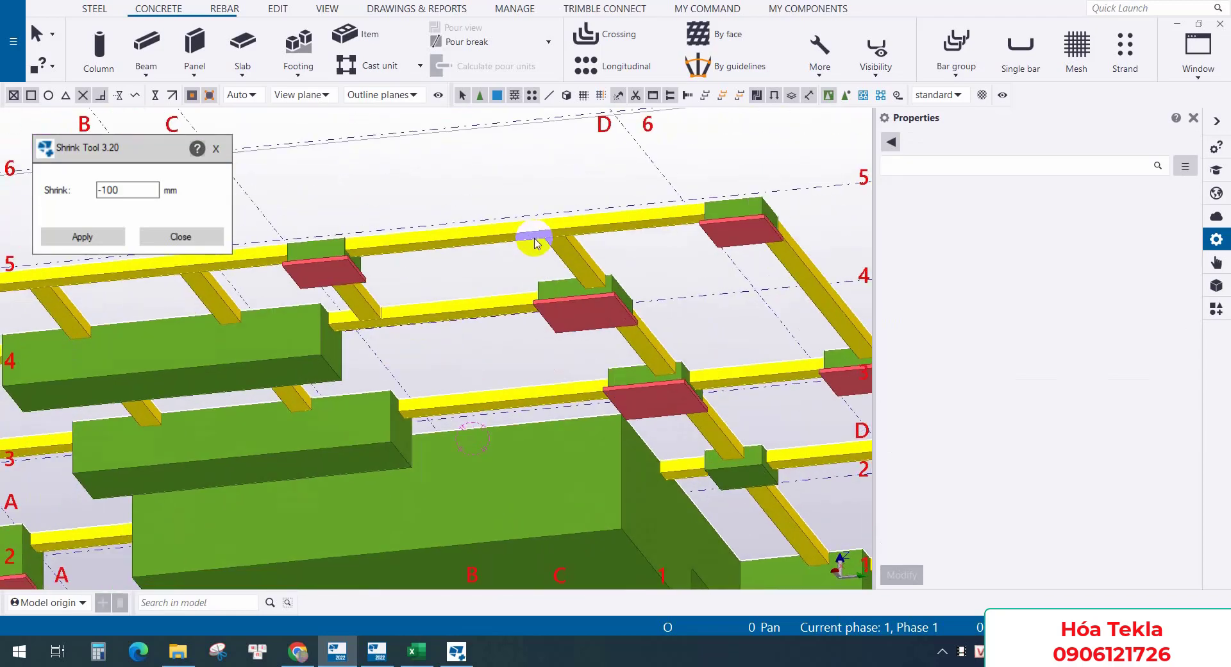
scroll(550, 297, "up", 5)
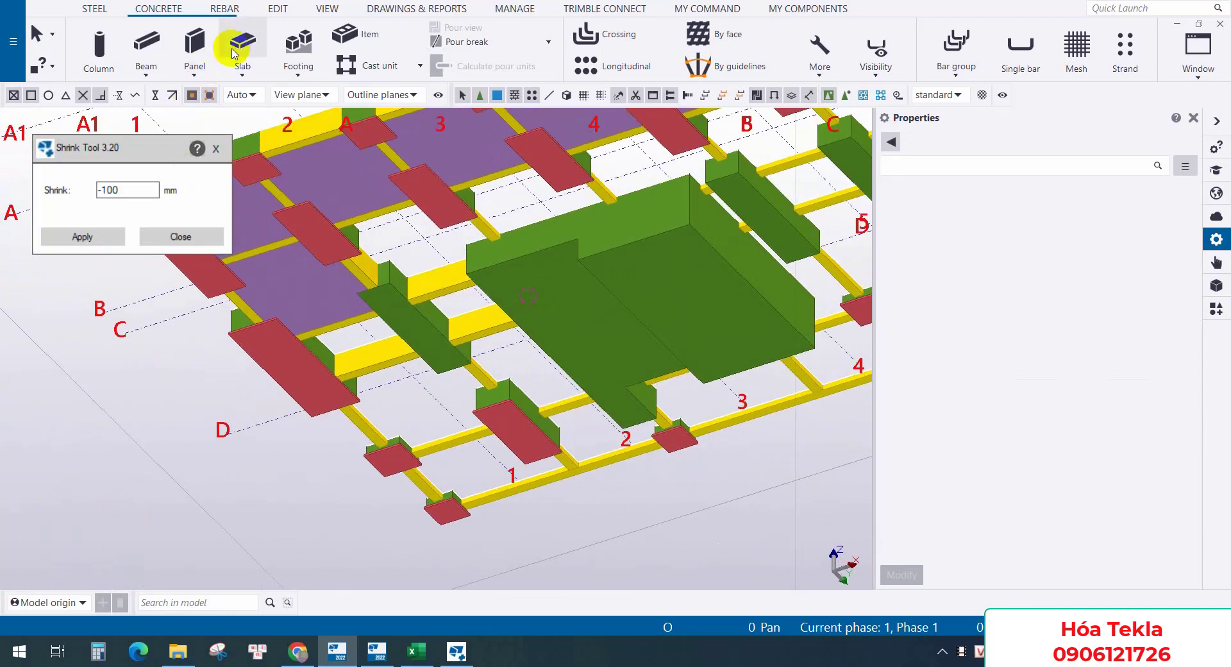
left_click(234, 53)
scroll(375, 302, "up", 5)
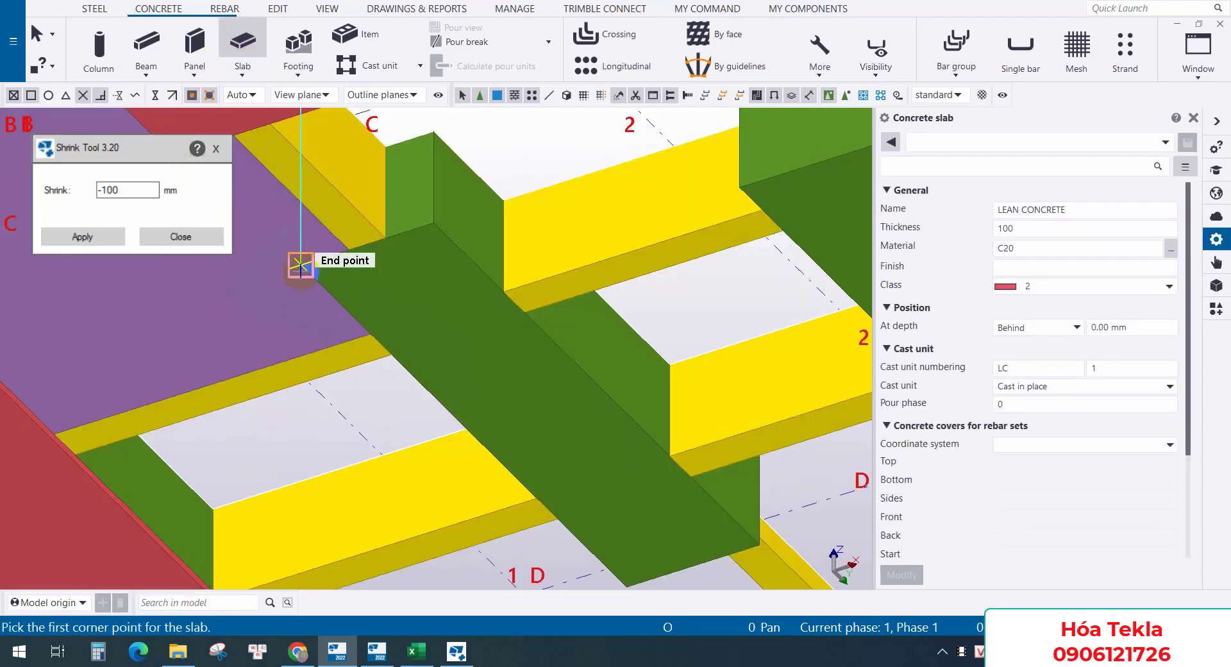
left_click(426, 225)
middle_click_drag(626, 412, 660, 280)
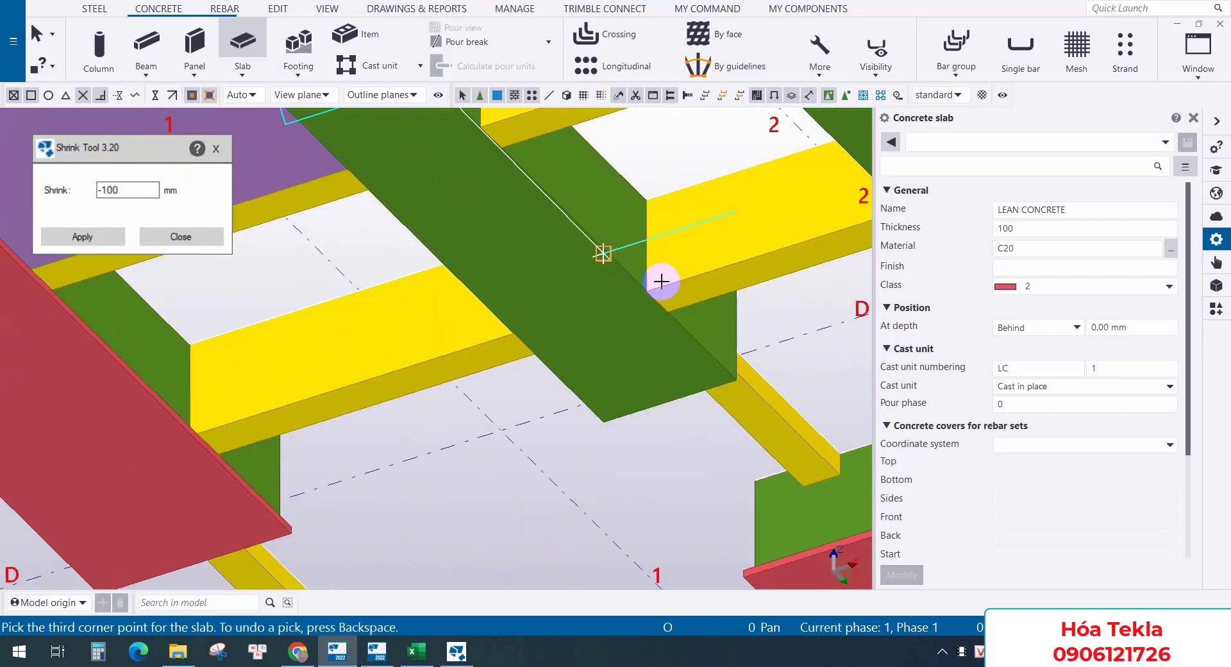
left_click(733, 377)
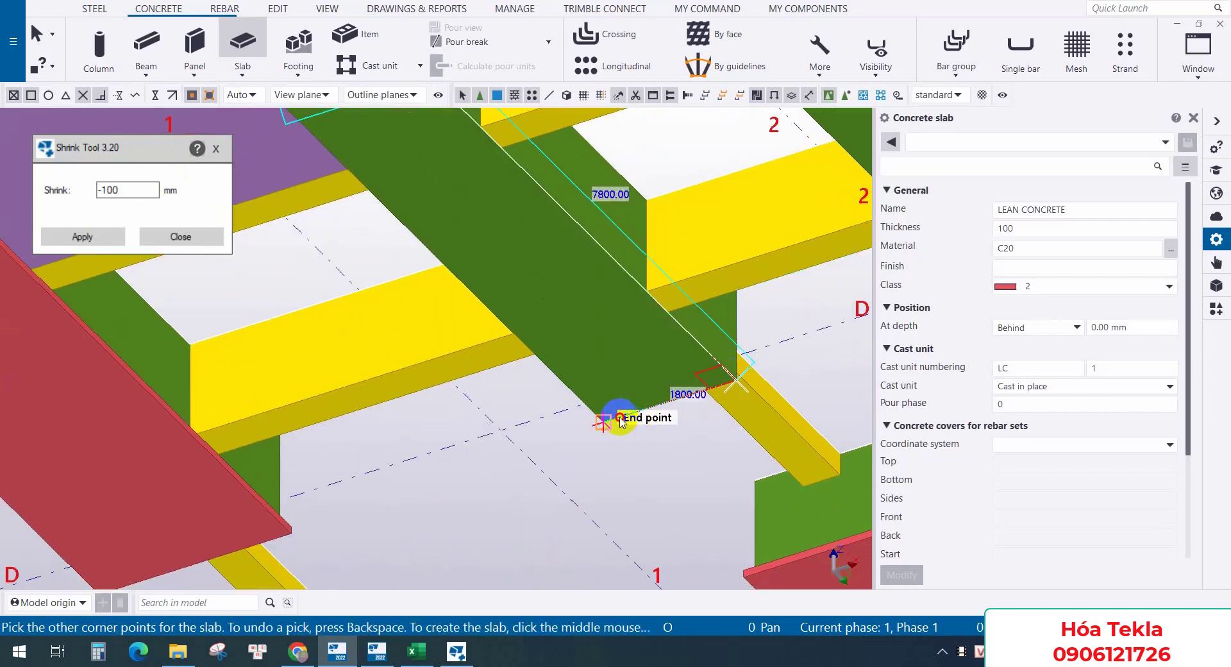
left_click(621, 420)
middle_click(619, 413)
key("Escape")
left_click(622, 399)
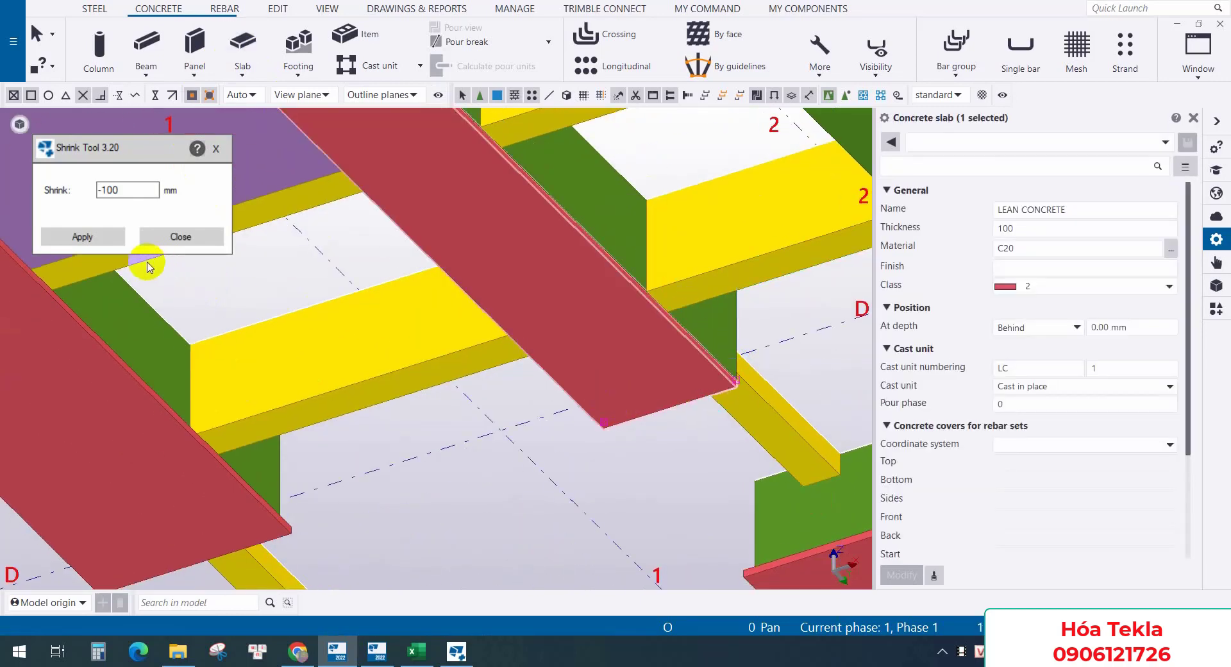
left_click(125, 238)
Copy the enlarged grid 2 lean concrete slab to another object, onto the long pile caps at grids 5 and 6
right_click(489, 247)
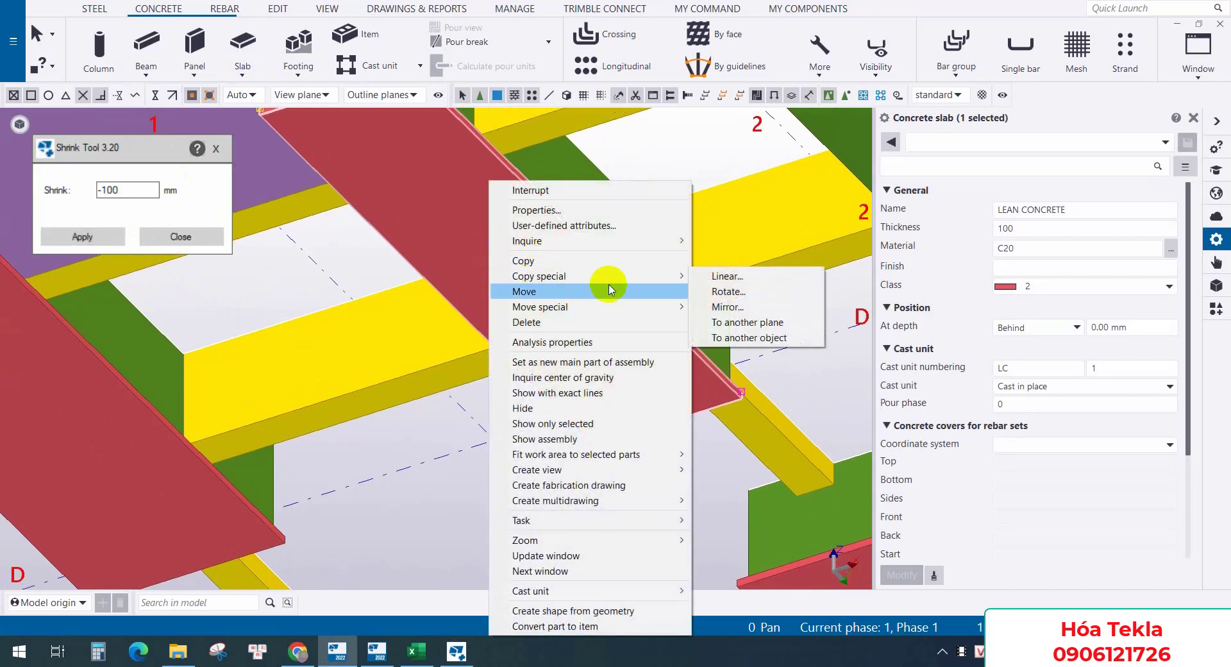
left_click(749, 337)
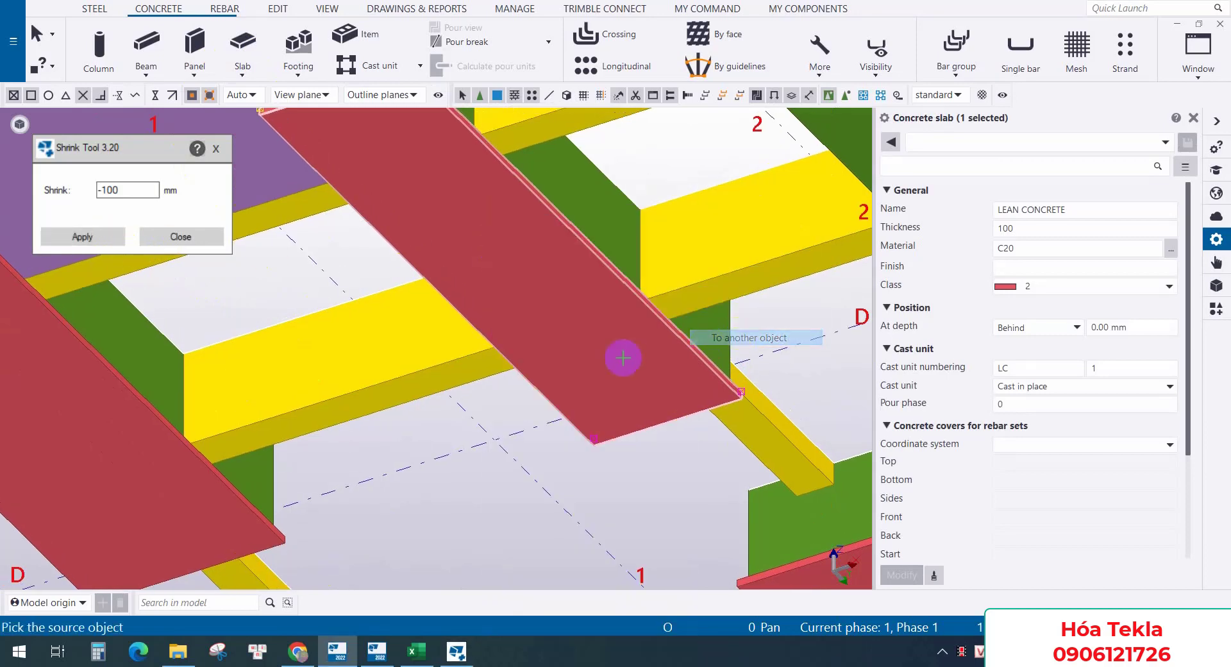
left_click(607, 218)
scroll(607, 222, "down", 3)
scroll(609, 248, "up", 2)
scroll(709, 233, "down", 3)
scroll(756, 222, "up", 4)
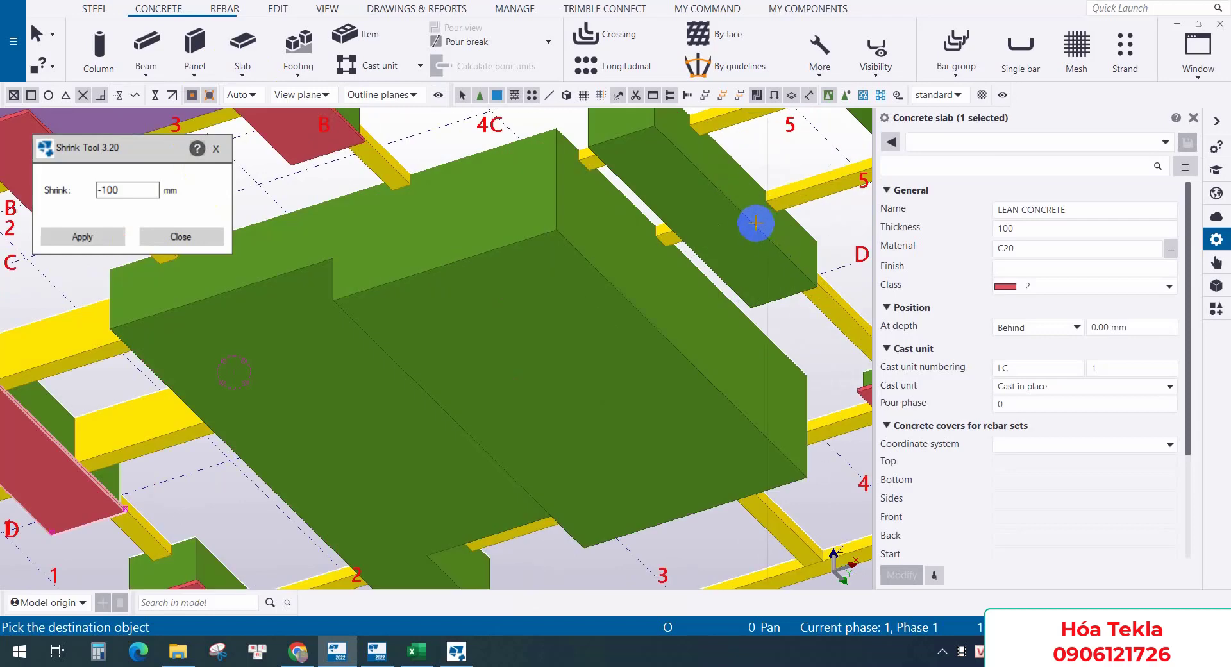
left_click(756, 222)
scroll(695, 227, "up", 2)
right_click(695, 228)
left_click(744, 239)
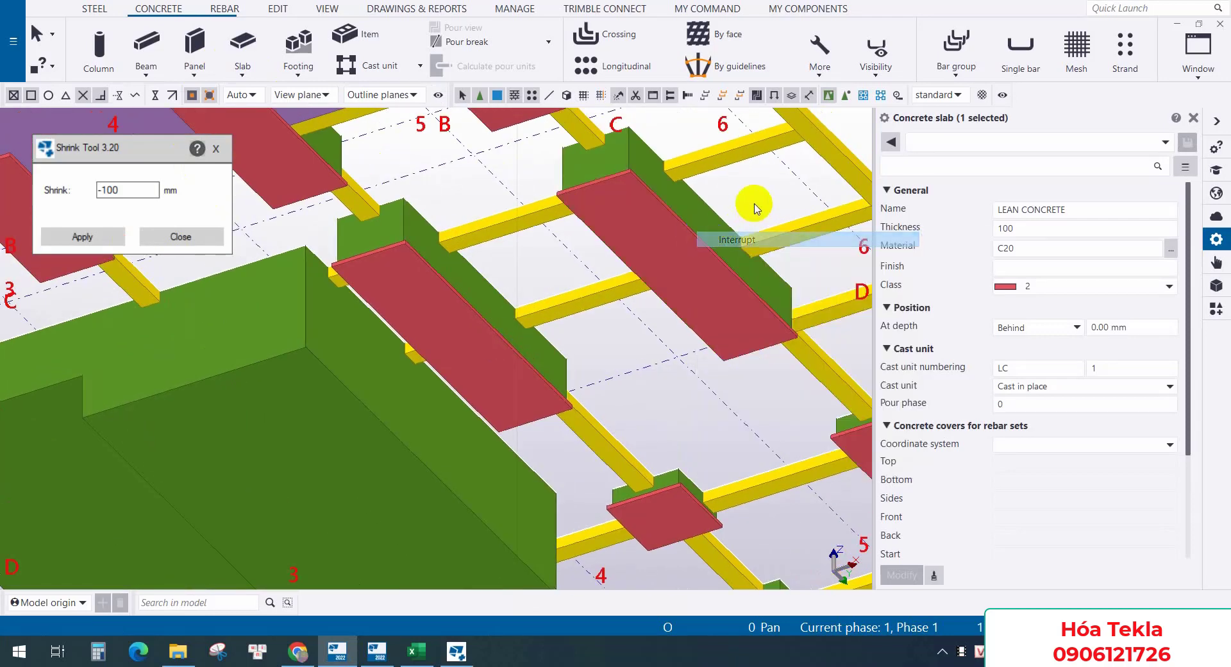
Inspect the lean concrete slabs under all pile caps and the large central pile cap from below and above
scroll(743, 237, "down", 5)
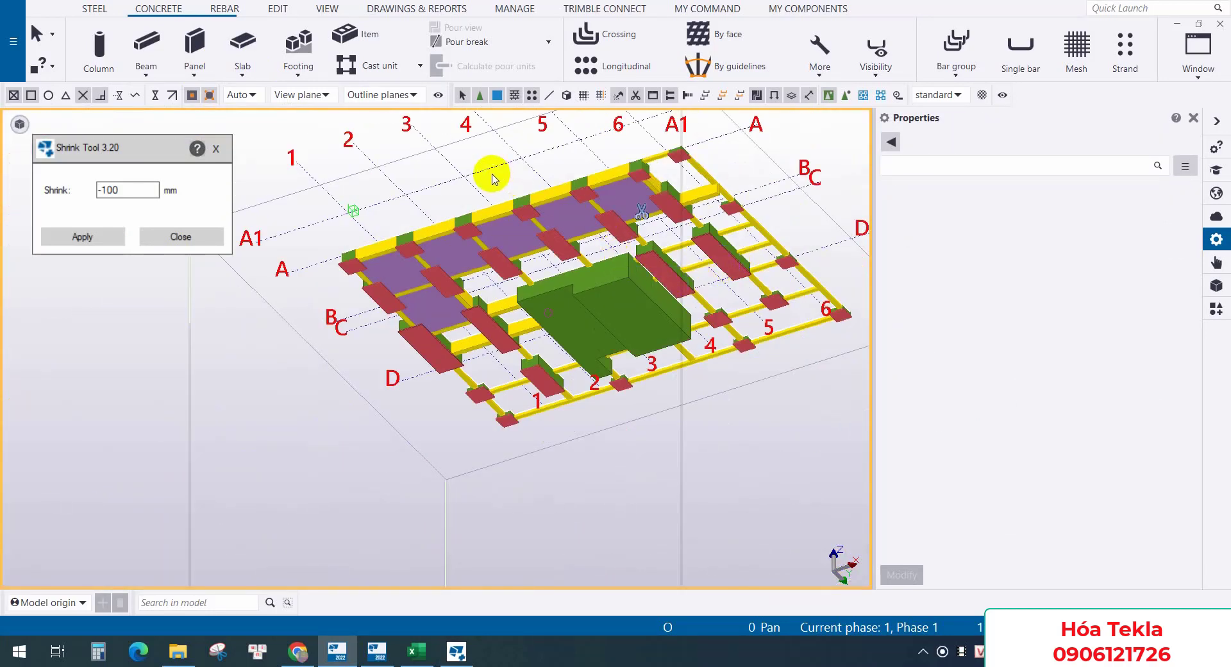
scroll(537, 320, "up", 3)
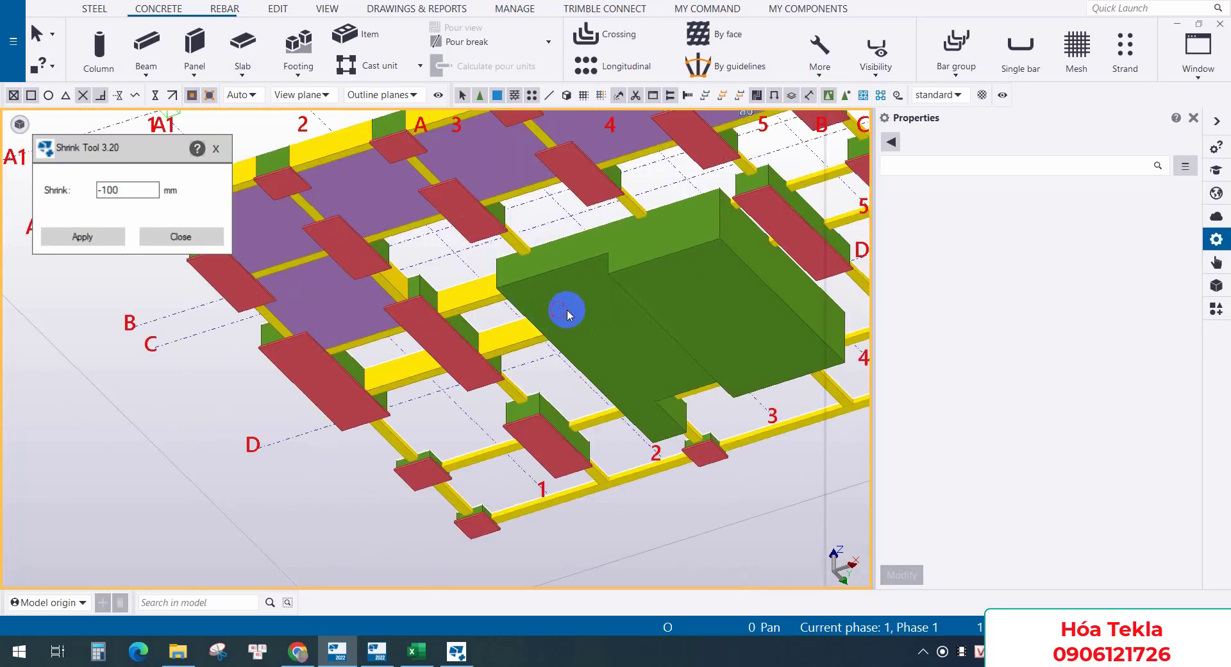
middle_click_drag(567, 309, 499, 263, "ctrl")
scroll(498, 274, "down", 3)
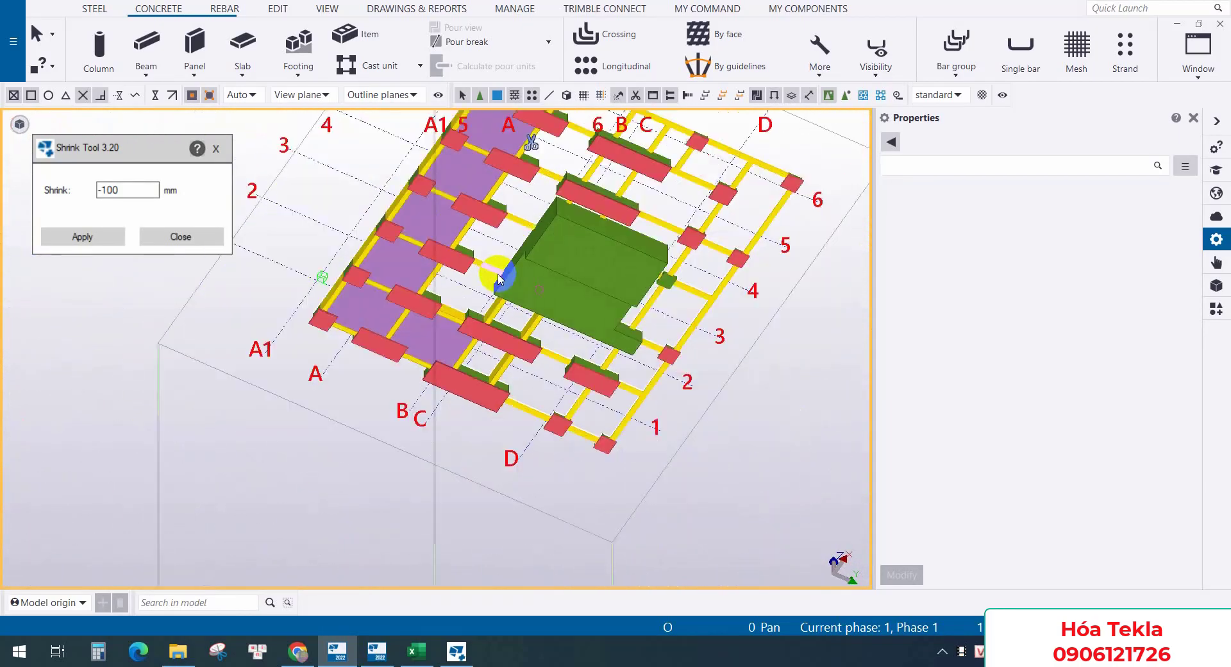
scroll(555, 252, "up", 5)
left_click(556, 252)
scroll(556, 252, "down", 6)
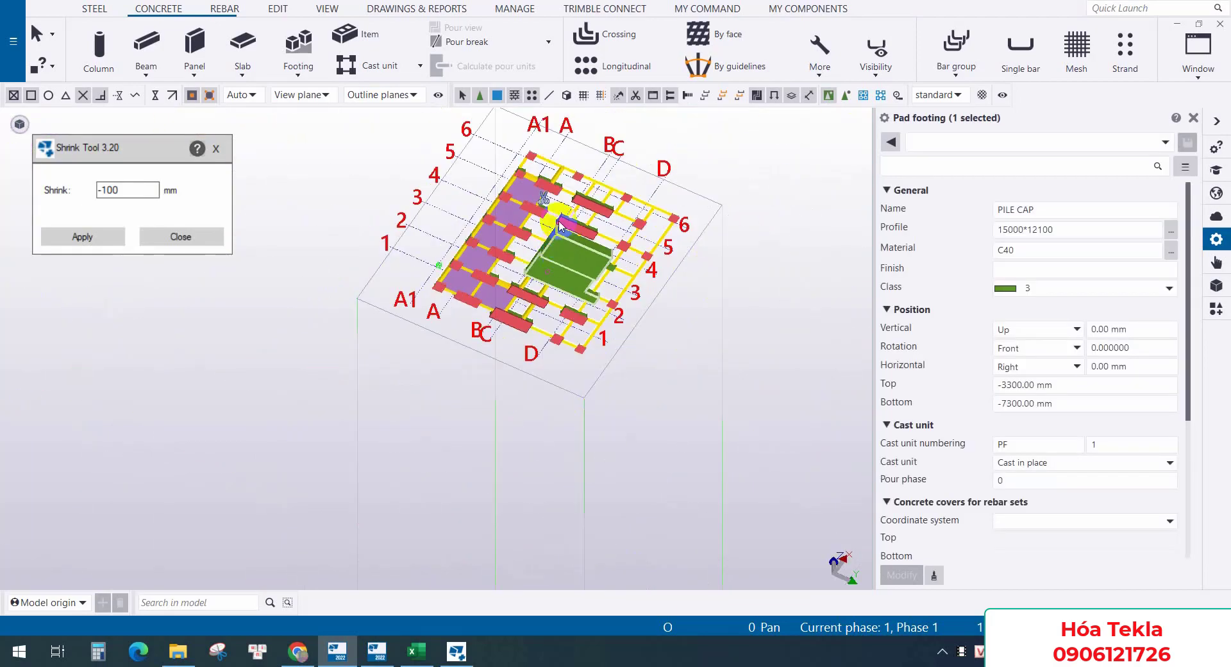
middle_click_drag(560, 226, 377, 550, "ctrl")
scroll(636, 305, "up", 5)
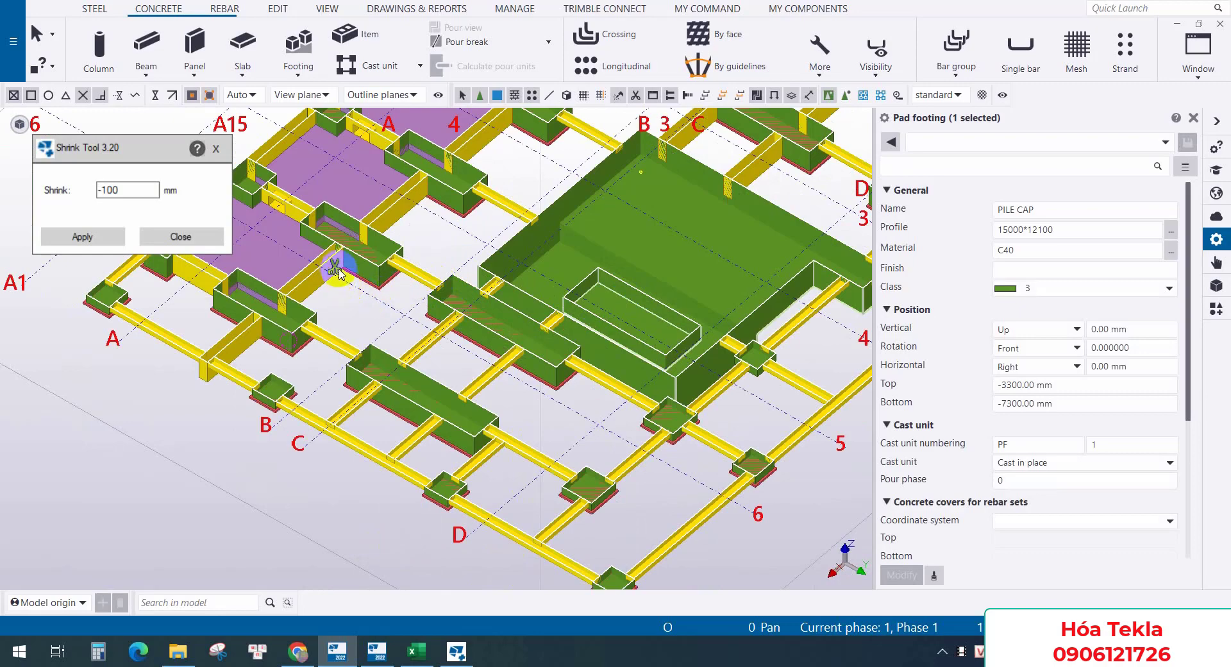
Raise the horizontal clip plane from the foundation up through the building's upper floor
left_click_drag(339, 268, 342, 221)
scroll(491, 284, "down", 3)
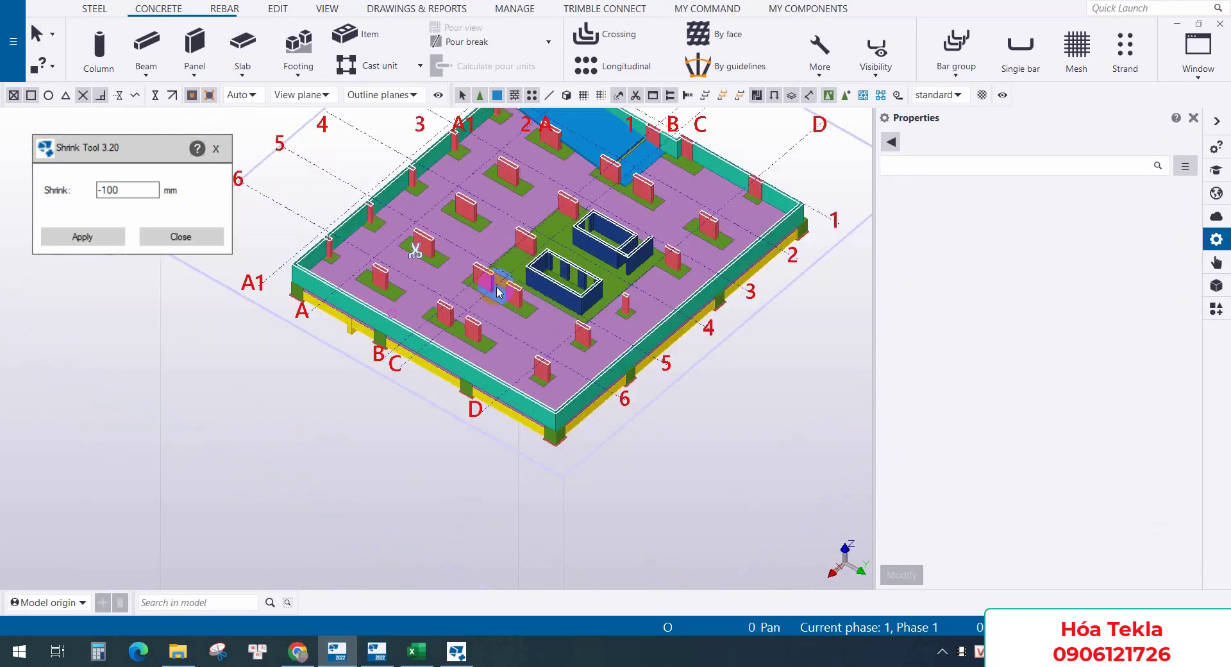
middle_click_drag(497, 291, 713, 311, "ctrl")
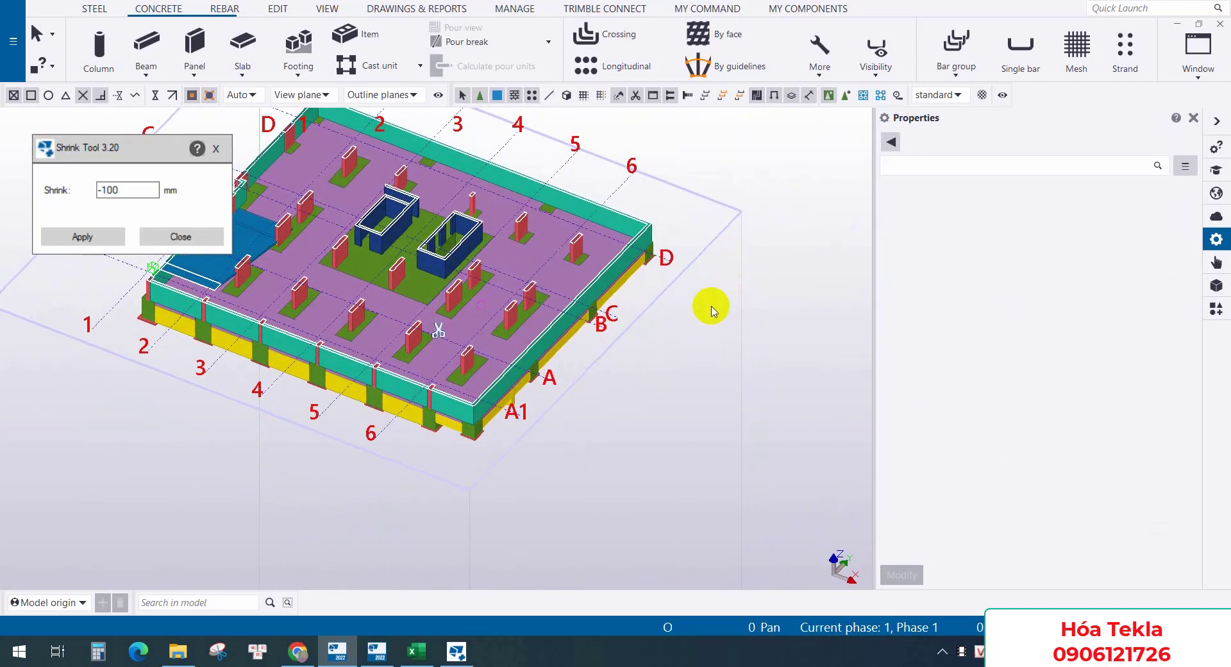
left_click(452, 343)
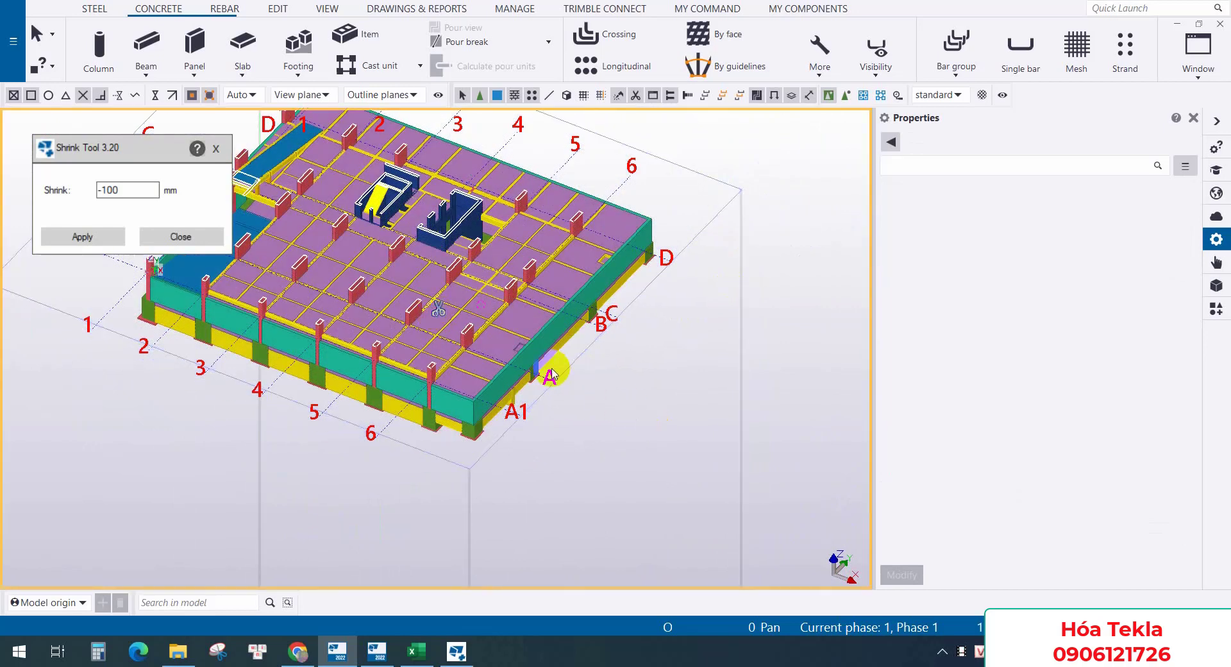
Isolate the large central 15000*12100 pile cap by showing only the selected part, viewed from below
middle_click_drag(444, 319, 512, 186)
middle_click_drag(523, 378, 595, 203)
scroll(532, 327, "up", 5)
left_click(532, 327)
right_click(531, 323)
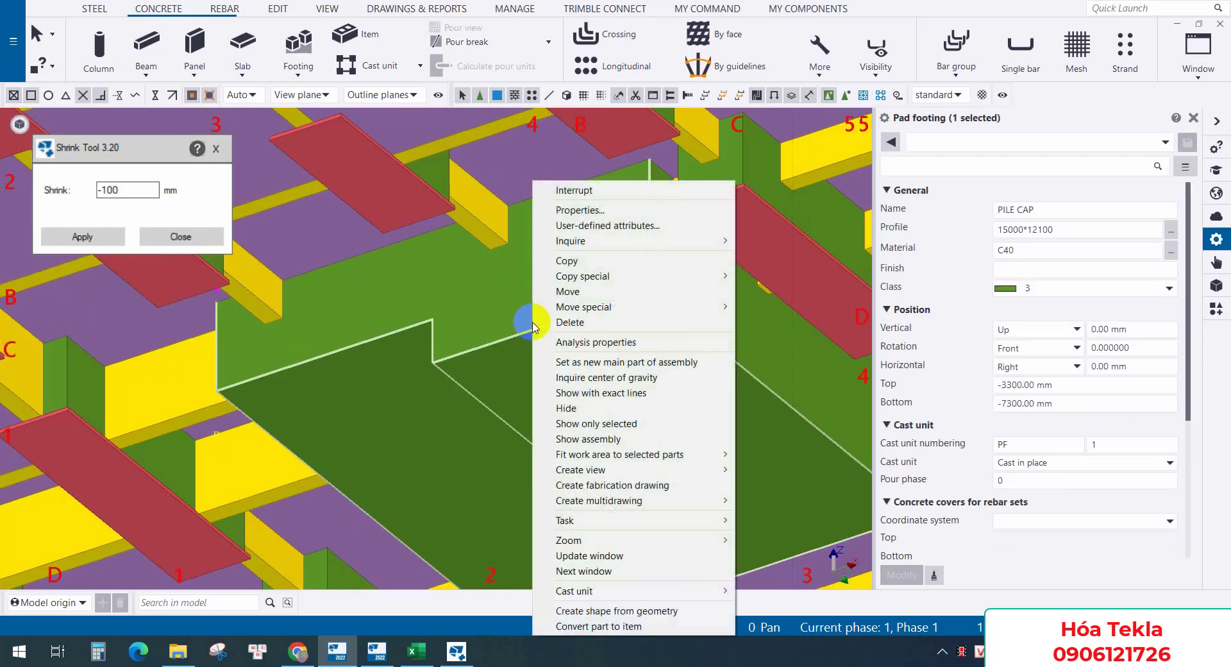
left_click(610, 424)
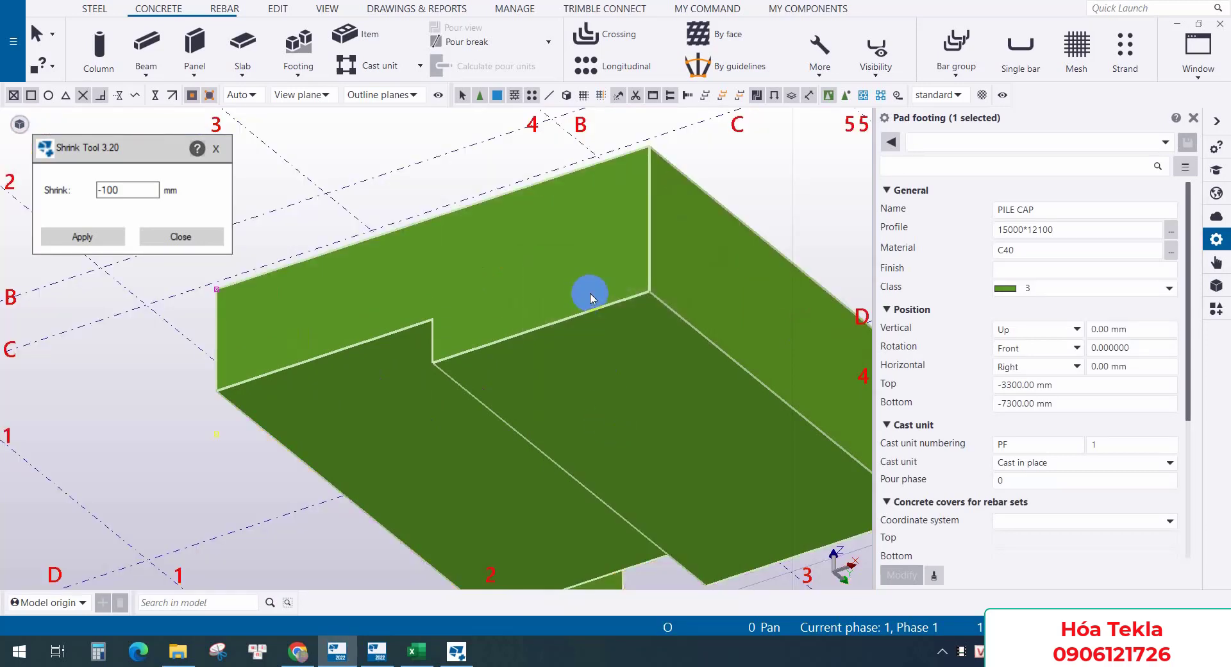
left_click(756, 178)
scroll(452, 223, "down", 2)
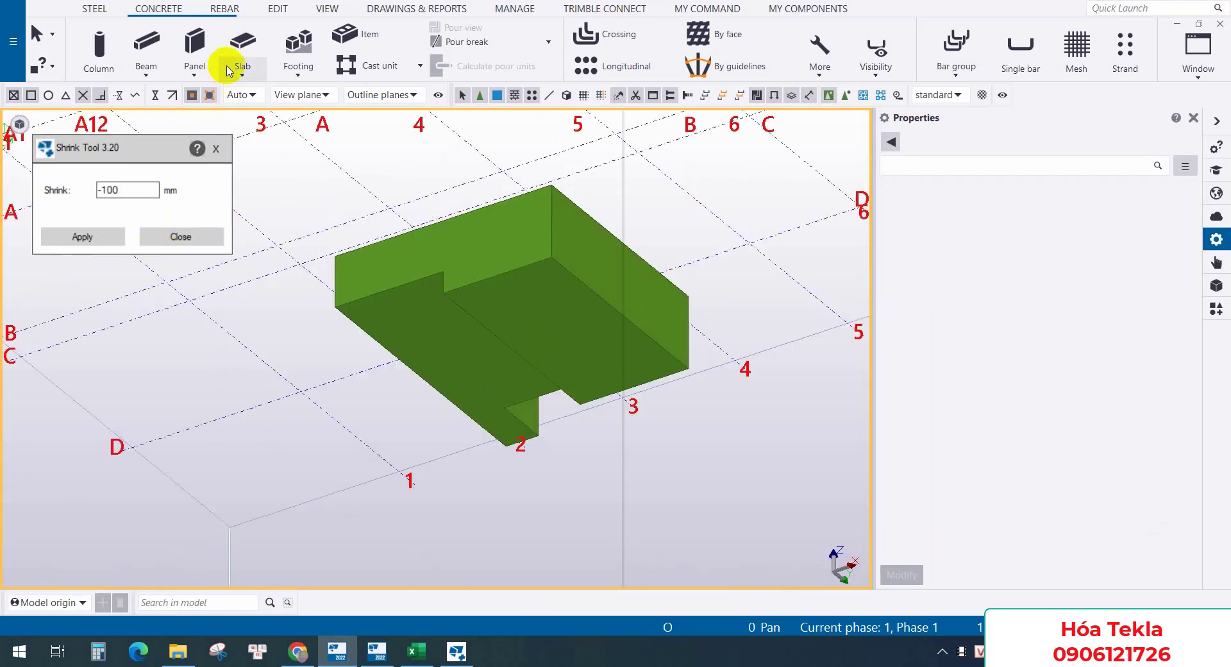
Model a 100 mm lean concrete slab on the four bottom corners of the large pile cap's deeper half and enlarge it by 100 mm
right_click(439, 335)
left_click(260, 48)
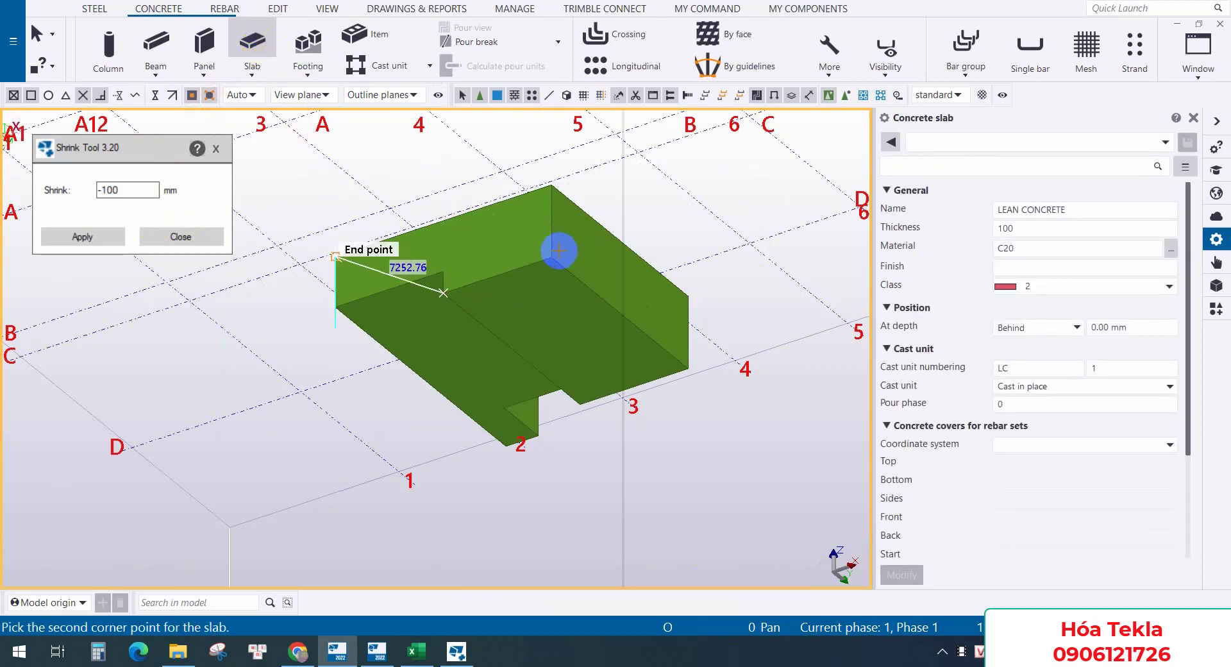
left_click(554, 255)
scroll(647, 367, "up", 4)
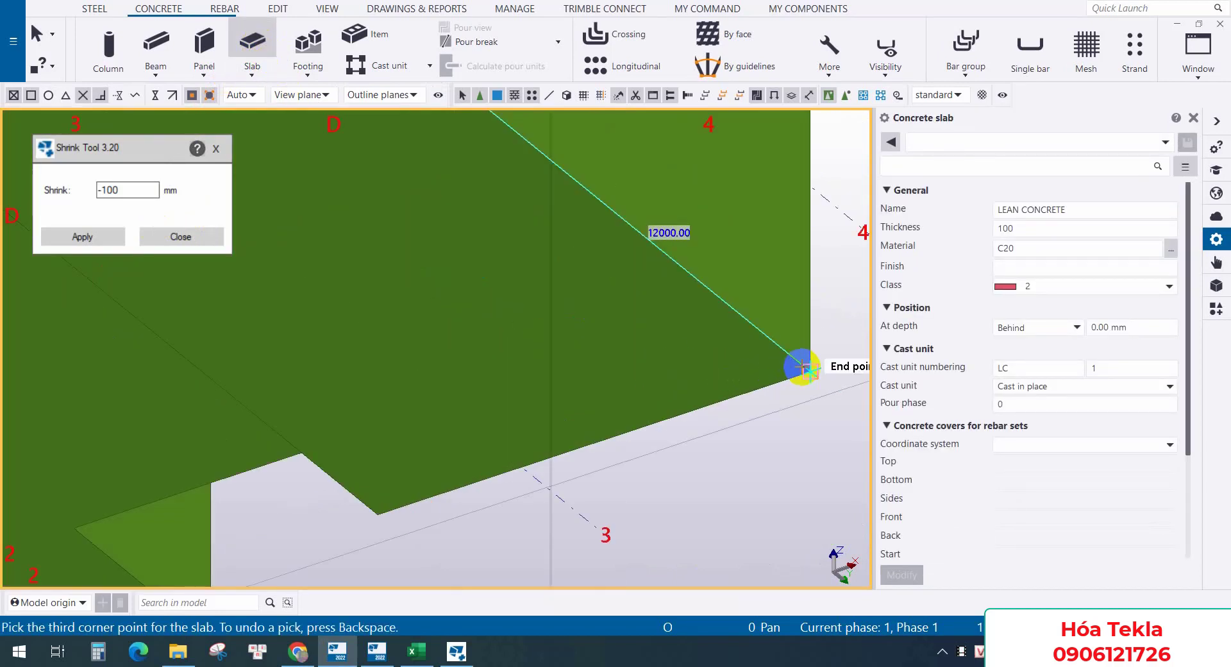
left_click(804, 367)
middle_click(456, 408)
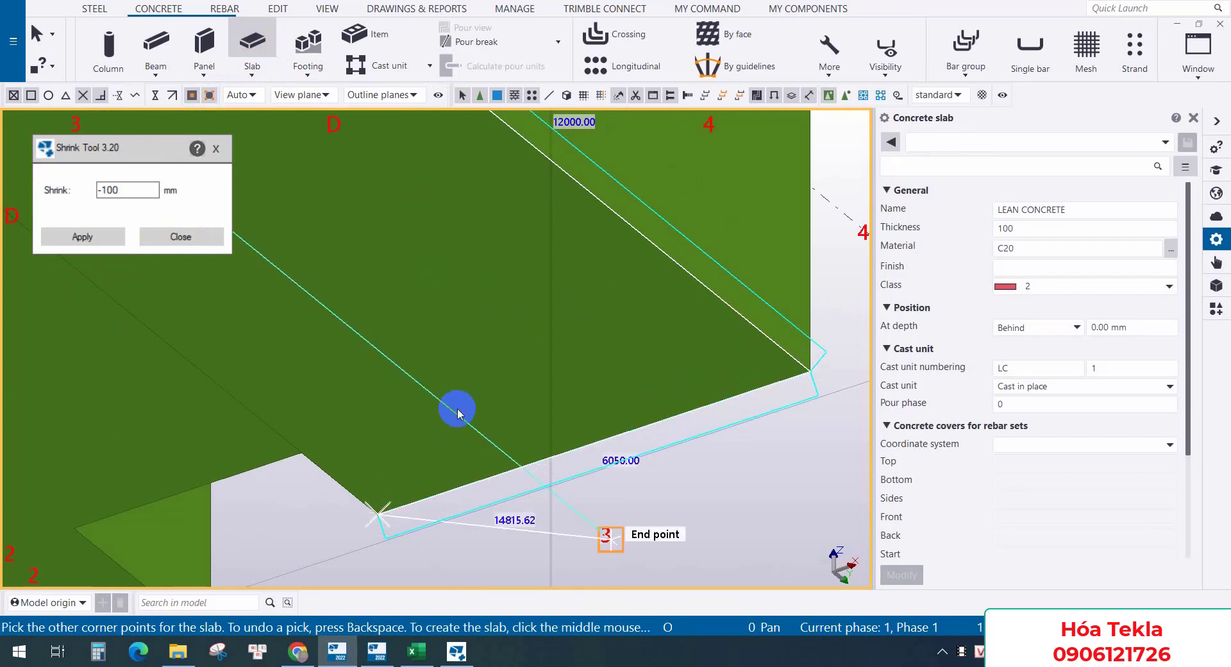
key("Escape")
left_click(464, 399)
left_click(76, 237)
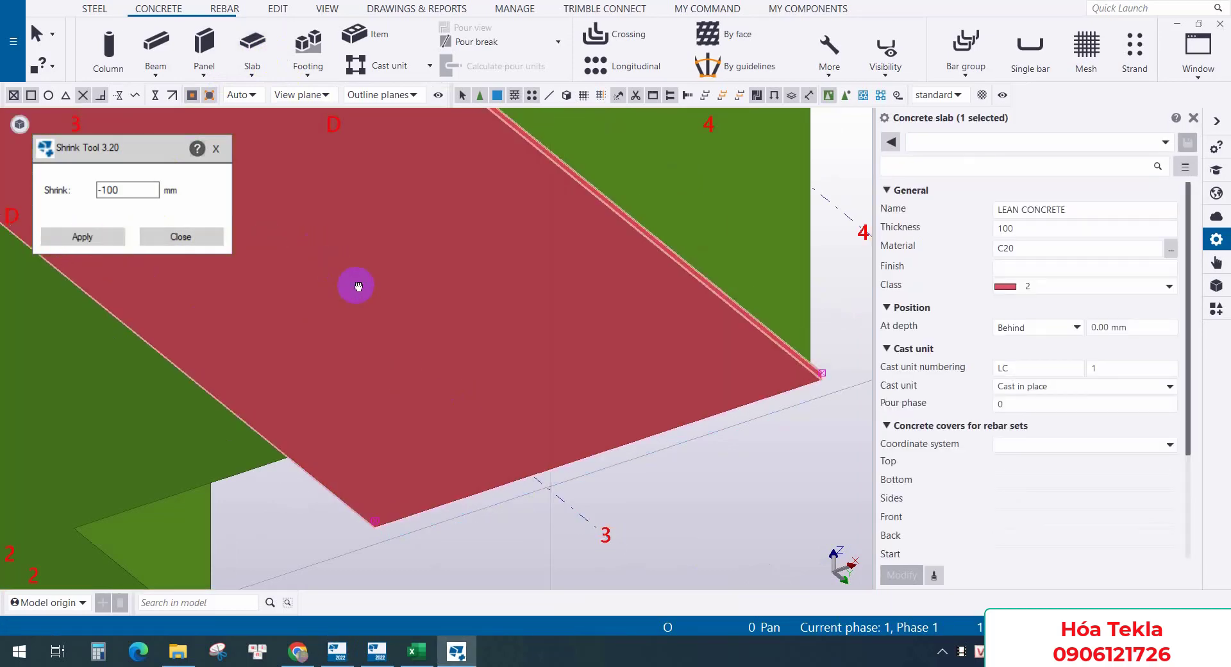
Model a 100 mm lean concrete slab along the six bottom corners of the large pile cap's shallower half and enlarge it by 100 mm
scroll(676, 433, "down", 3)
left_click(794, 311)
middle_click_drag(390, 400, 646, 328)
left_click(255, 44)
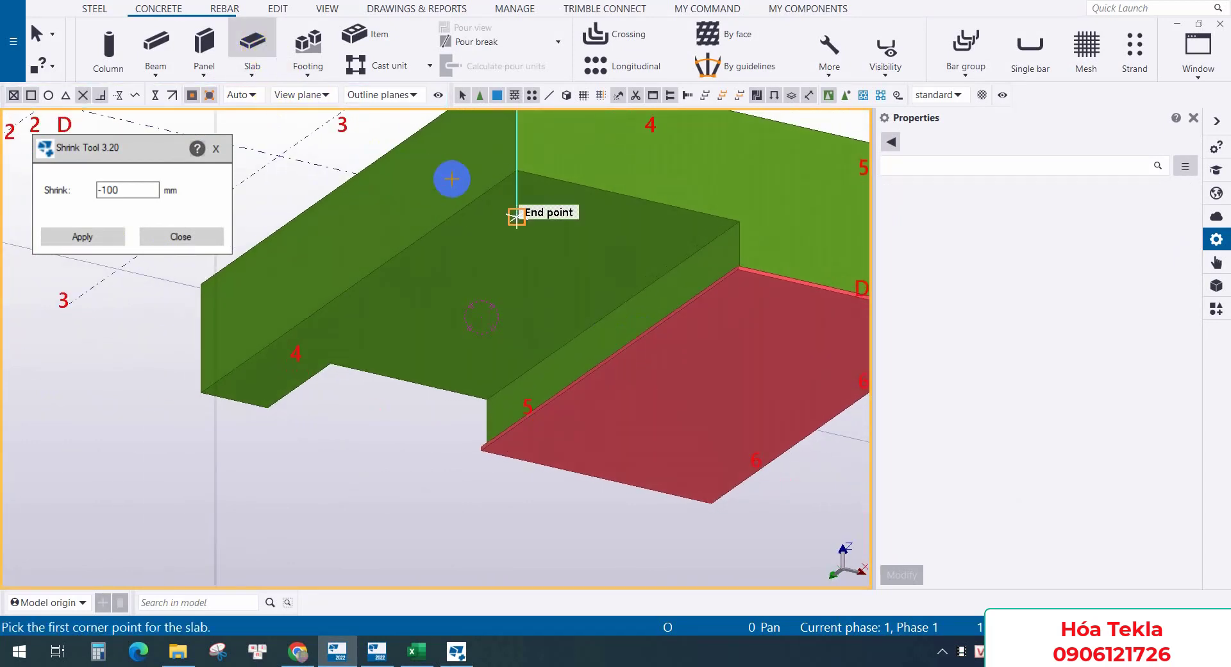
left_click(517, 169)
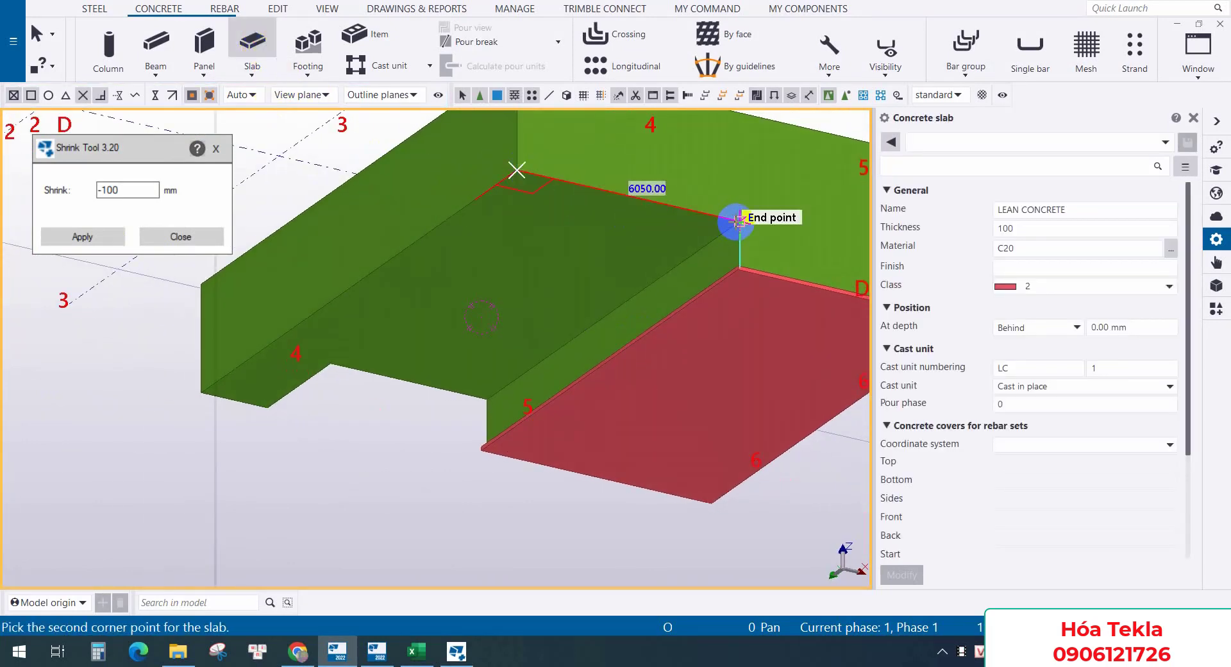
left_click(739, 220)
left_click(488, 402)
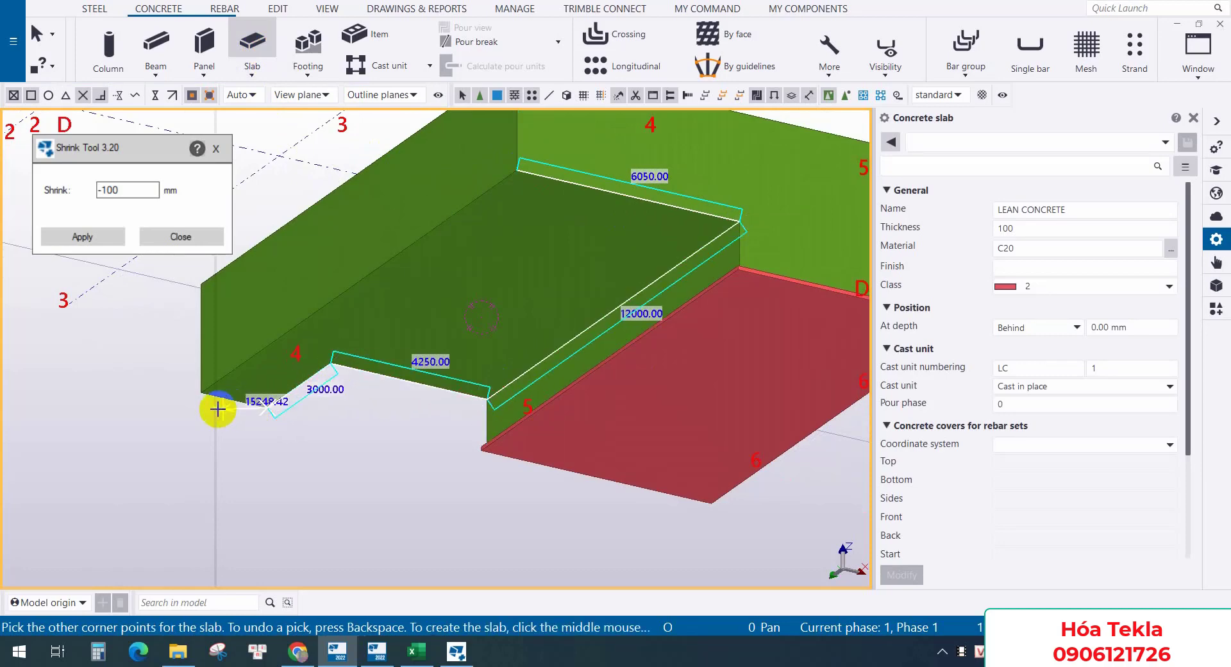
middle_click(388, 284)
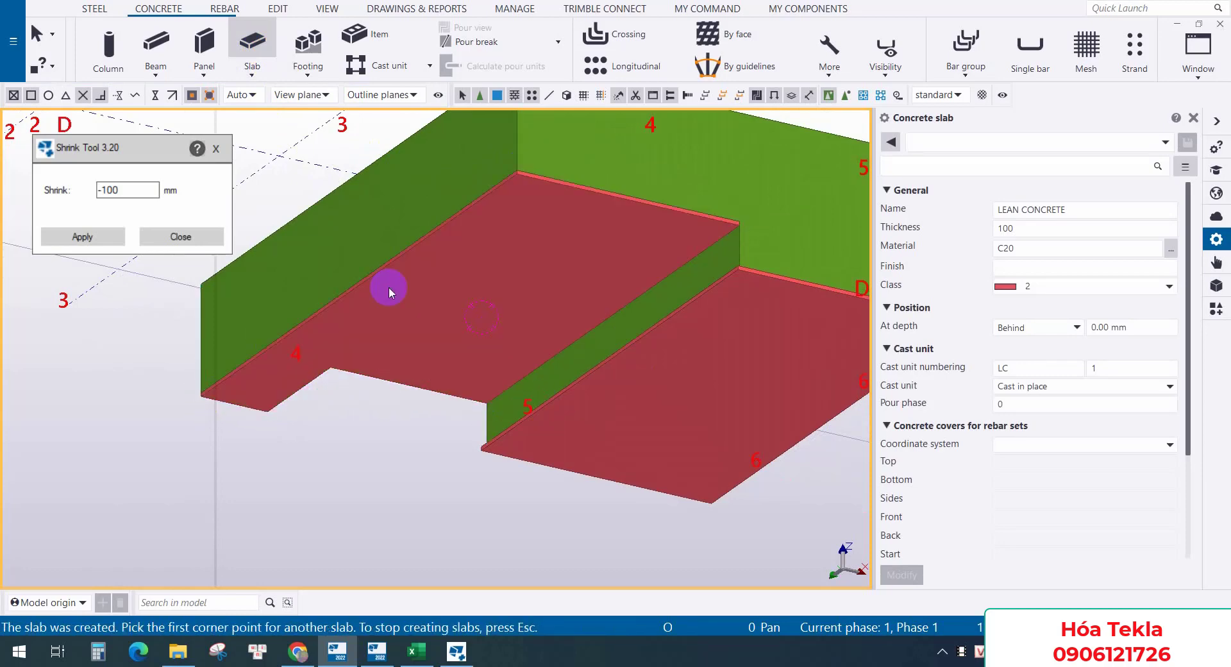
key("Escape")
left_click(438, 253)
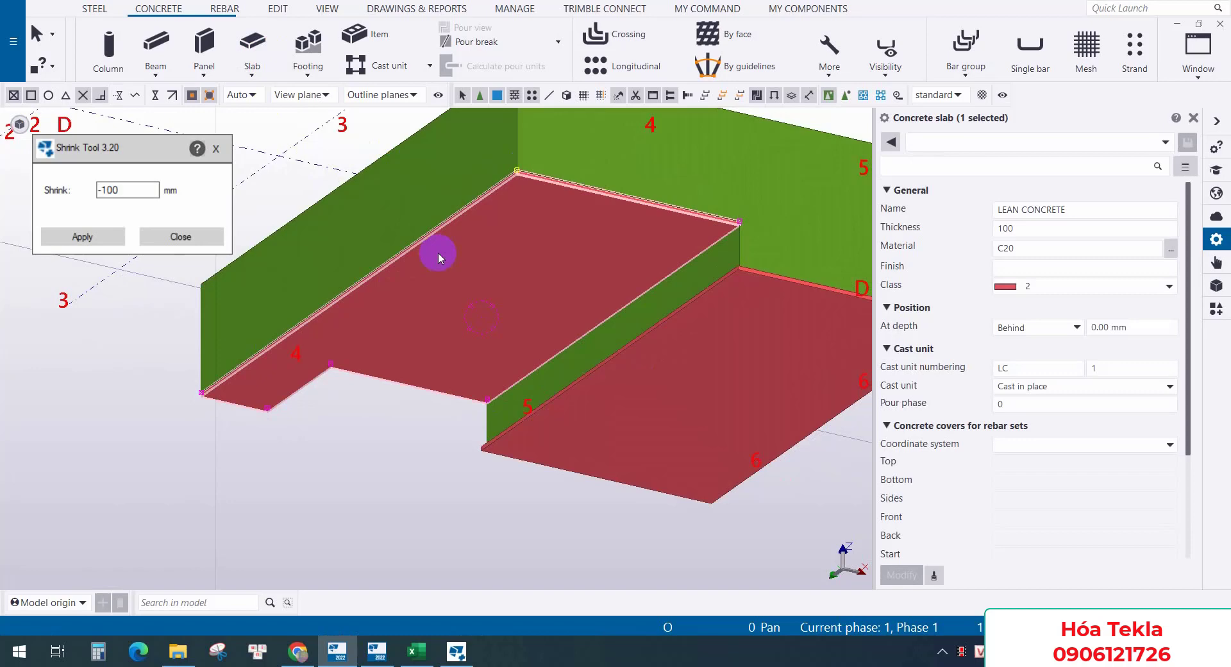
left_click(109, 236)
Try to pull the inner edge of the deeper half's lean concrete slab back to the pile cap's step line in plan view
middle_click_drag(568, 255, 571, 289)
key("ctrl+p")
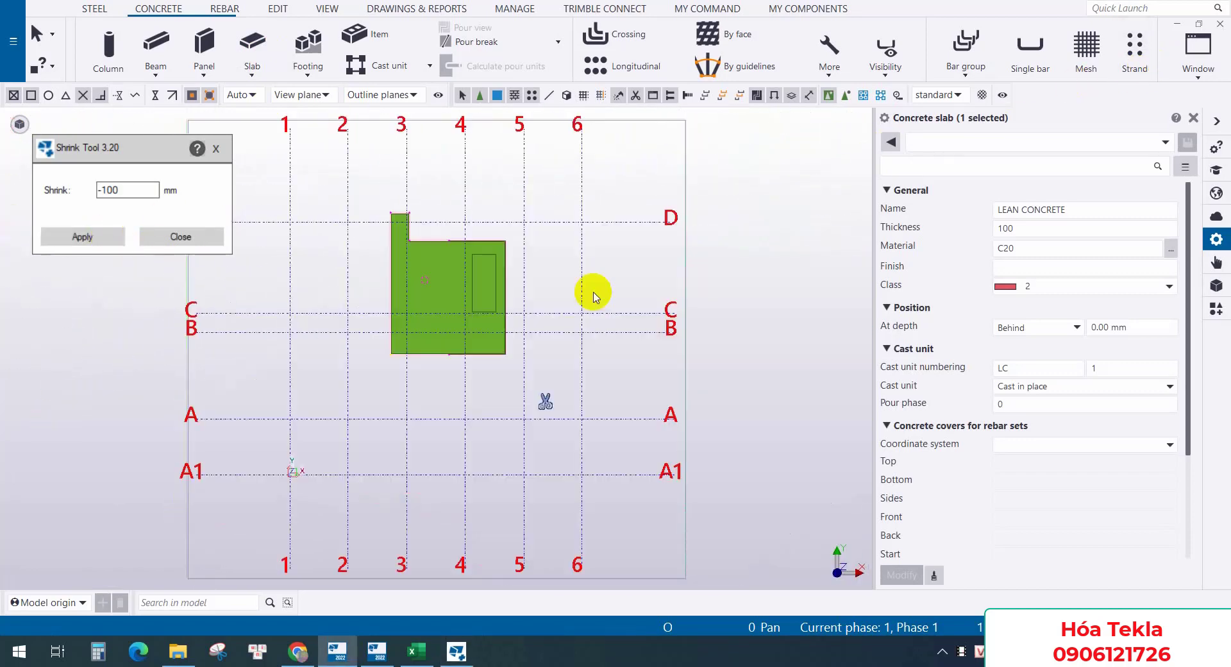
scroll(465, 299, "up", 5)
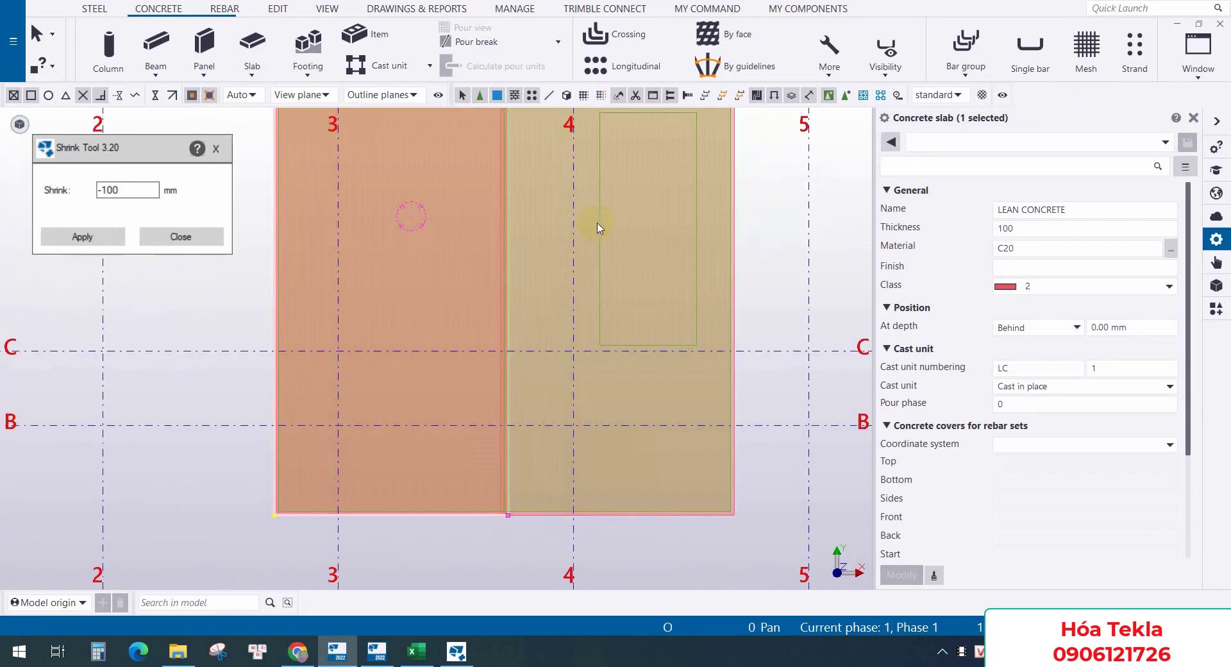
middle_click_drag(597, 223, 576, 312)
left_click(750, 228)
scroll(485, 121, "up", 2)
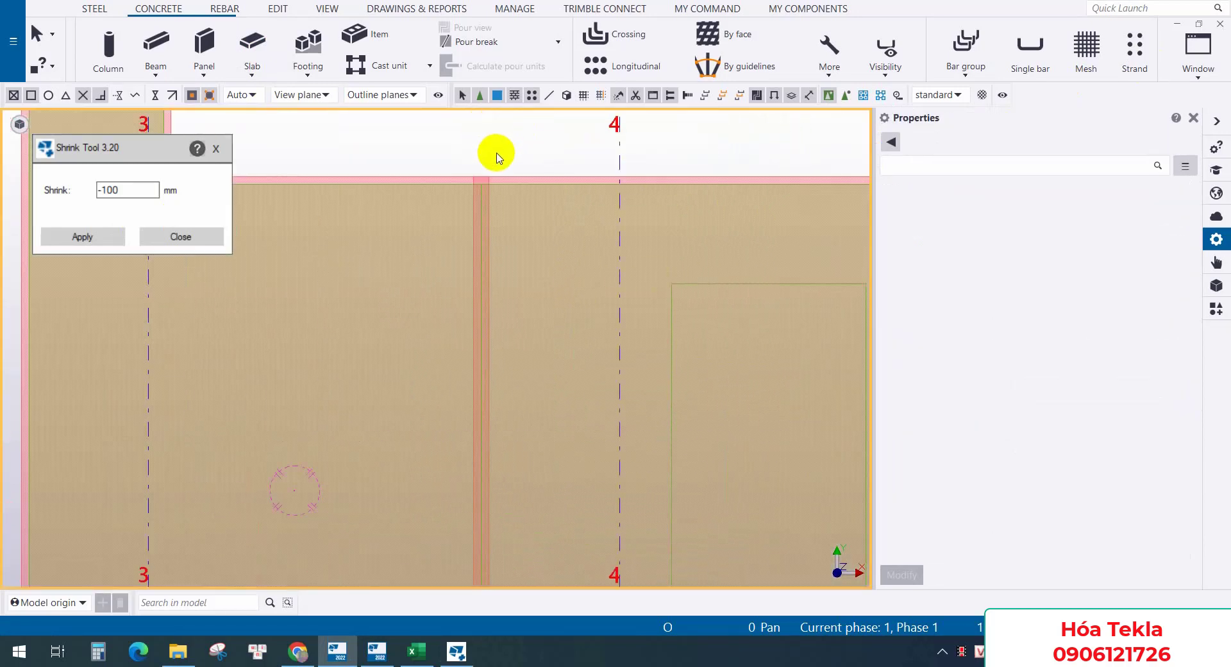
left_click(538, 181)
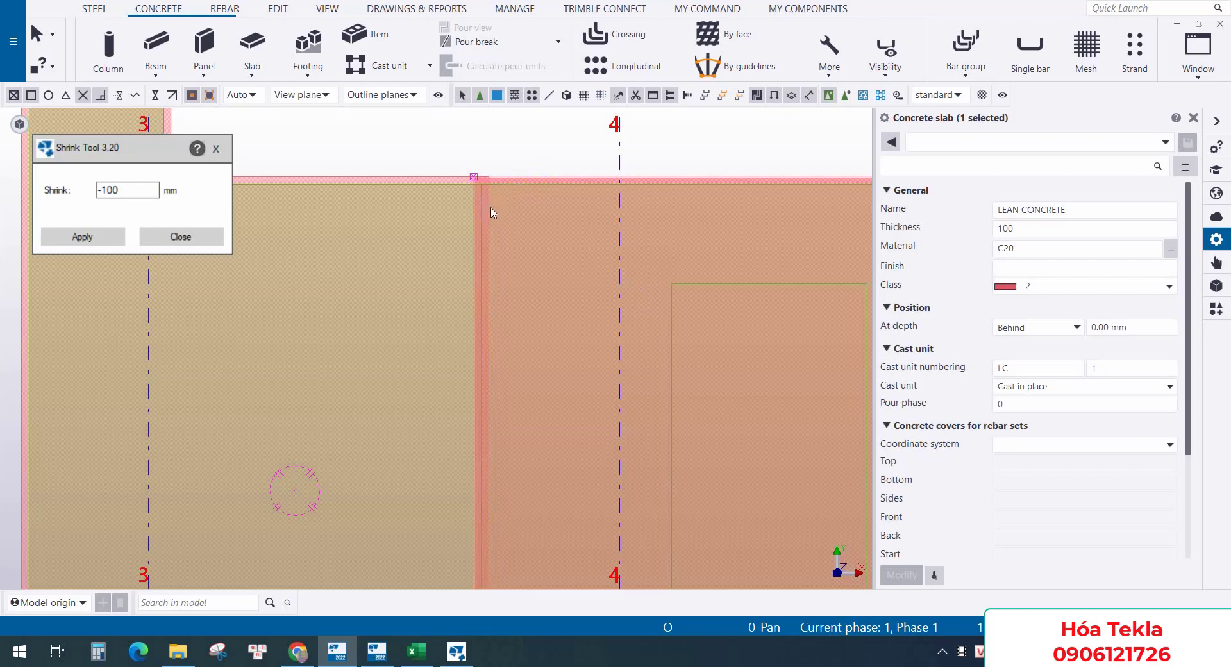
scroll(477, 207, "up", 3)
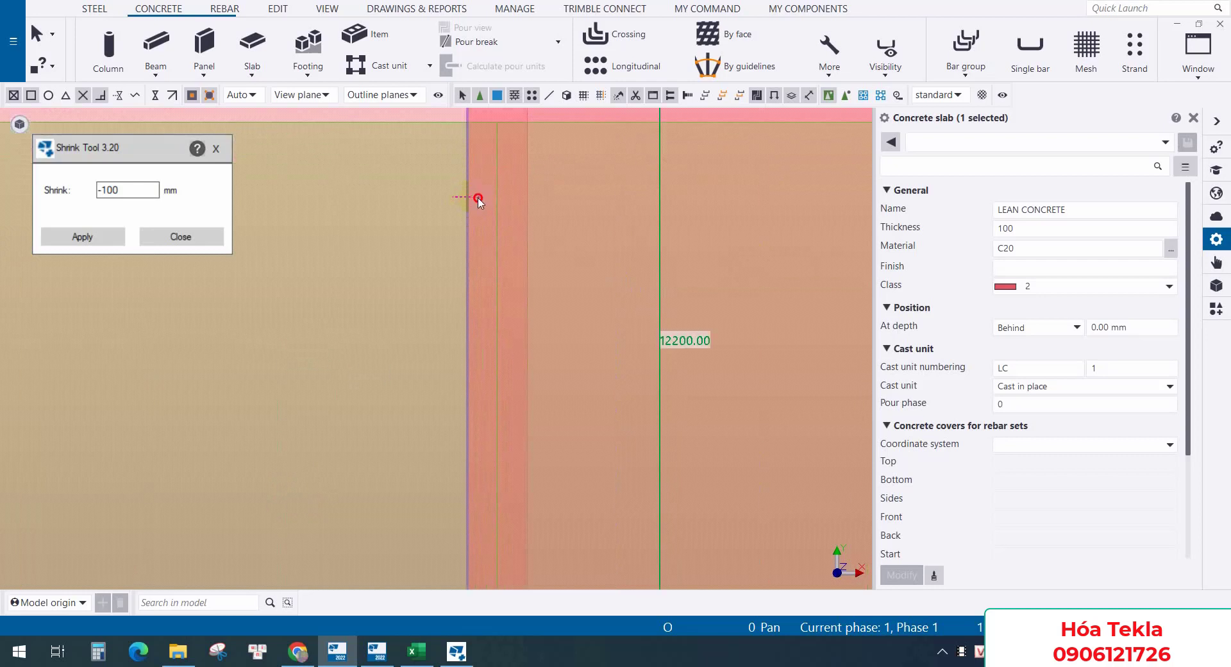
scroll(491, 196, "down", 5)
left_click(585, 168)
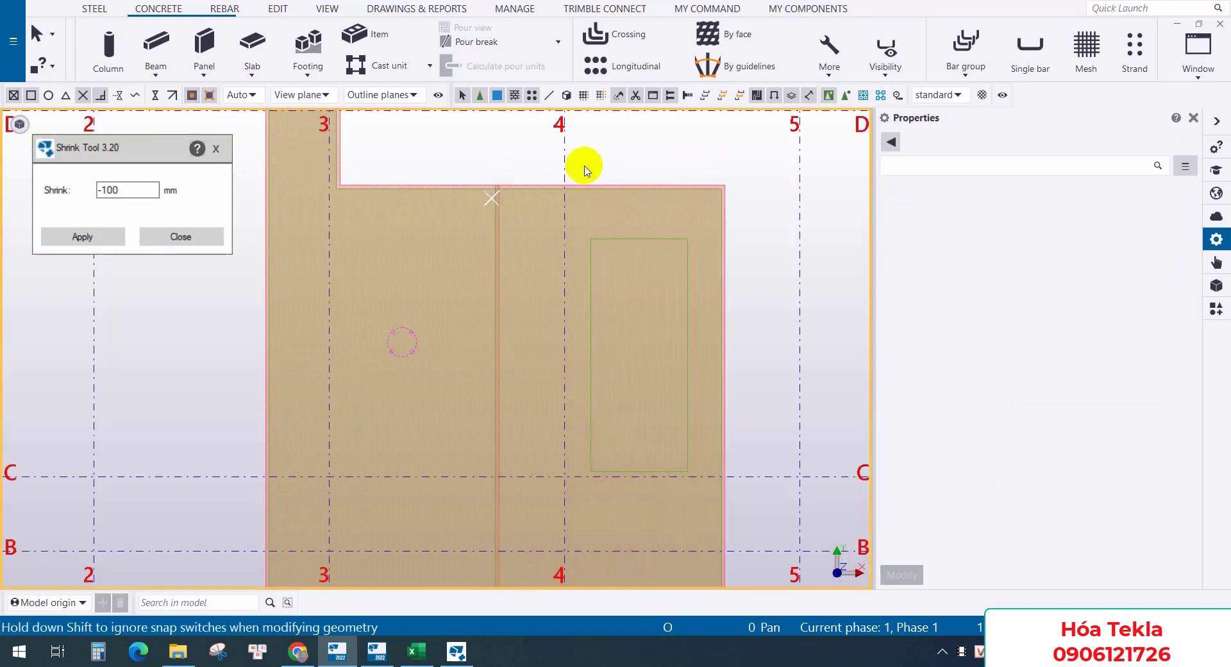
Examine from below how the two lean concrete slabs meet at the large pile cap's step
middle_click_drag(540, 269, 520, 237, "ctrl")
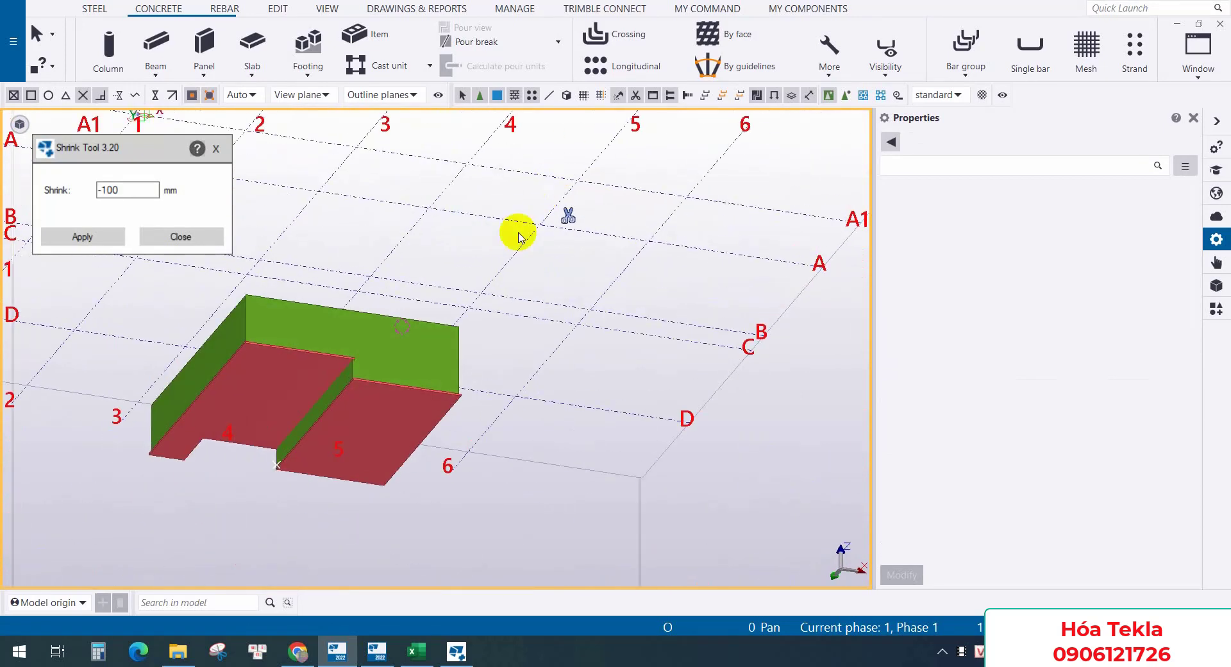
scroll(378, 363, "up", 4)
scroll(216, 361, "up", 4)
middle_click_drag(216, 362, 643, 324)
scroll(596, 264, "down", 4)
scroll(611, 343, "up", 2)
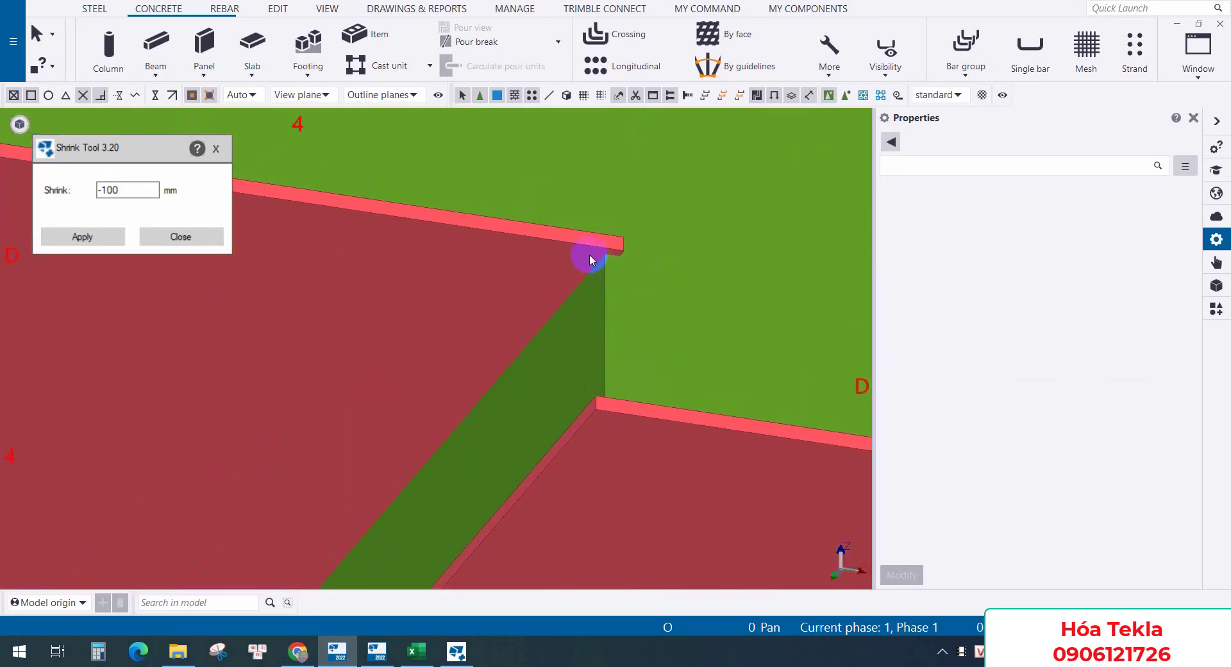
Move the inner edge of the shallower half's lean concrete slab back so that it ends flush with the pile cap's step face
left_click(589, 254)
middle_click_drag(590, 254, 632, 291)
right_click(634, 298)
left_click(582, 329)
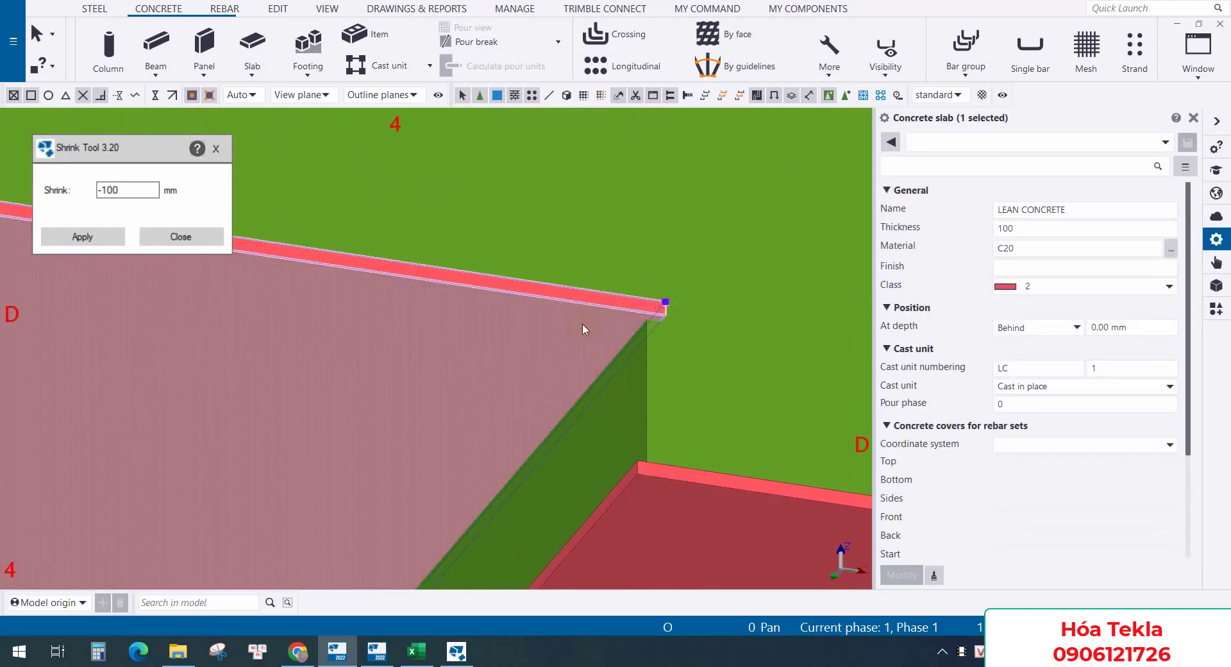
middle_click_drag(582, 324, 621, 262)
key("ctrl+p")
scroll(454, 255, "up", 4)
middle_click_drag(455, 255, 533, 291)
key("ctrl+2")
scroll(504, 247, "up", 8)
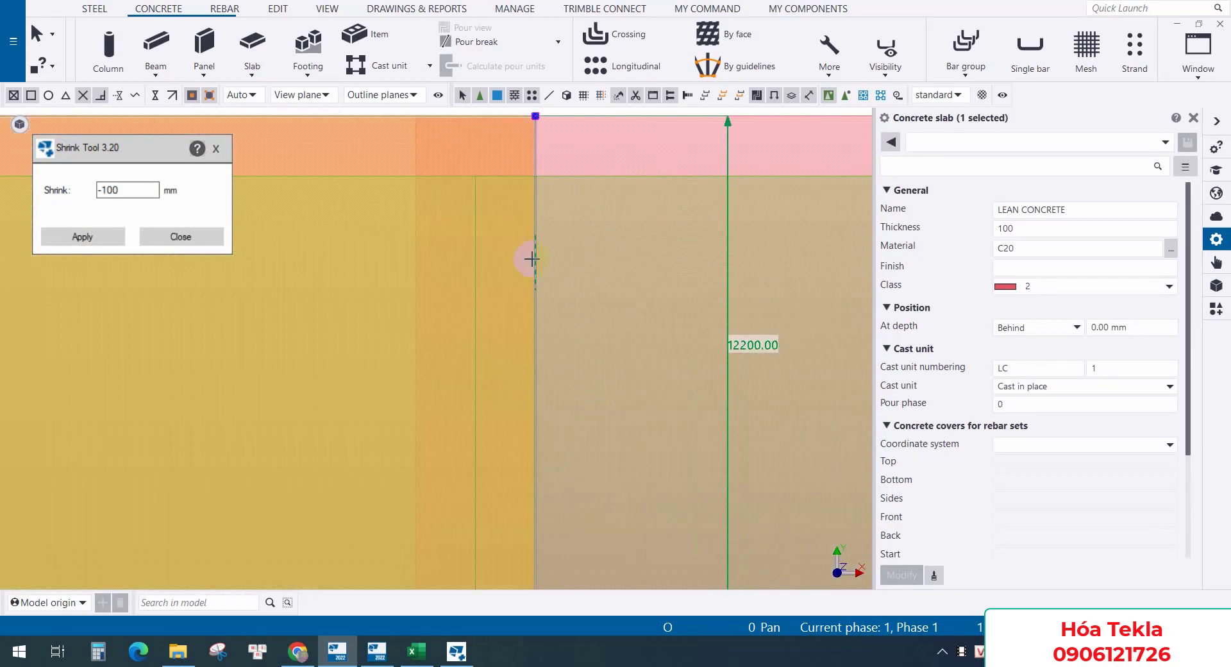
left_click_drag(516, 256, 475, 253)
scroll(475, 252, "down", 7)
left_click(525, 191)
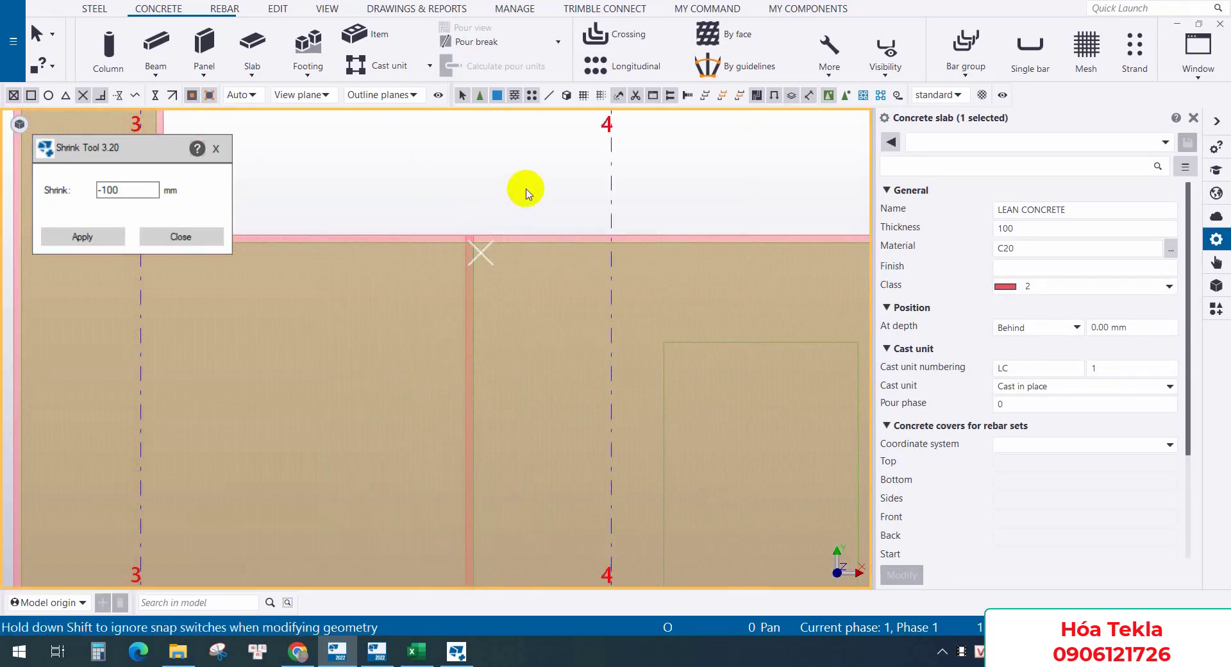
Examine the slab edges along the large pile cap's step in 3D from below and from the opposite side
key("ctrl+4")
key("ctrl+p")
middle_click_drag(449, 320, 528, 184, "ctrl")
scroll(389, 410, "up", 7)
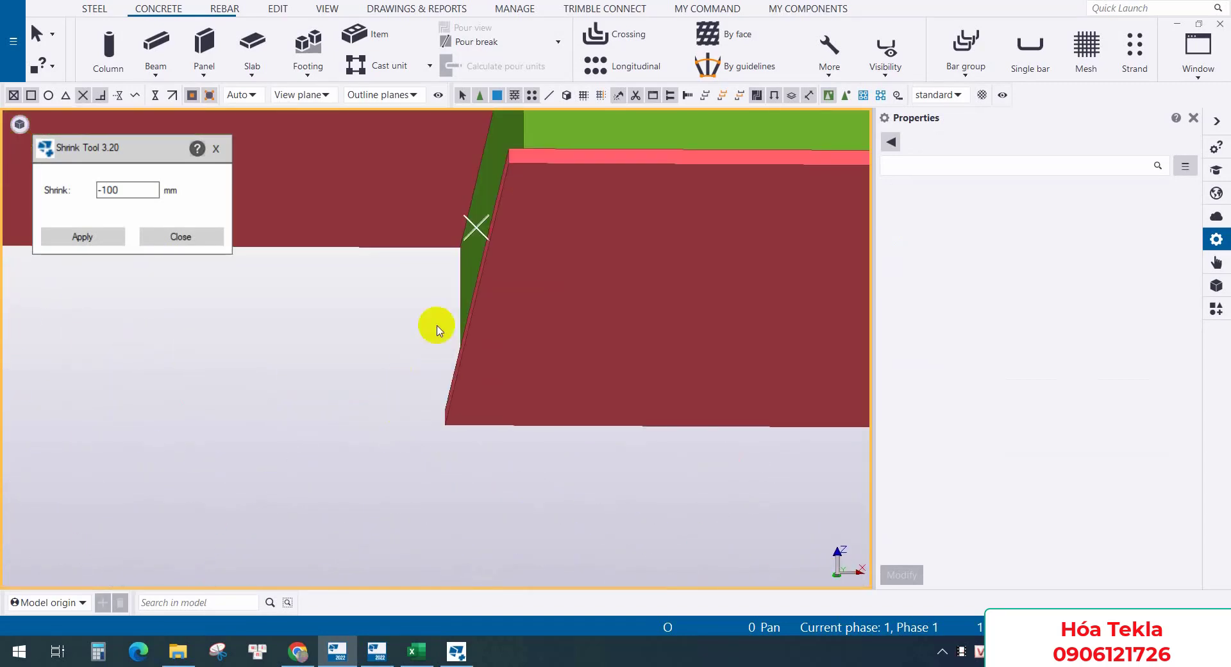
middle_click_drag(437, 327, 431, 583)
middle_click_drag(515, 279, 581, 358)
scroll(626, 308, "down", 6)
scroll(363, 311, "up", 6)
middle_click_drag(384, 314, 780, 311, "ctrl")
scroll(752, 333, "down", 6)
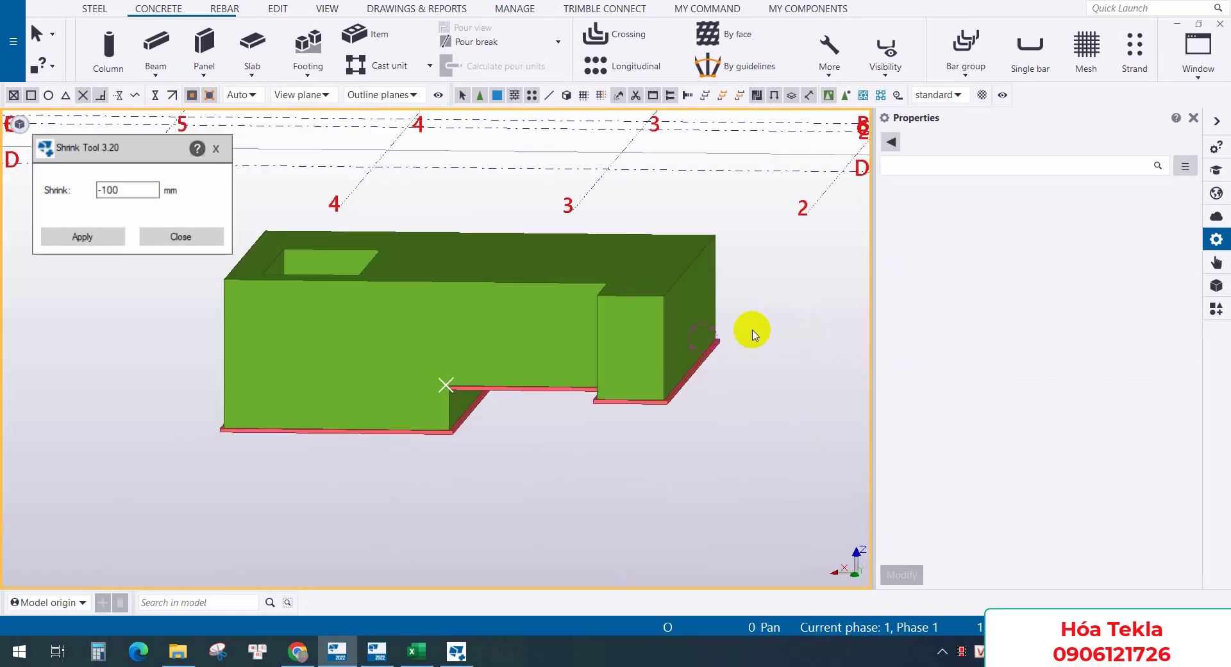
Redraw the view to bring back all hidden parts of the model and delete the horizontal clip plane
left_click(714, 9)
left_click(98, 46)
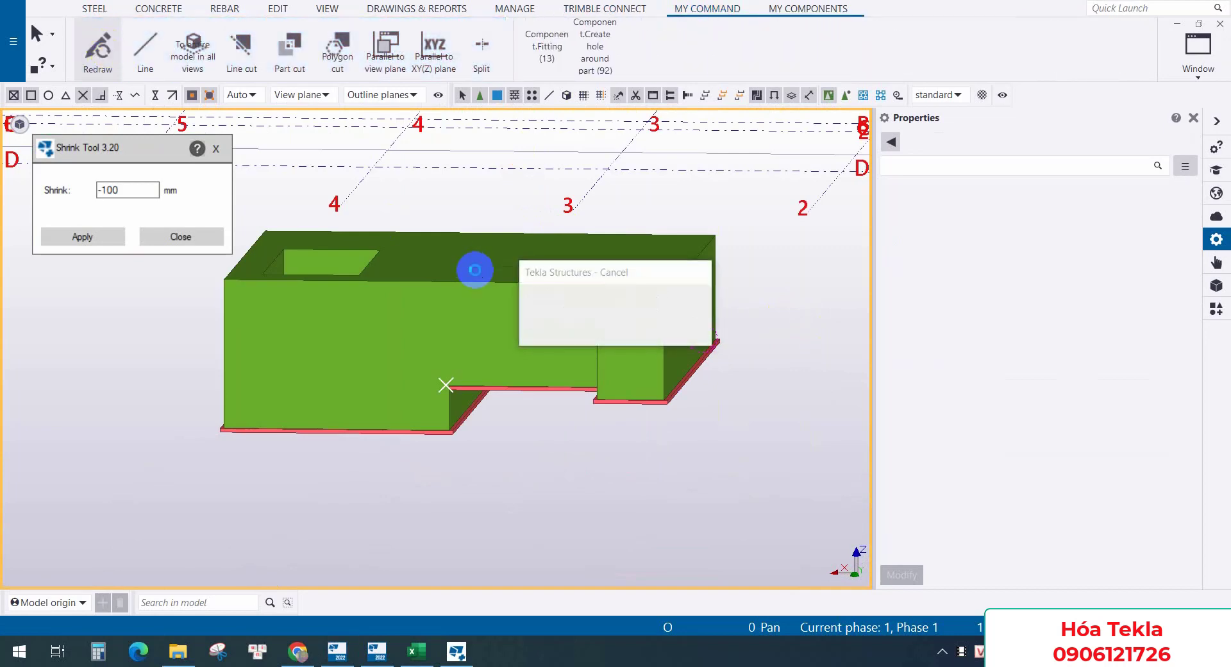
scroll(477, 269, "down", 6)
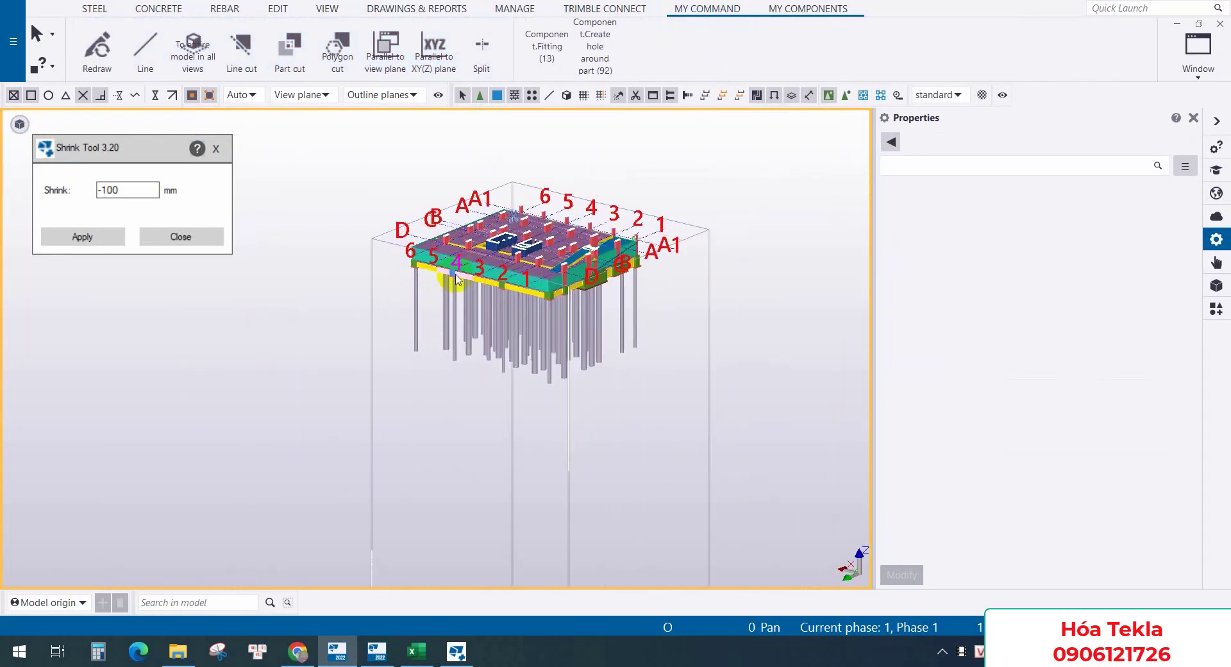
scroll(455, 278, "up", 2)
left_click(568, 160)
key("Delete")
Inspect the lean concrete slabs under all pile caps from below and from several sides, and close the Shrink Tool
middle_click_drag(559, 260, 545, 173, "ctrl")
scroll(513, 375, "up", 5)
middle_click_drag(513, 375, 564, 303)
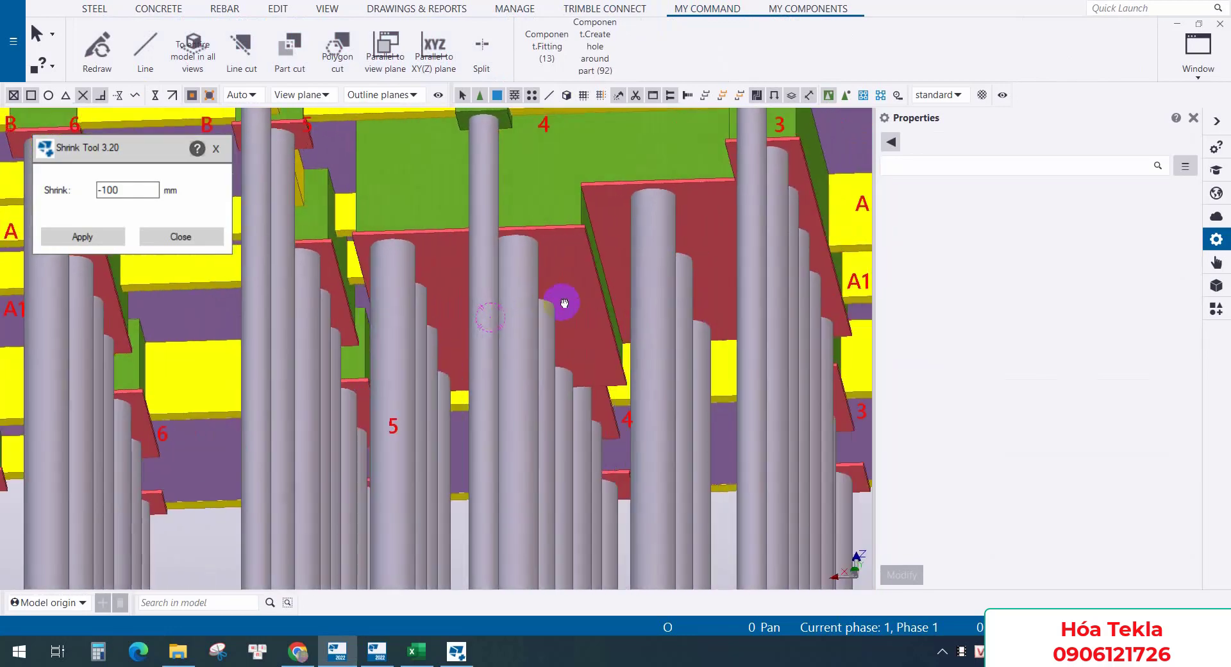
scroll(665, 332, "down", 8)
scroll(429, 307, "up", 5)
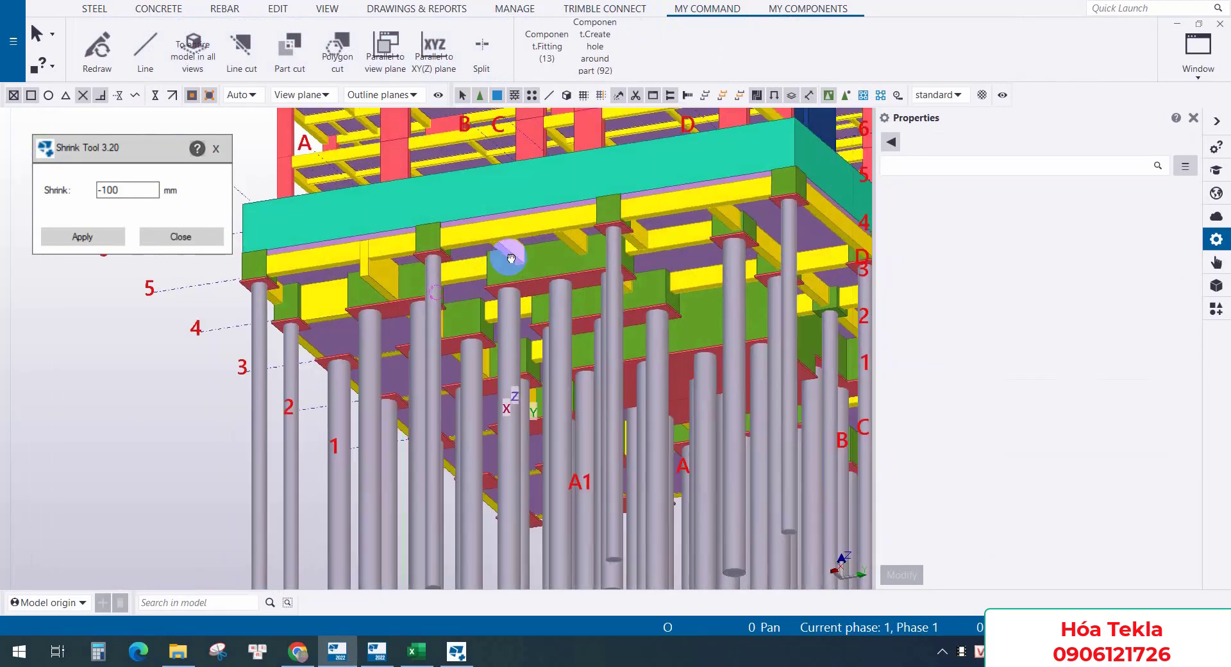
middle_click_drag(511, 258, 733, 255, "ctrl")
scroll(742, 260, "down", 3)
scroll(279, 241, "up", 5)
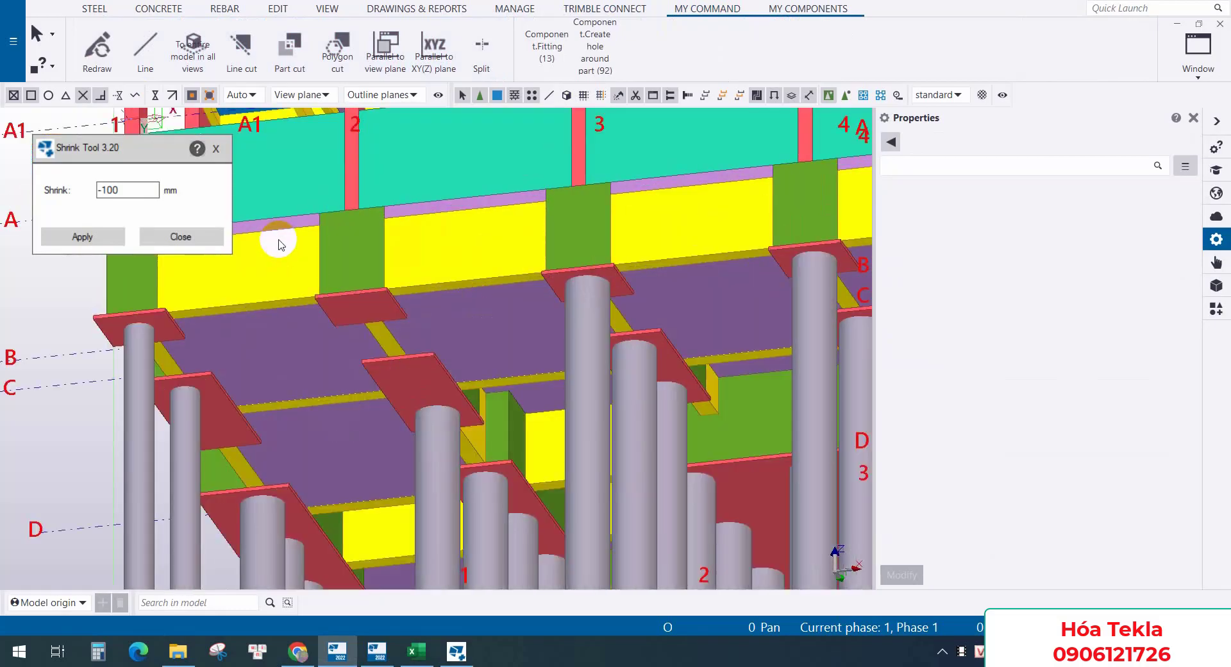
middle_click_drag(363, 366, 282, 514, "ctrl")
scroll(352, 325, "down", 4)
middle_click_drag(568, 372, 434, 180, "ctrl")
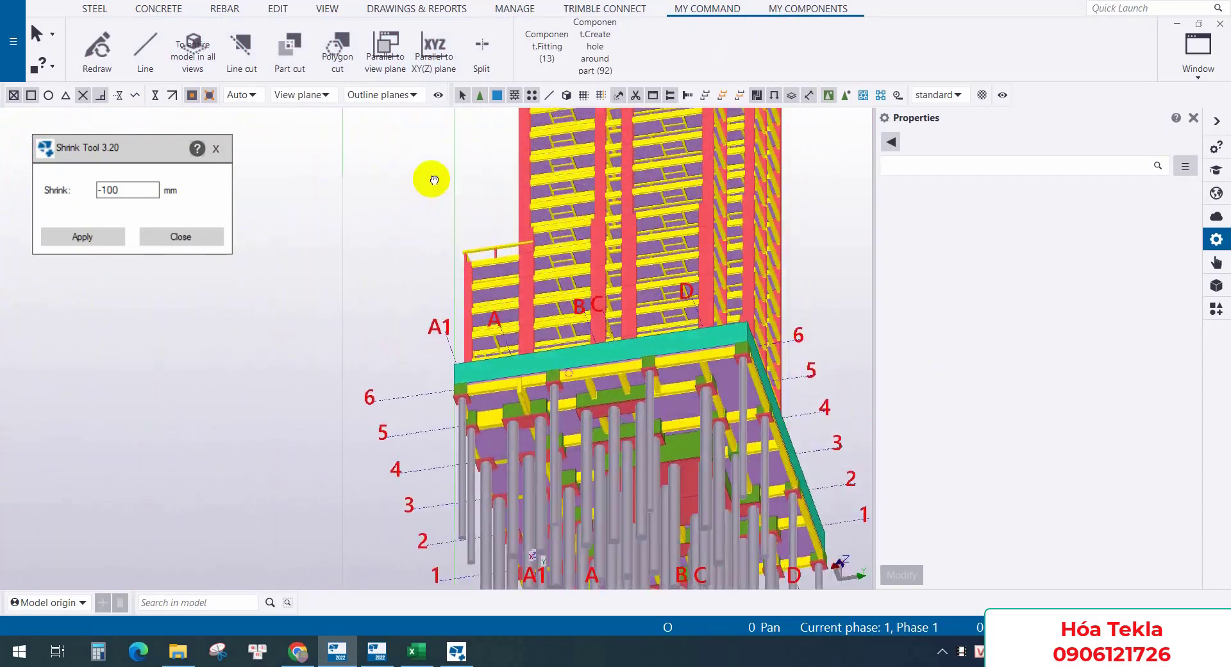
scroll(520, 426, "up", 4)
scroll(501, 350, "down", 3)
middle_click_drag(635, 414, 437, 350, "ctrl")
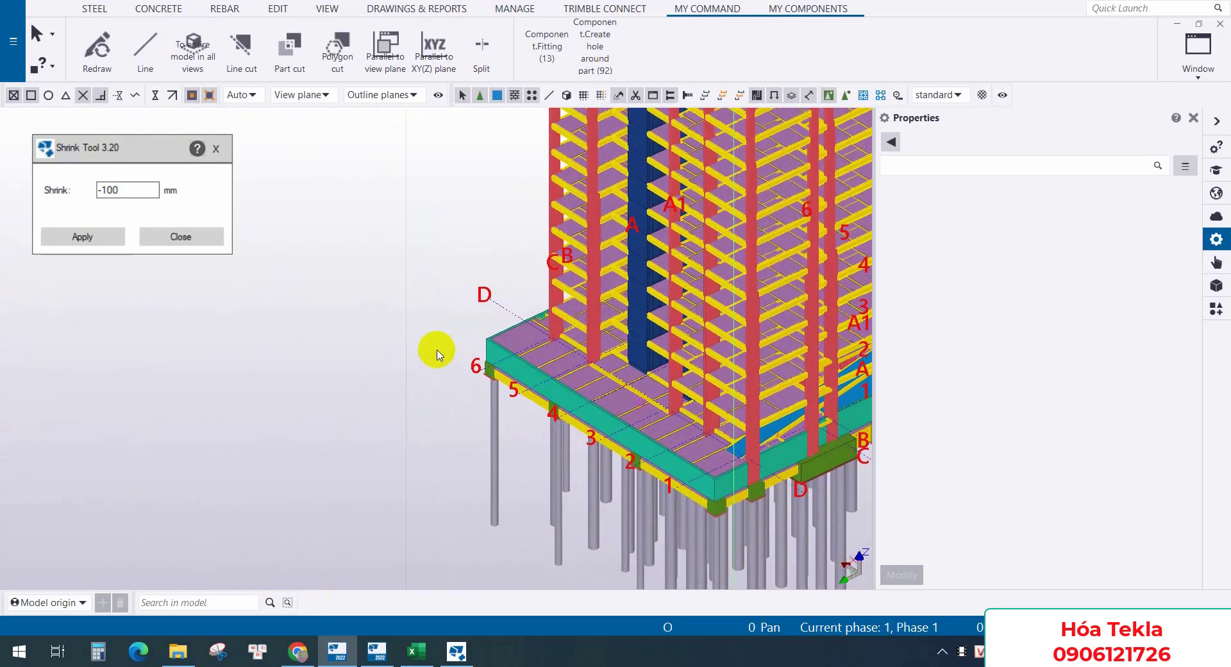
left_click(211, 249)
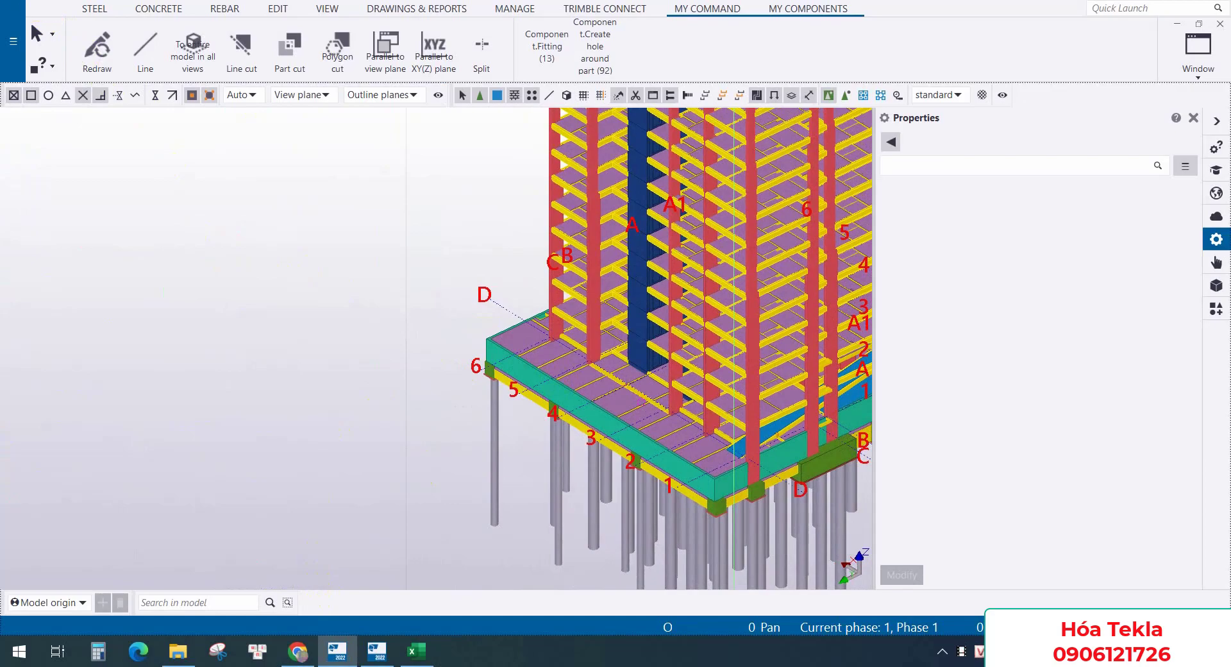